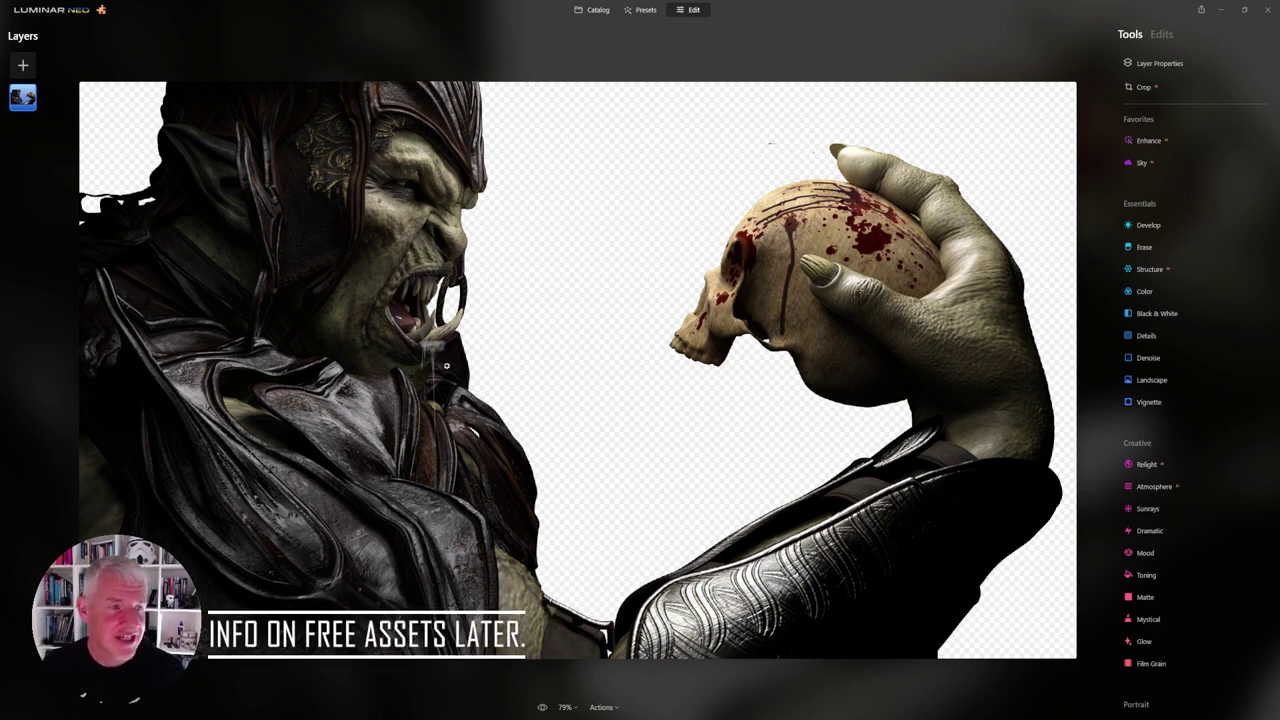
Add the golden cloudy sky picture from the My Images collection as a new layer
{"action": "left_click", "coordinate": [23, 66]}
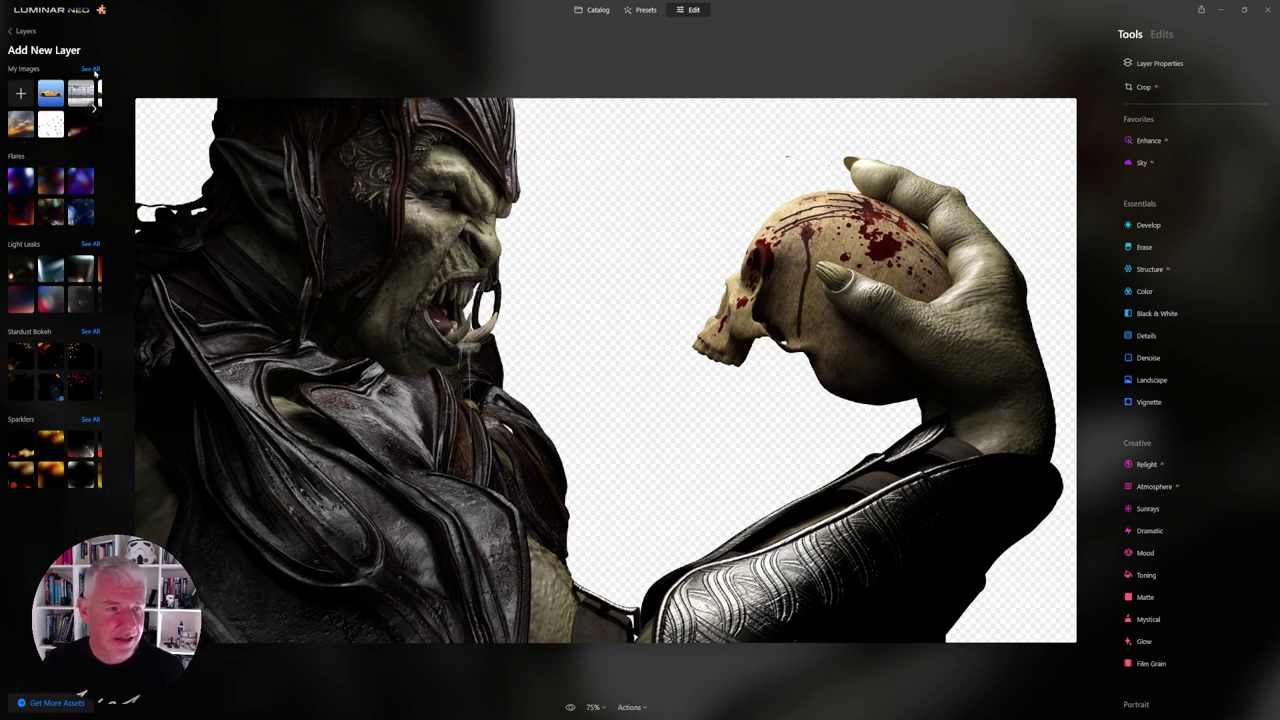
{"action": "left_click", "coordinate": [91, 69]}
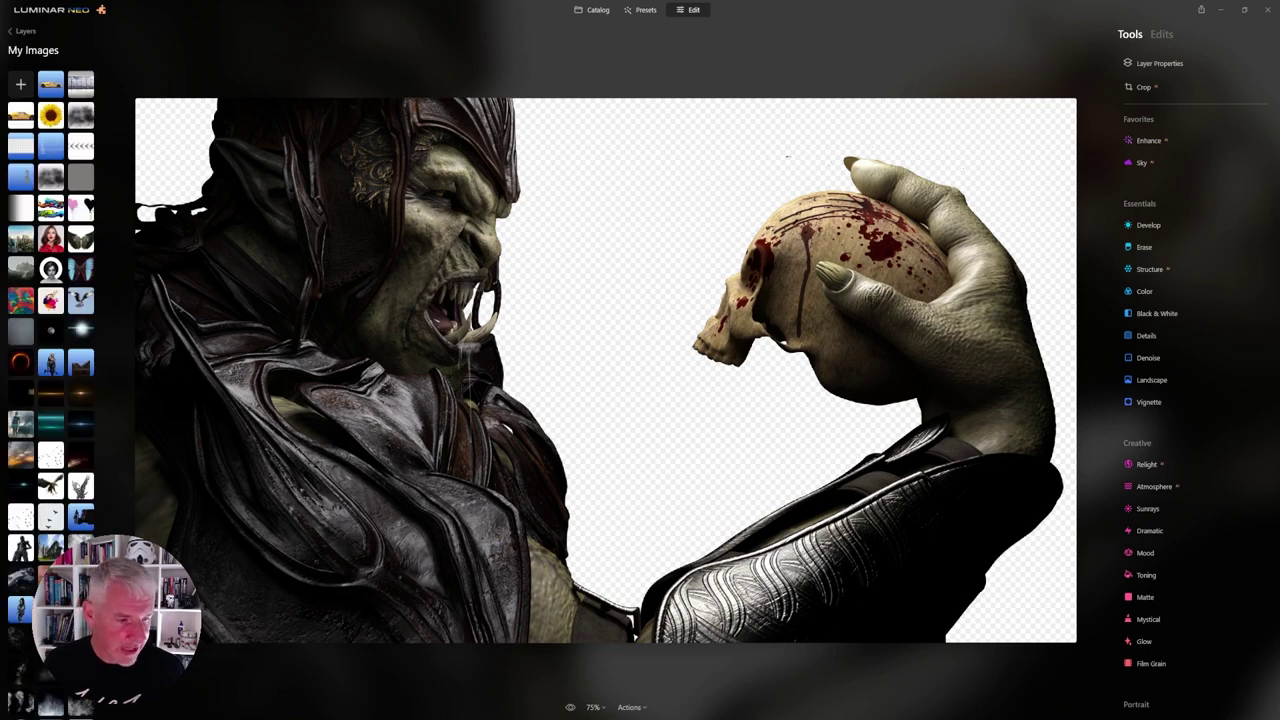
{"action": "scroll", "coordinate": [80, 490], "scroll_direction": "down", "scroll_amount": 1}
{"action": "scroll", "coordinate": [60, 505], "scroll_direction": "down", "scroll_amount": 3}
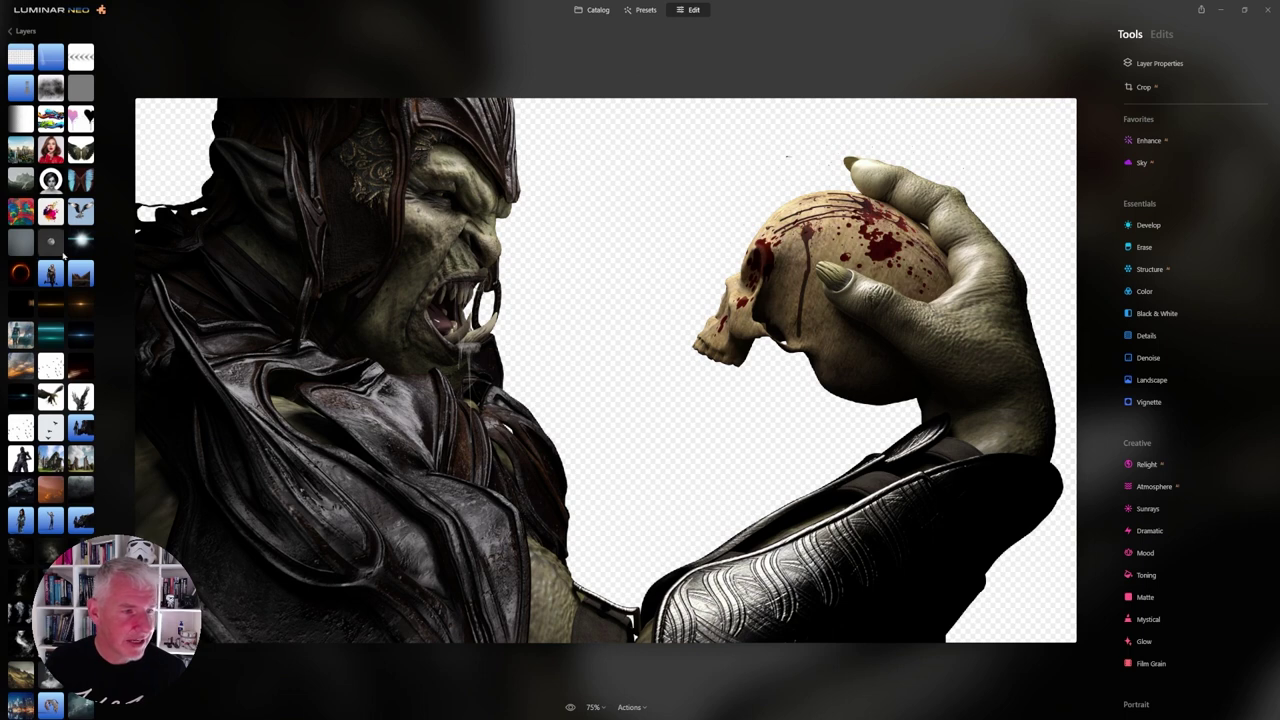
{"action": "scroll", "coordinate": [63, 256], "scroll_direction": "up", "scroll_amount": 3}
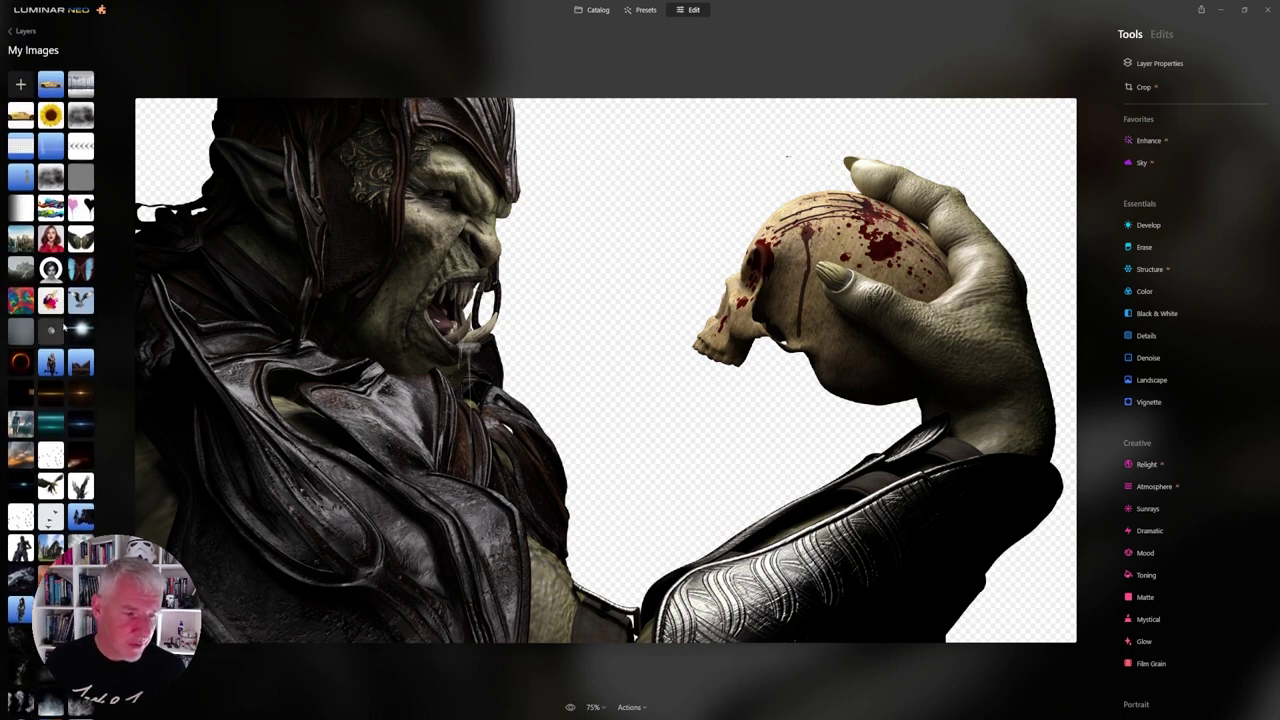
{"action": "scroll", "coordinate": [65, 328], "scroll_direction": "down", "scroll_amount": 3}
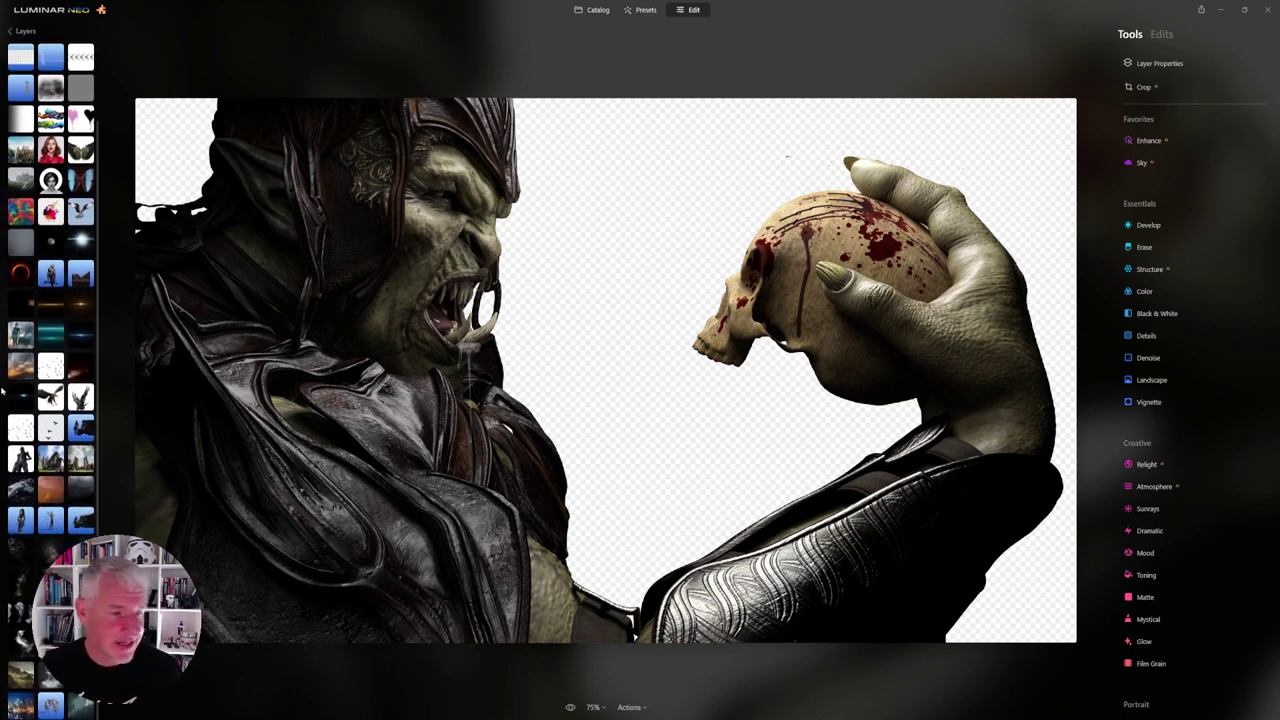
{"action": "left_click_drag", "start_coordinate": [356, 269], "coordinate": [358, 270]}
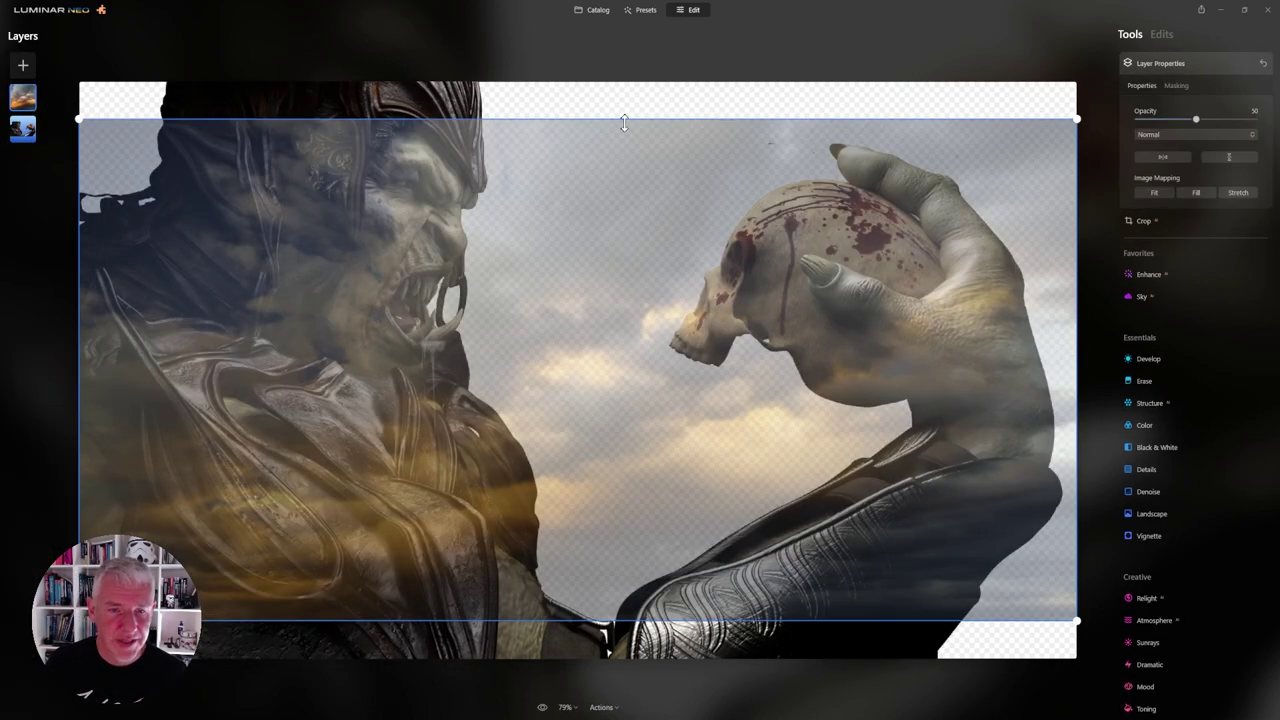
Set the sky layer's image mapping to Fill so it covers the whole canvas
{"action": "left_click_drag", "start_coordinate": [625, 131], "coordinate": [619, 96]}
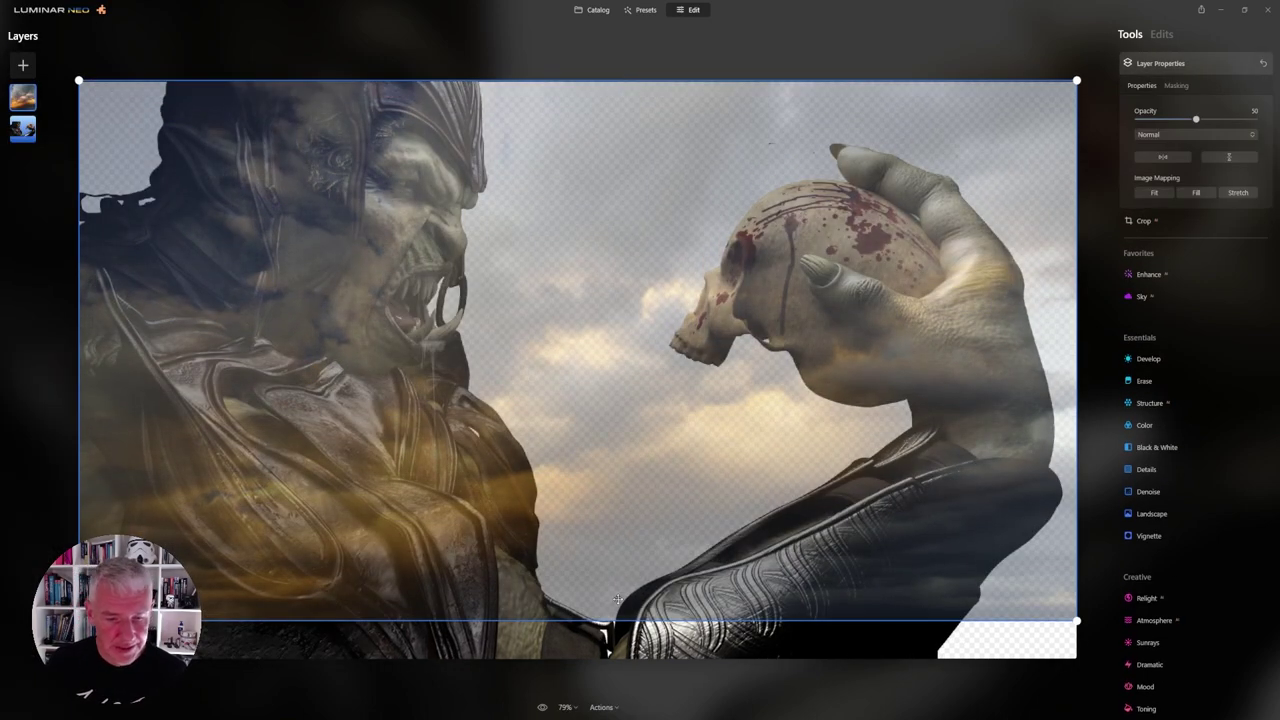
{"action": "left_click", "coordinate": [1160, 198]}
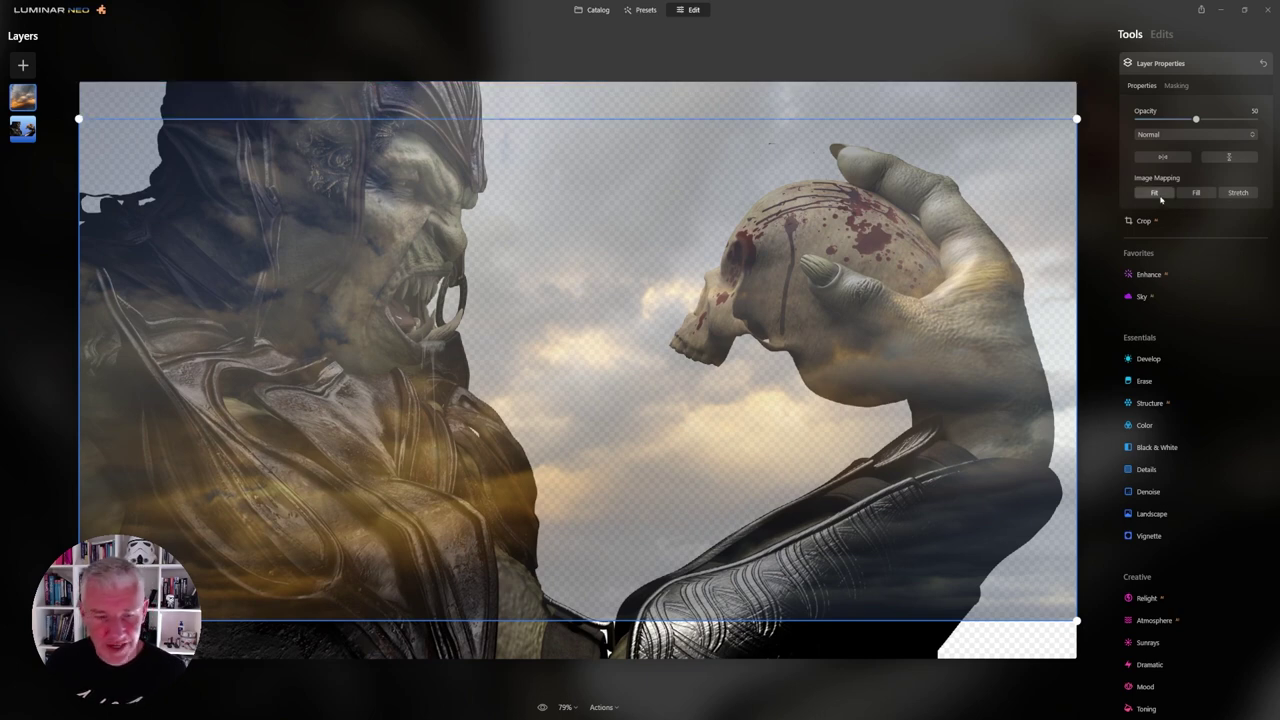
{"action": "left_click", "coordinate": [1194, 197]}
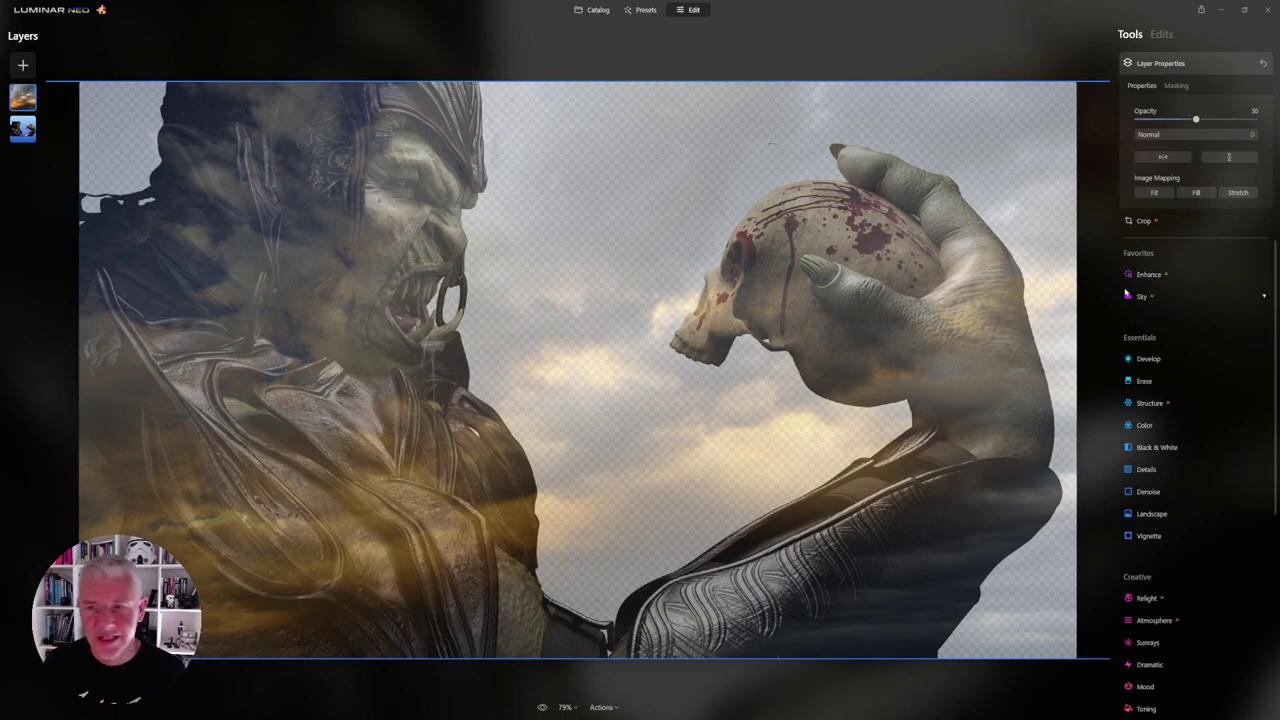
Raise the sky layer's opacity to 100 and move it beneath the orc layer
{"action": "left_click_drag", "start_coordinate": [1196, 119], "coordinate": [1254, 119]}
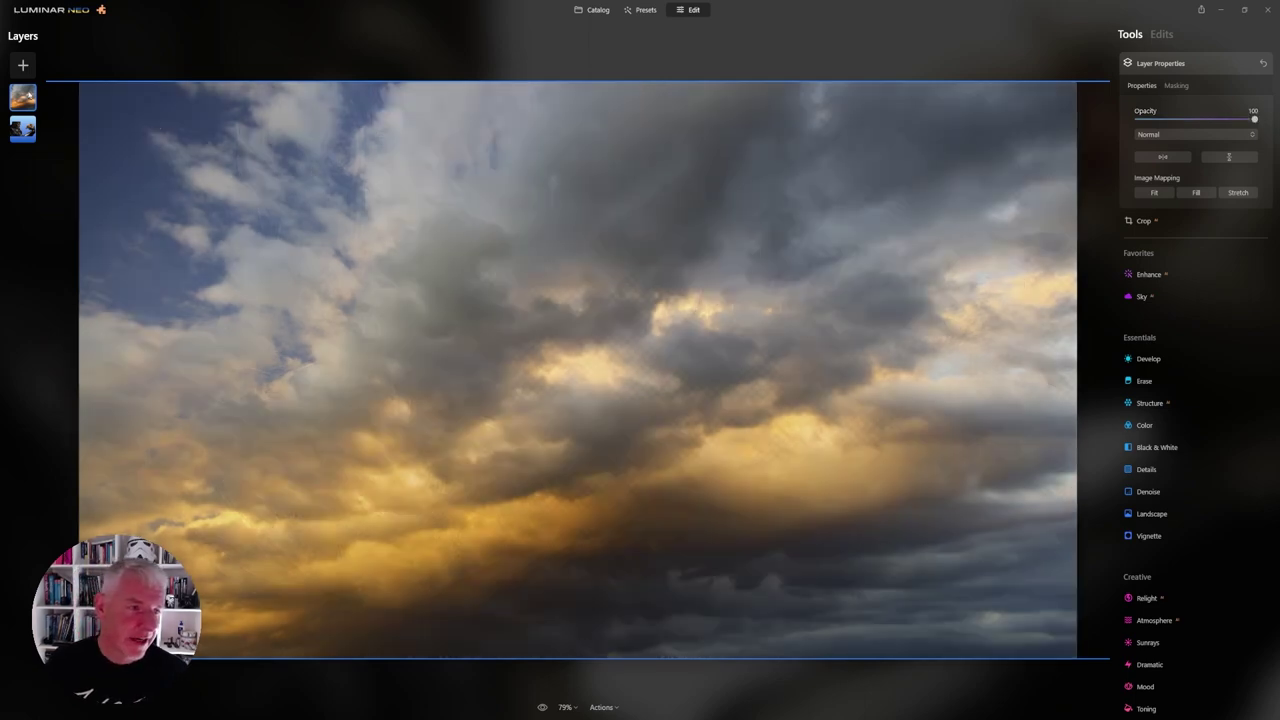
{"action": "left_click_drag", "start_coordinate": [25, 95], "coordinate": [24, 130]}
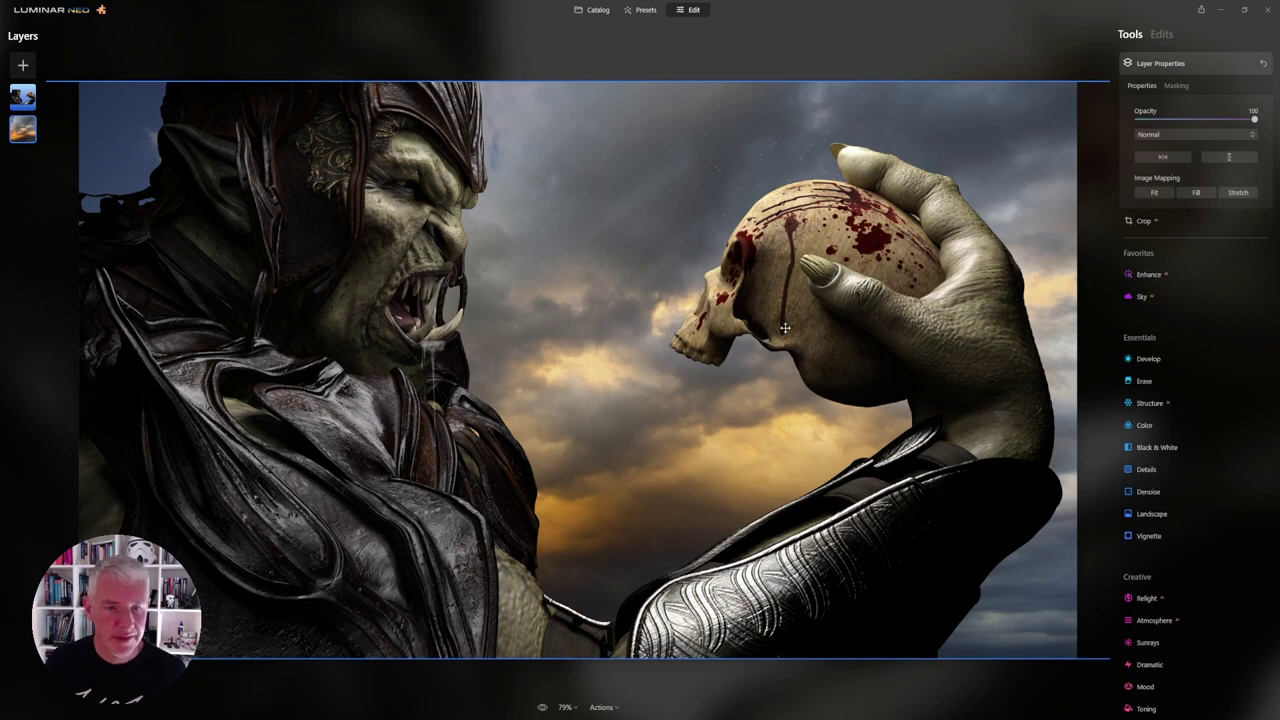
Add the misty mountain landscape from the My Images collection as a new layer
{"action": "left_click", "coordinate": [25, 66]}
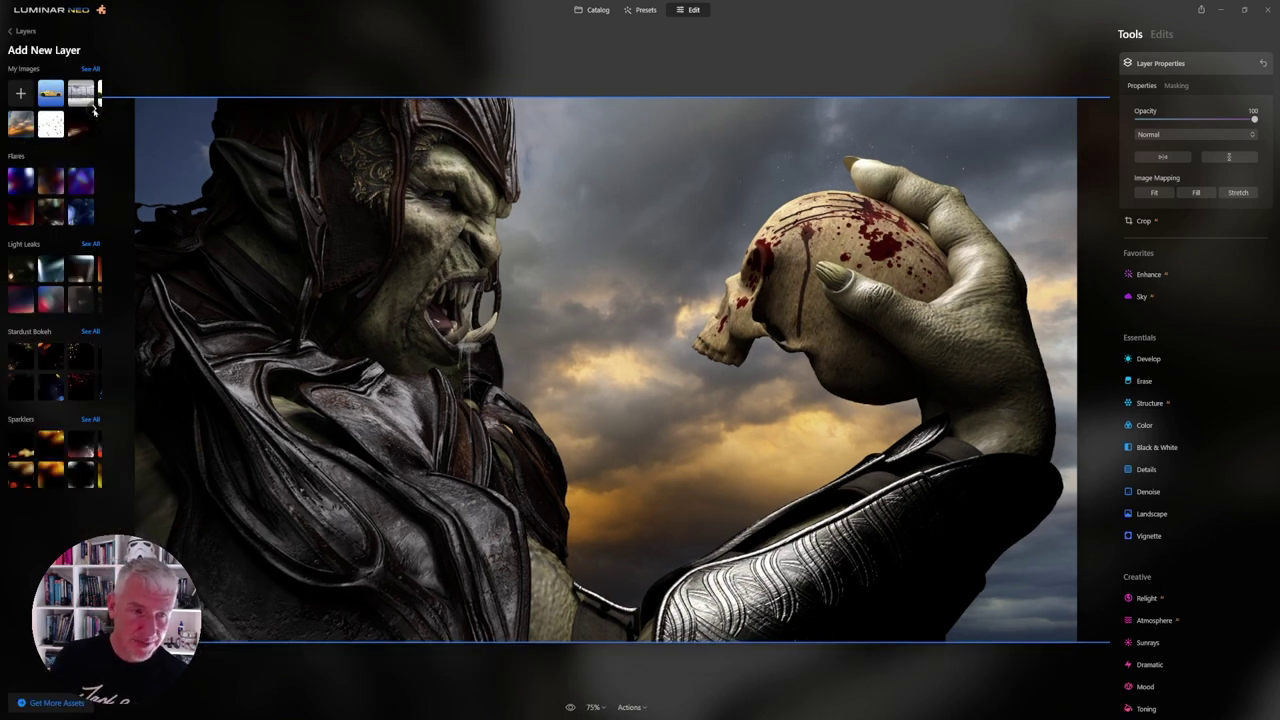
{"action": "left_click", "coordinate": [95, 110]}
{"action": "left_click", "coordinate": [95, 68]}
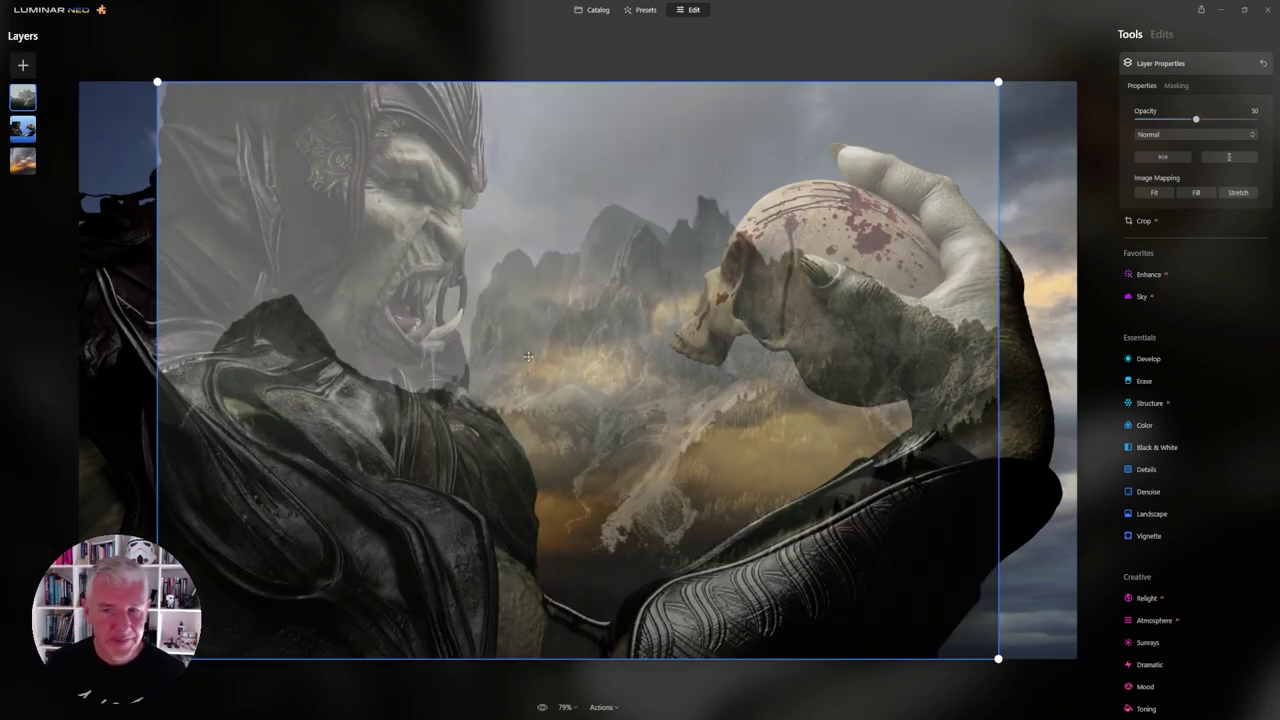
Widen the mountain layer across the full canvas, then lower and flatten it so its peaks sit in the canvas's lower third
{"action": "left_click_drag", "start_coordinate": [1008, 300], "coordinate": [1080, 327]}
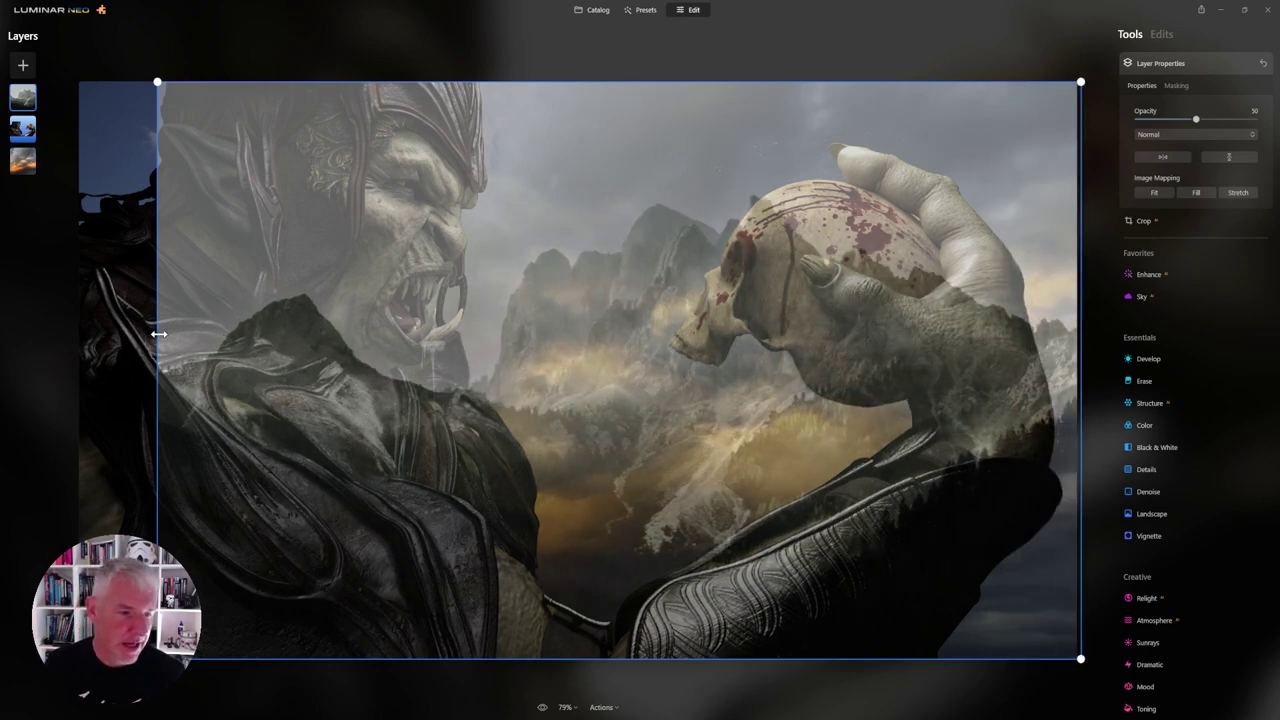
{"action": "left_click_drag", "start_coordinate": [158, 334], "coordinate": [68, 330]}
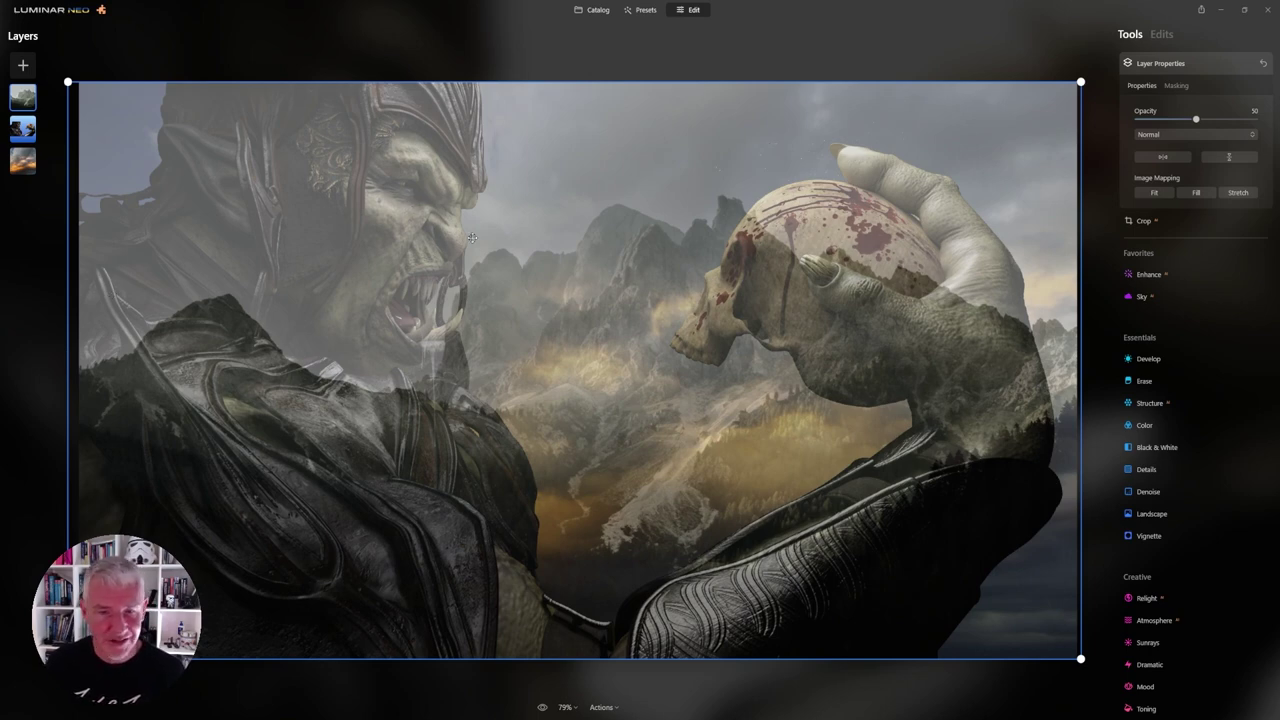
{"action": "left_click_drag", "start_coordinate": [648, 350], "coordinate": [647, 502]}
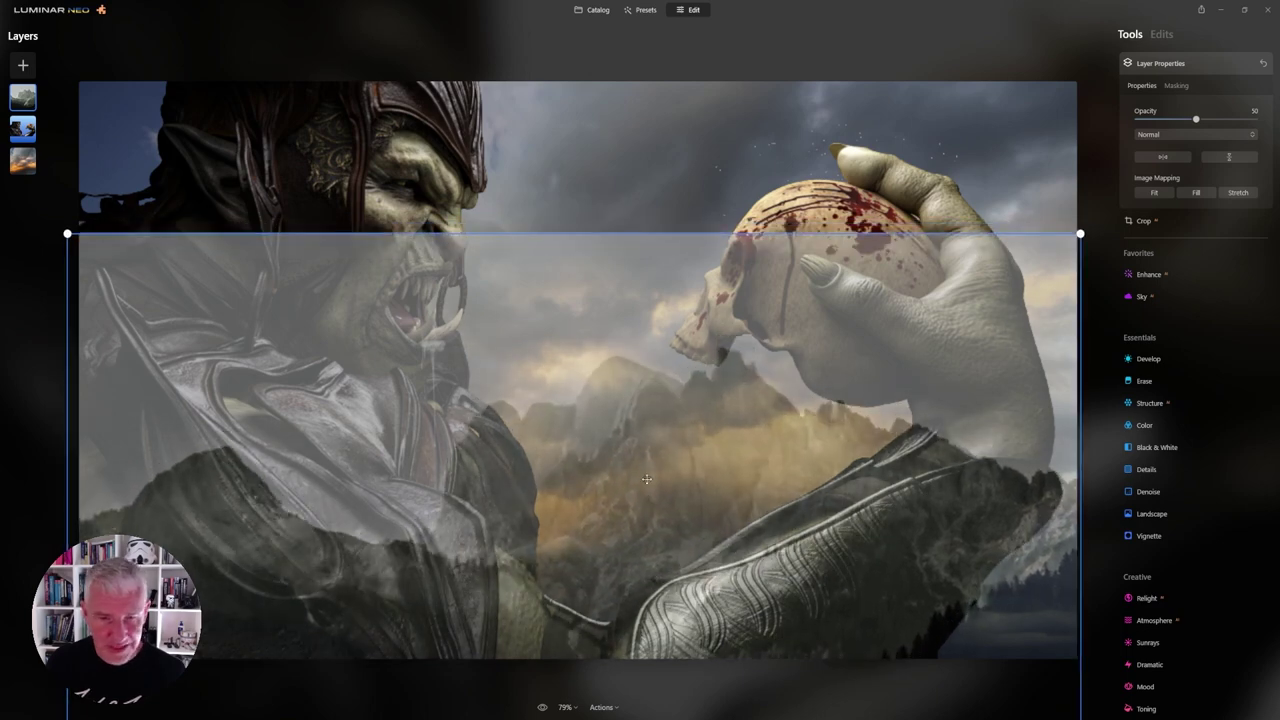
{"action": "left_click_drag", "start_coordinate": [606, 234], "coordinate": [593, 438]}
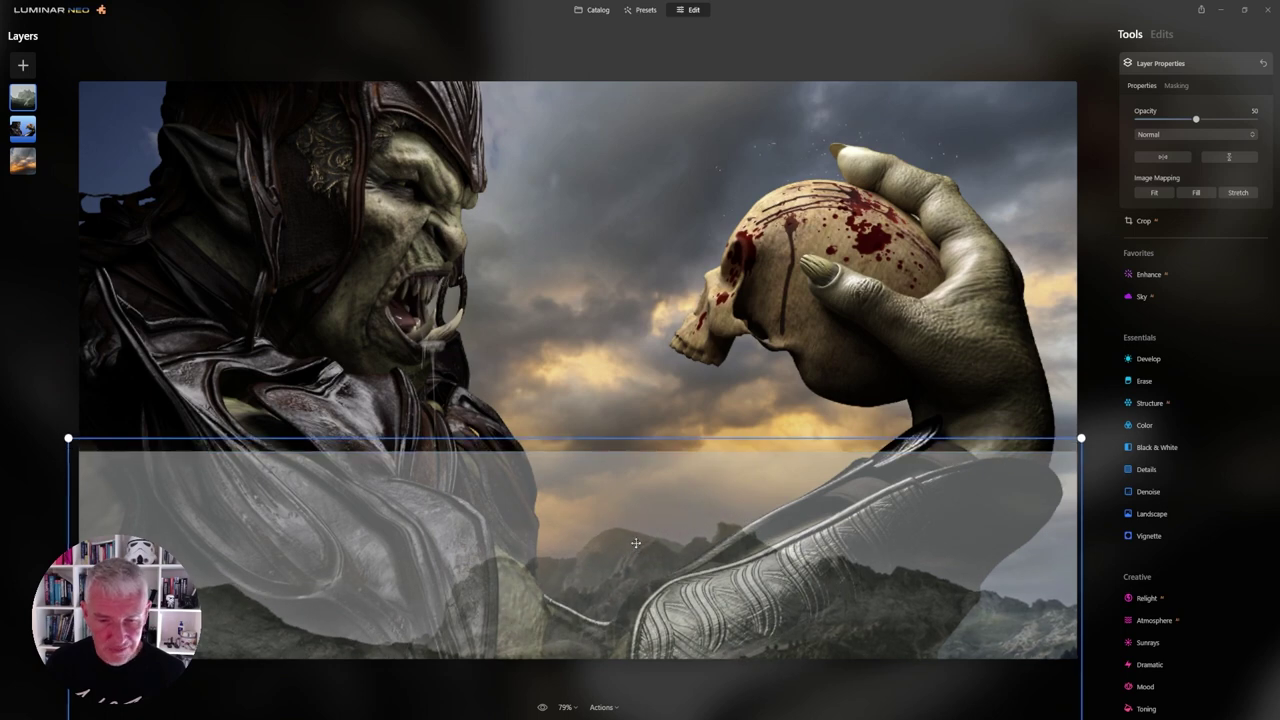
{"action": "left_click_drag", "start_coordinate": [635, 543], "coordinate": [641, 512]}
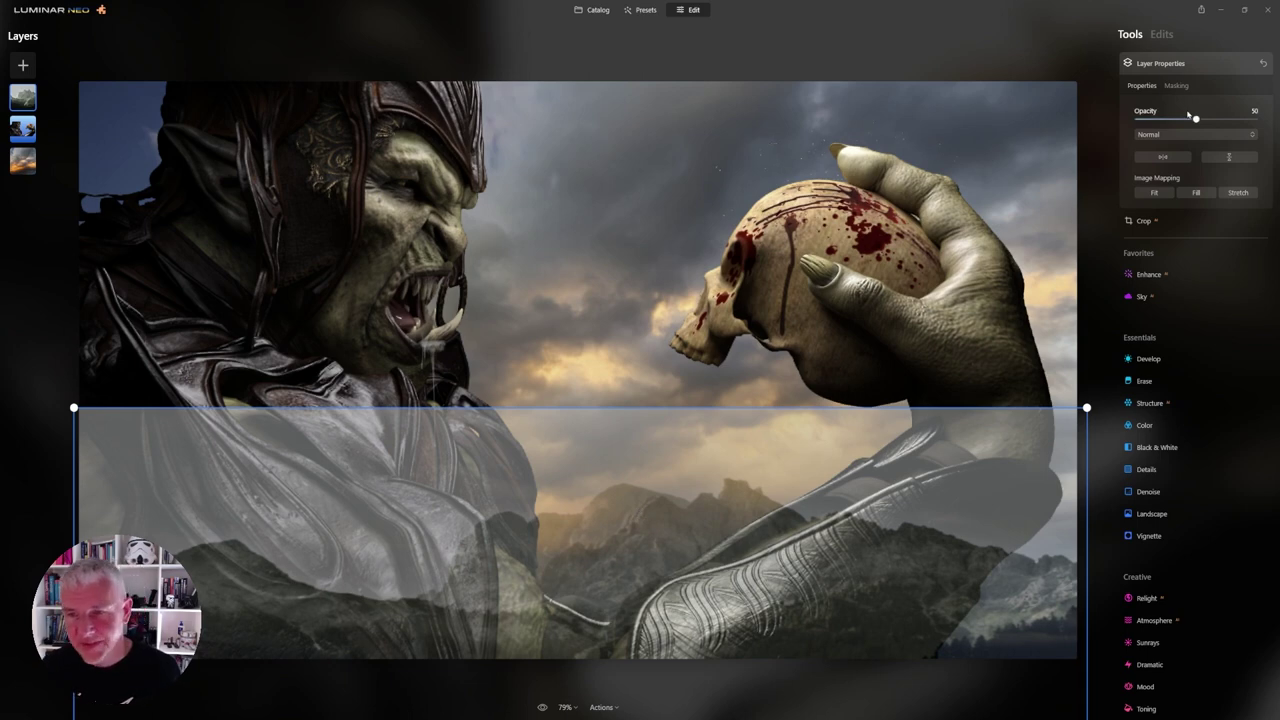
Set the mountain layer's opacity to 100 and move it beneath the orc layer
{"action": "left_click_drag", "start_coordinate": [1195, 118], "coordinate": [1274, 140]}
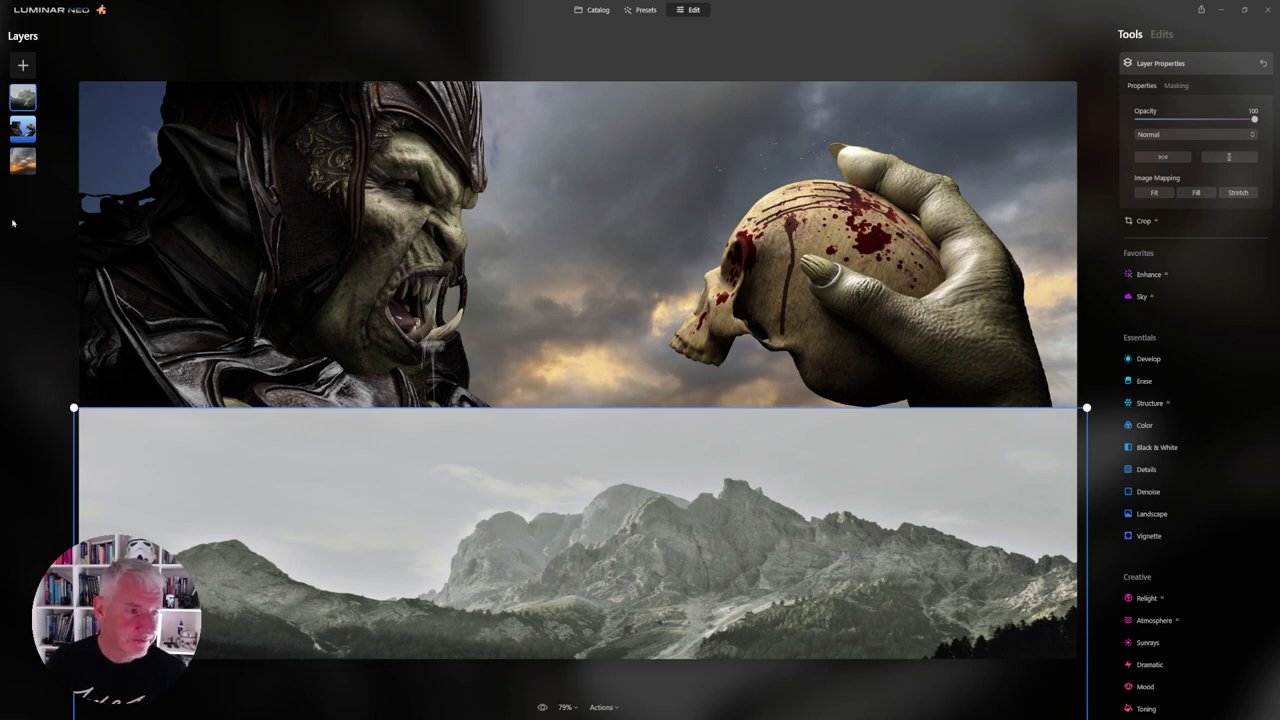
{"action": "left_click_drag", "start_coordinate": [24, 99], "coordinate": [24, 162]}
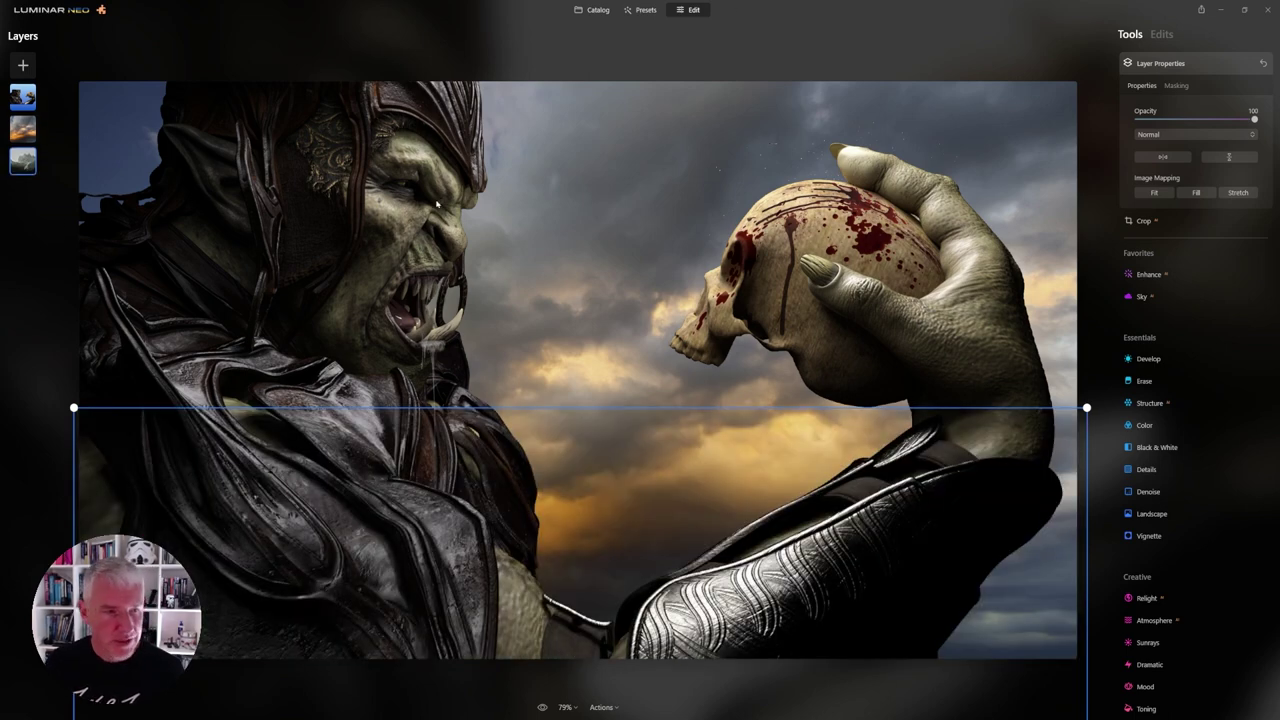
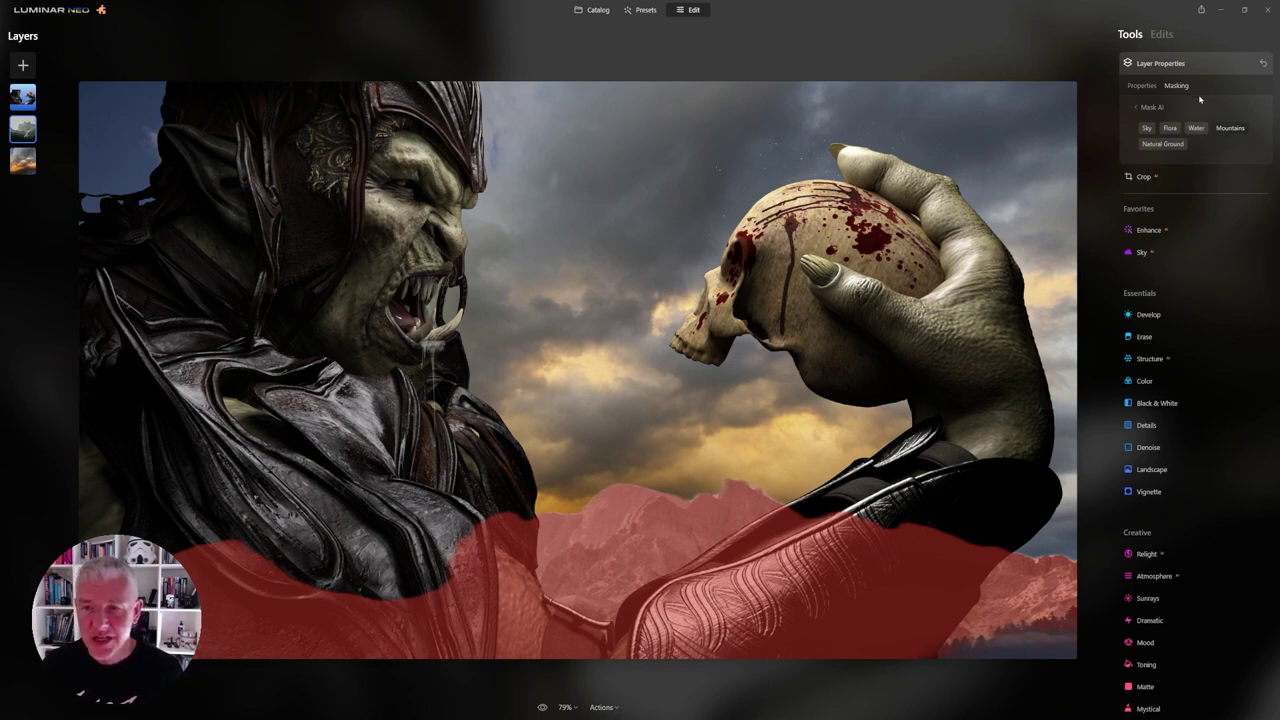
Finish the AI mask of the mountains and set the mask brush to size 20 and softness 0 for the ridge edge
{"action": "left_click", "coordinate": [1140, 107]}
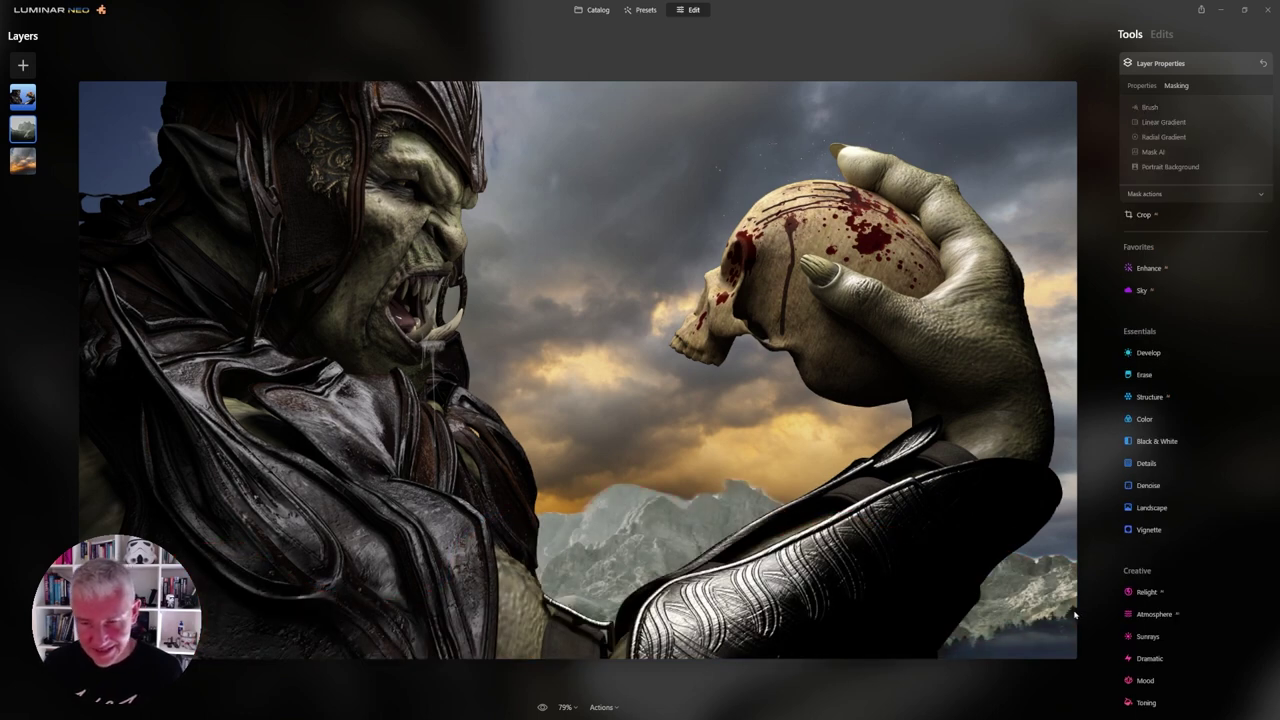
{"action": "left_click", "coordinate": [575, 707]}
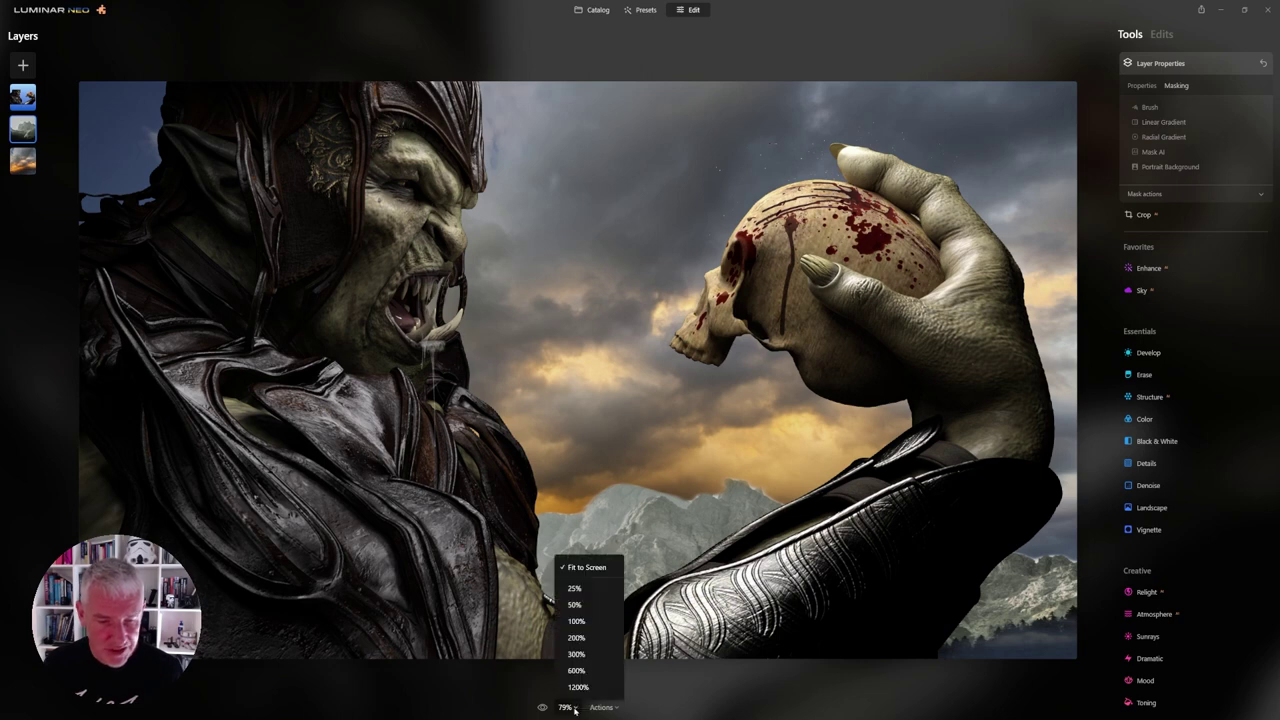
{"action": "left_click", "coordinate": [593, 660]}
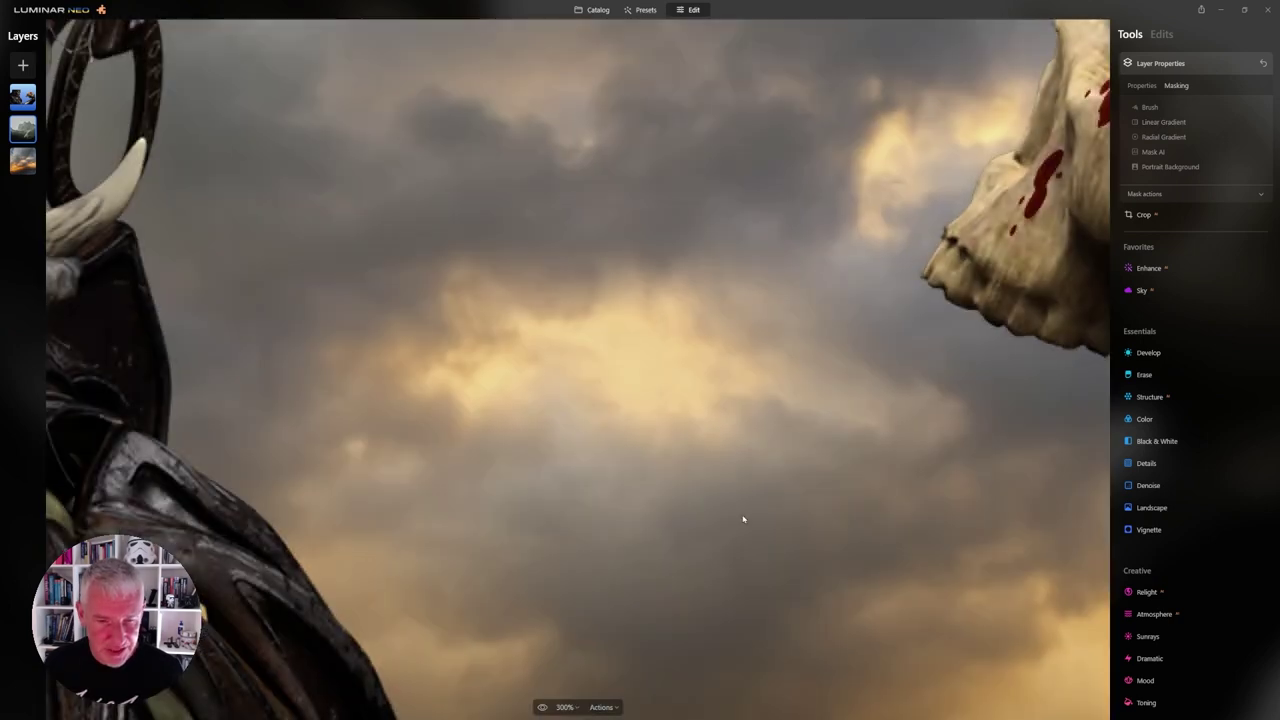
{"action": "left_click_drag", "start_coordinate": [731, 517], "coordinate": [677, 146]}
{"action": "left_click_drag", "start_coordinate": [849, 420], "coordinate": [686, 314]}
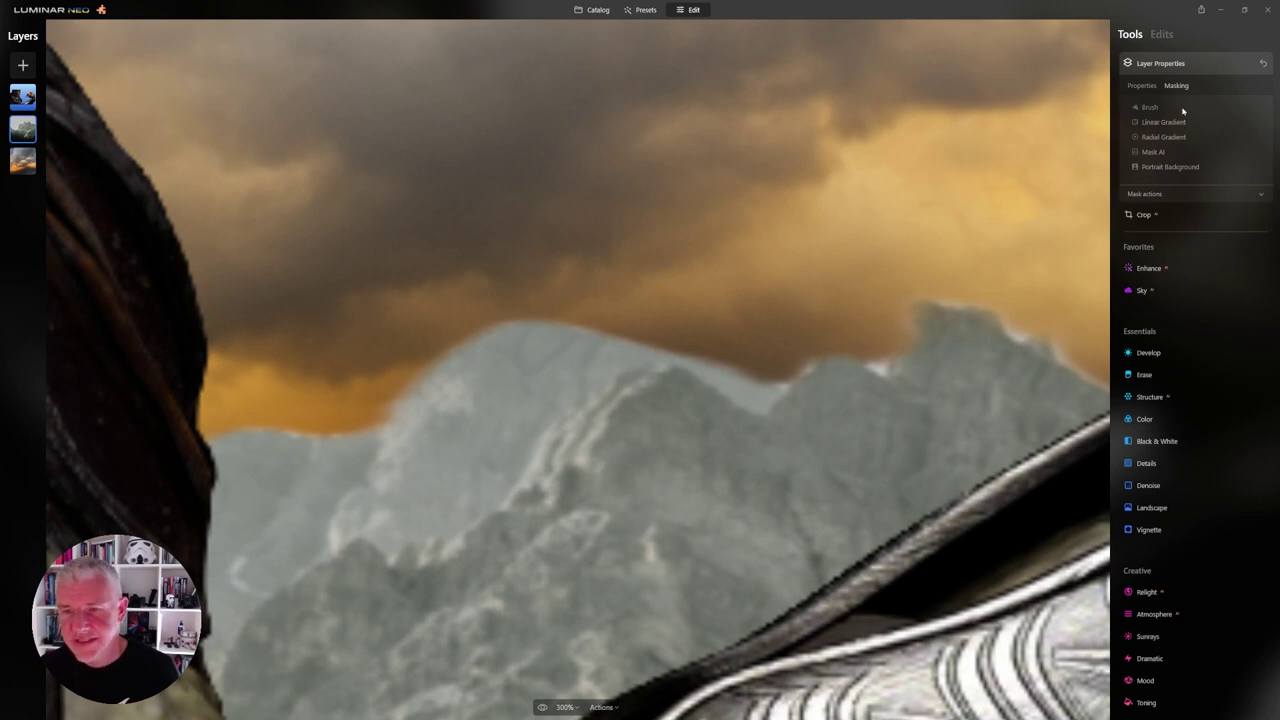
{"action": "left_click", "coordinate": [1147, 107]}
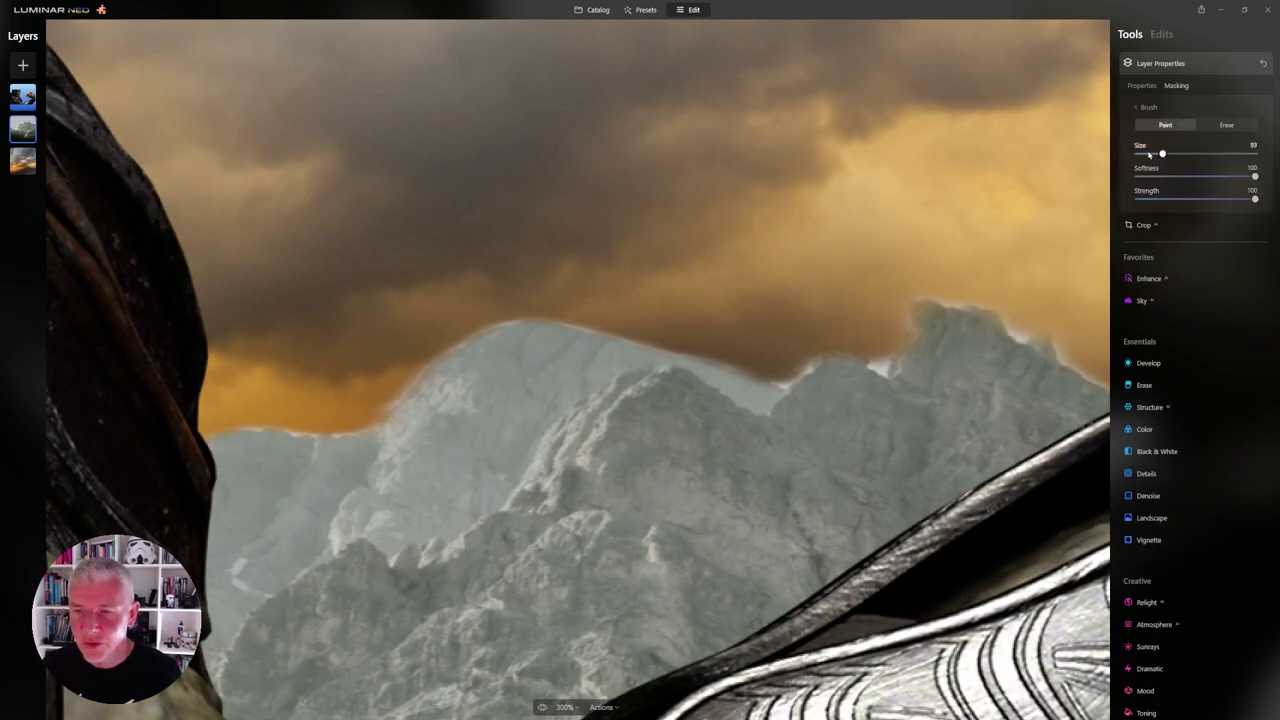
{"action": "left_click_drag", "start_coordinate": [1162, 153], "coordinate": [1140, 153]}
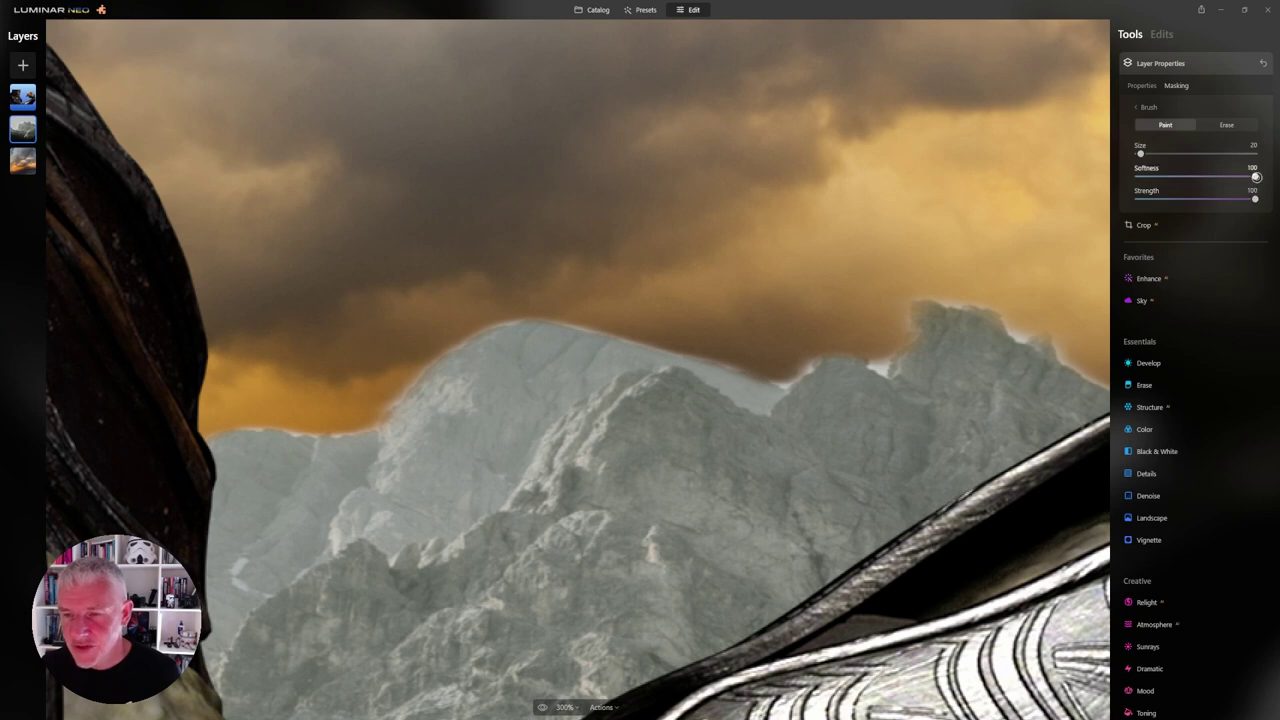
{"action": "left_click_drag", "start_coordinate": [1256, 177], "coordinate": [1118, 177]}
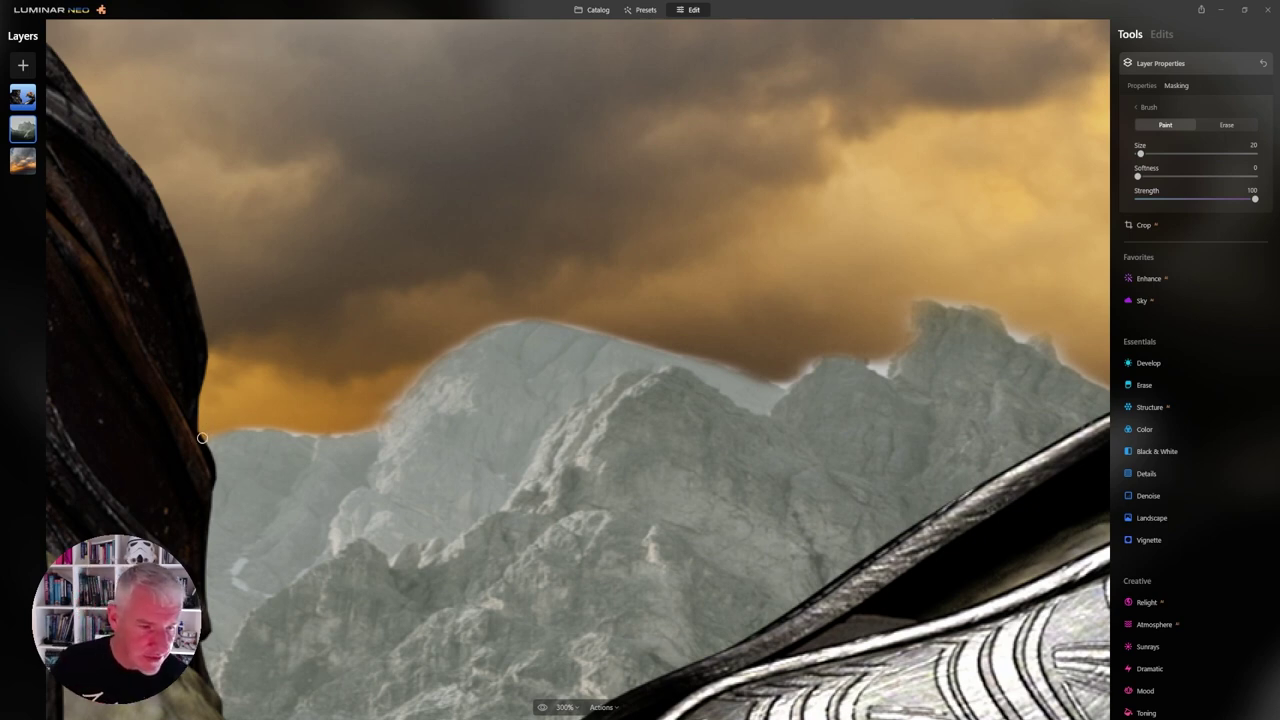
Erase the pale fringe from the mountain mask along the ridge between the orc's chest and forearm
{"action": "left_click_drag", "start_coordinate": [202, 437], "coordinate": [280, 434]}
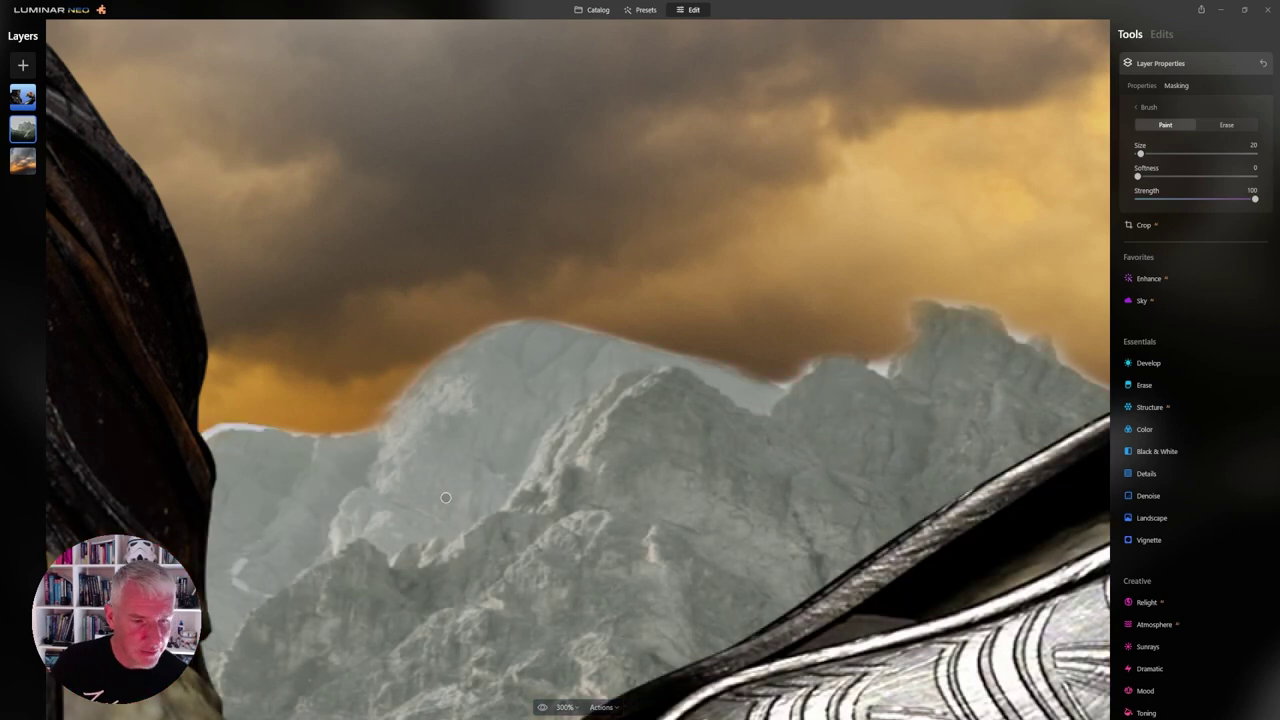
{"action": "left_click", "coordinate": [1226, 124]}
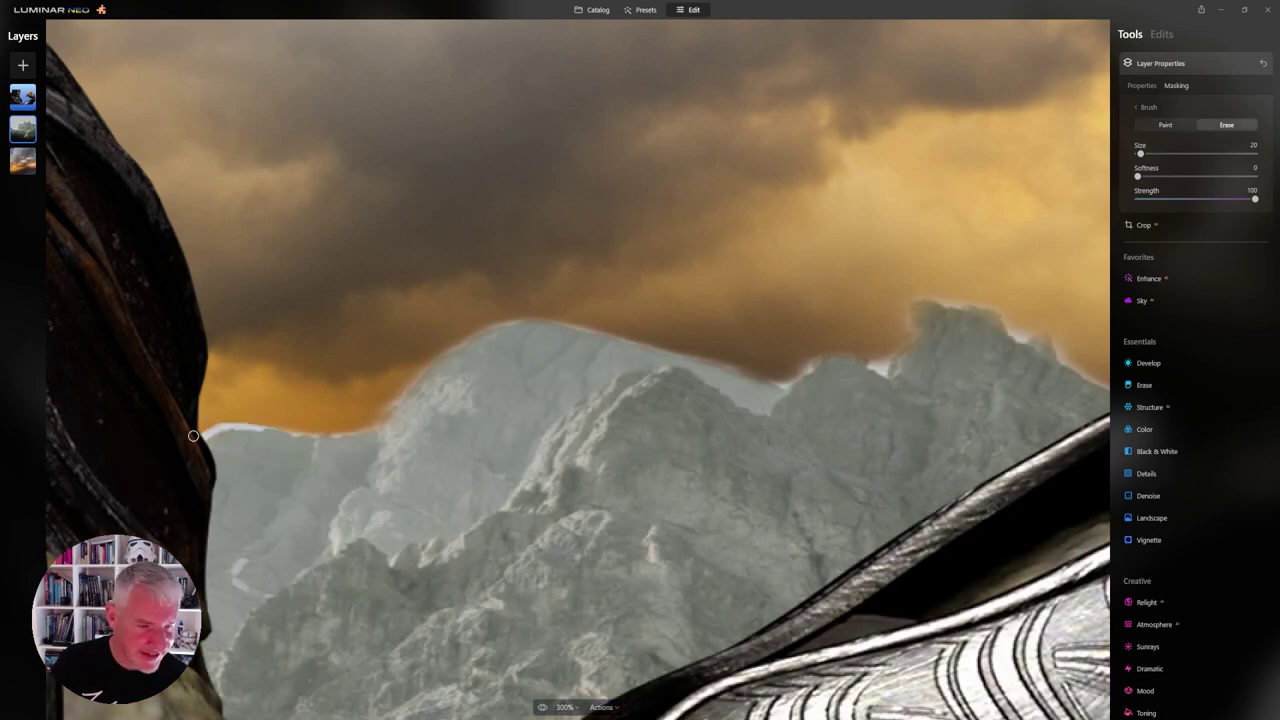
{"action": "mouse_move", "coordinate": [198, 440]}
{"action": "left_mouse_down"}
{"action": "mouse_move", "coordinate": [221, 426]}
{"action": "mouse_move", "coordinate": [363, 431]}
{"action": "mouse_move", "coordinate": [434, 358]}
{"action": "mouse_move", "coordinate": [520, 326]}
{"action": "mouse_move", "coordinate": [826, 349]}
{"action": "mouse_move", "coordinate": [943, 305]}
{"action": "mouse_move", "coordinate": [1070, 350]}
{"action": "left_mouse_up"}
{"action": "key", "text": "bracketright"}
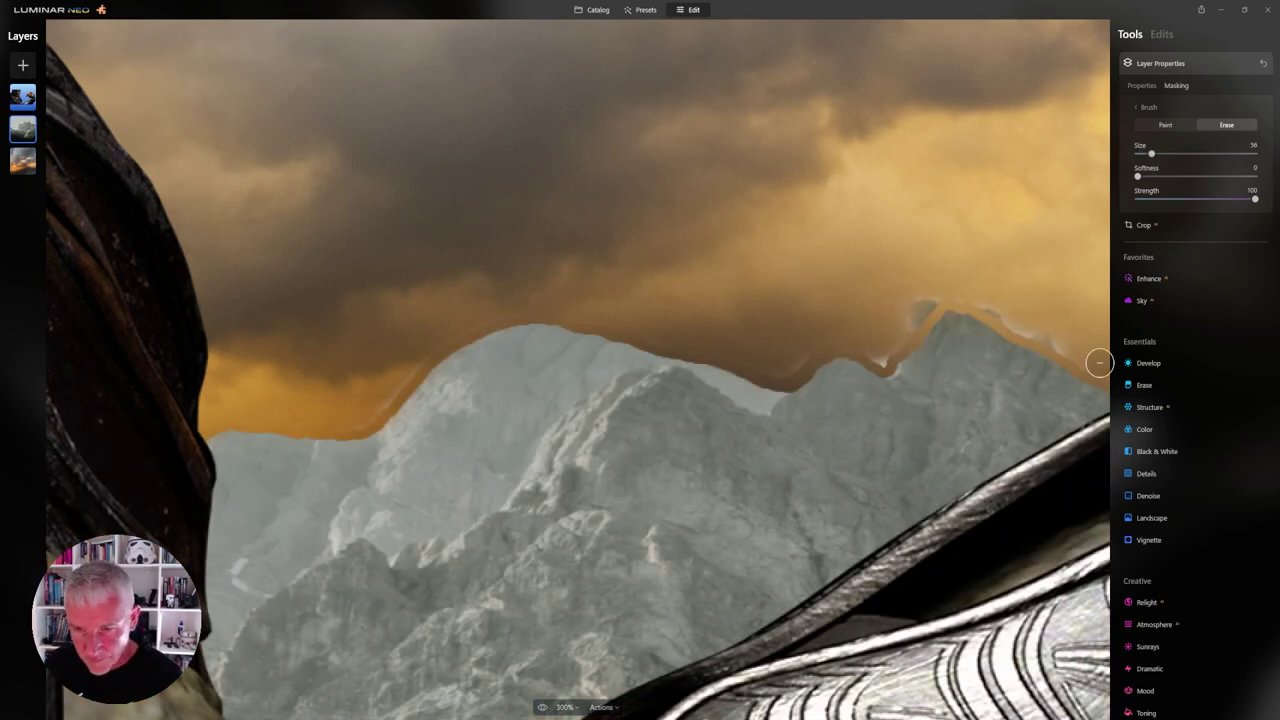
Erase the leftover sky from the mountain mask above the ridge behind the orc's elbow
{"action": "scroll", "coordinate": [769, 426], "scroll_direction": "right", "scroll_amount": 8}
{"action": "scroll", "coordinate": [769, 426], "scroll_direction": "down", "scroll_amount": 3}
{"action": "key", "text": "bracketright"}
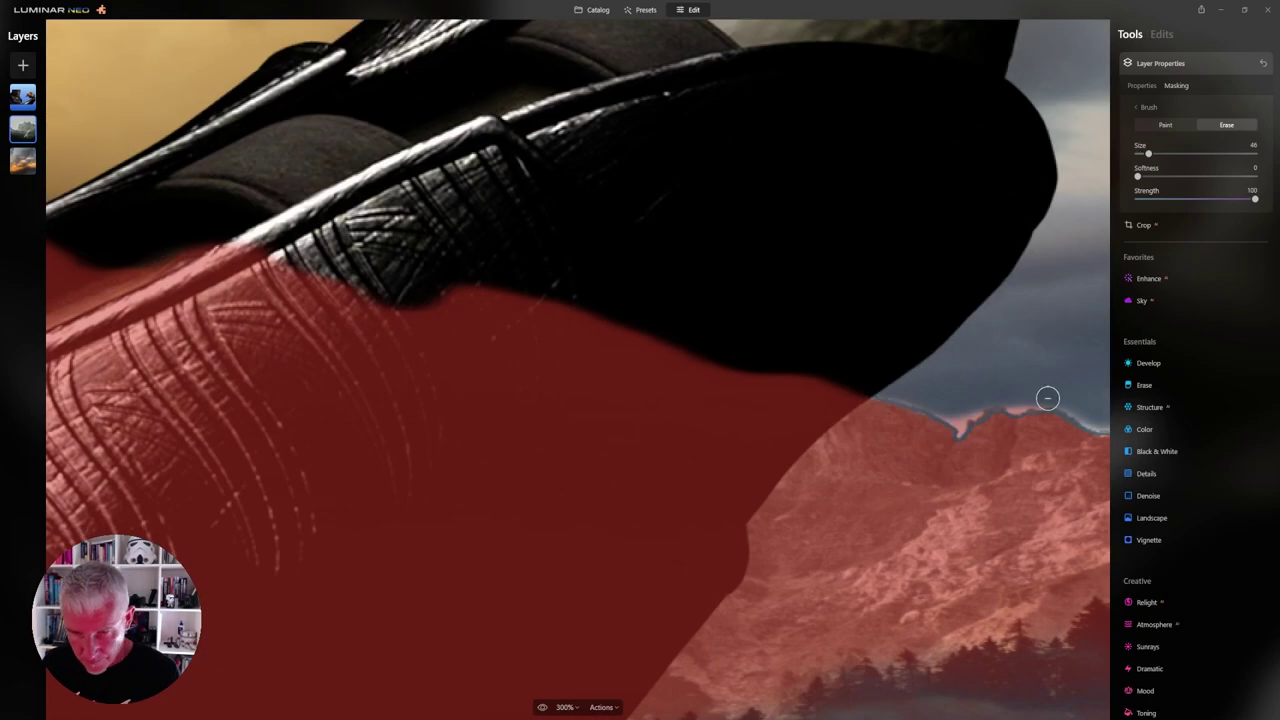
{"action": "mouse_move", "coordinate": [1047, 398]}
{"action": "left_mouse_down"}
{"action": "mouse_move", "coordinate": [889, 388]}
{"action": "mouse_move", "coordinate": [958, 424]}
{"action": "left_mouse_up"}
{"action": "key", "text": "ctrl+0"}
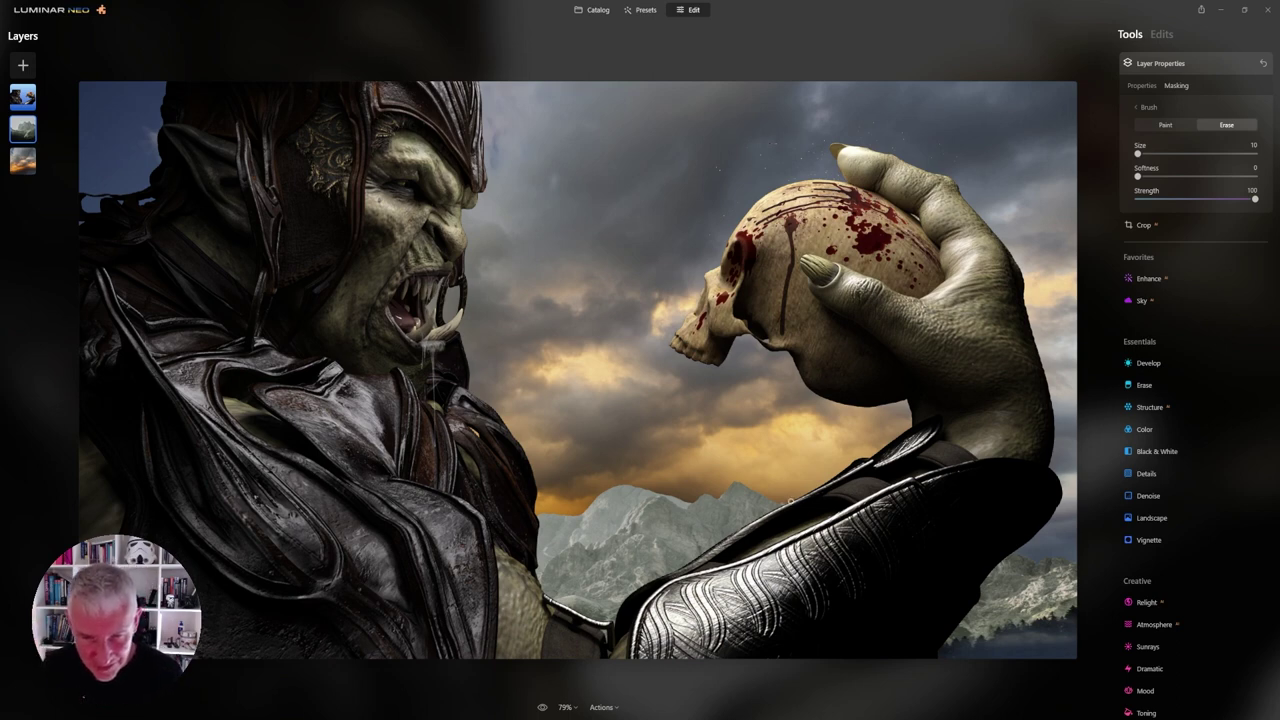
Erase the remaining fringe on the ridge beside the forearm with a size 10 brush and close the layer properties
{"action": "left_click", "coordinate": [781, 501]}
{"action": "left_click_drag", "start_coordinate": [781, 501], "coordinate": [836, 513]}
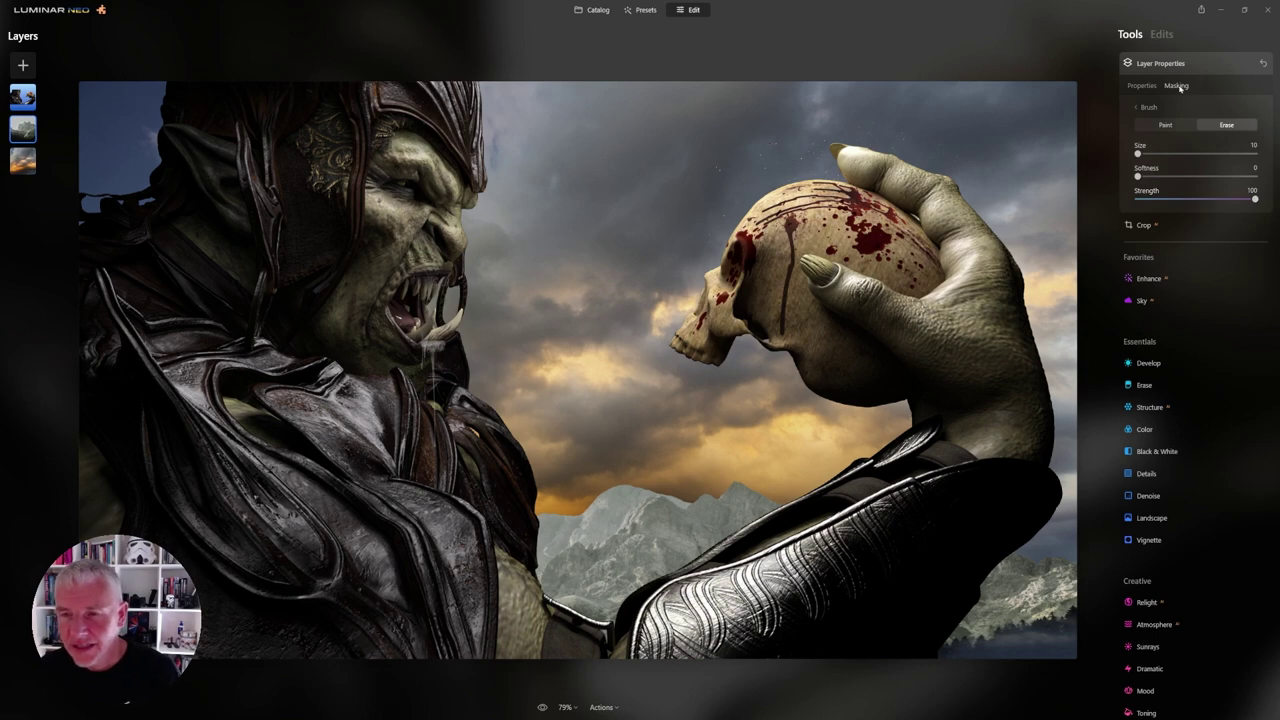
{"action": "left_click", "coordinate": [1151, 64]}
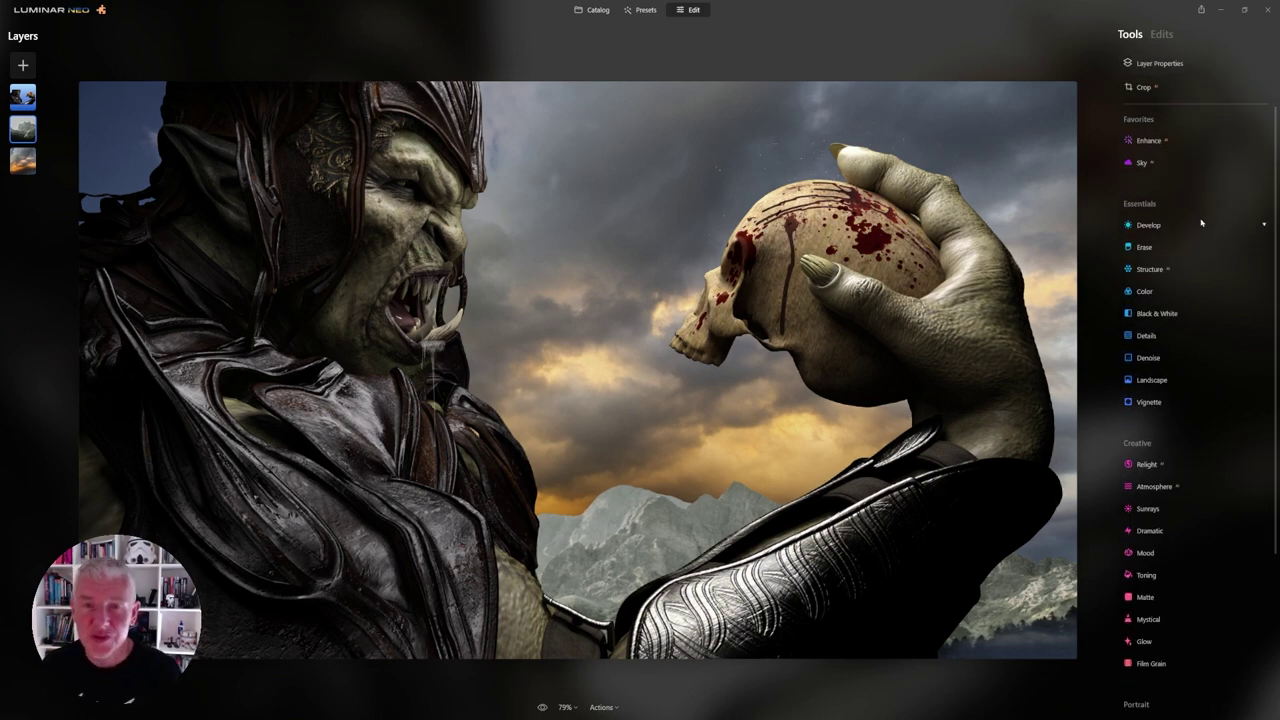
Darken the mountain layer in Develop by setting the exposure to -2.78
{"action": "left_click", "coordinate": [1150, 225]}
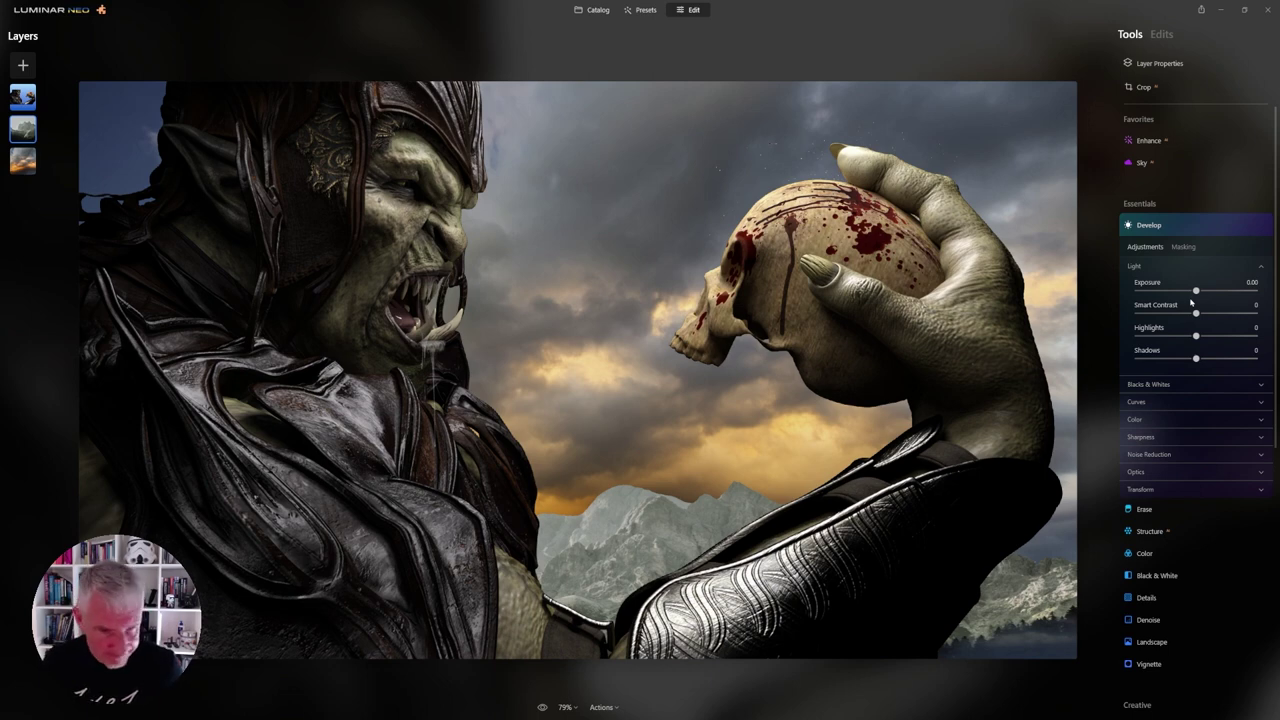
{"action": "left_click_drag", "start_coordinate": [1198, 291], "coordinate": [1162, 293]}
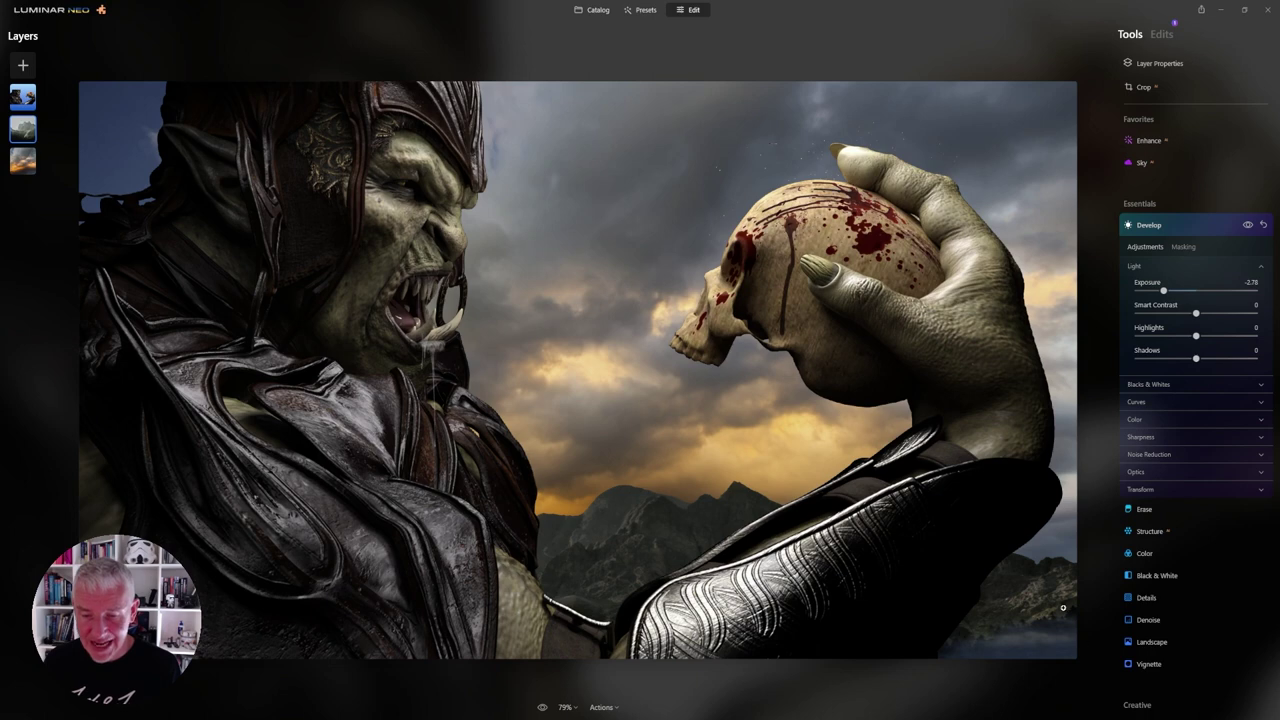
Paint the missing foreground back into the mountain mask below the orc's elbow with a size 179 brush, and close the layer properties
{"action": "left_click", "coordinate": [1158, 64]}
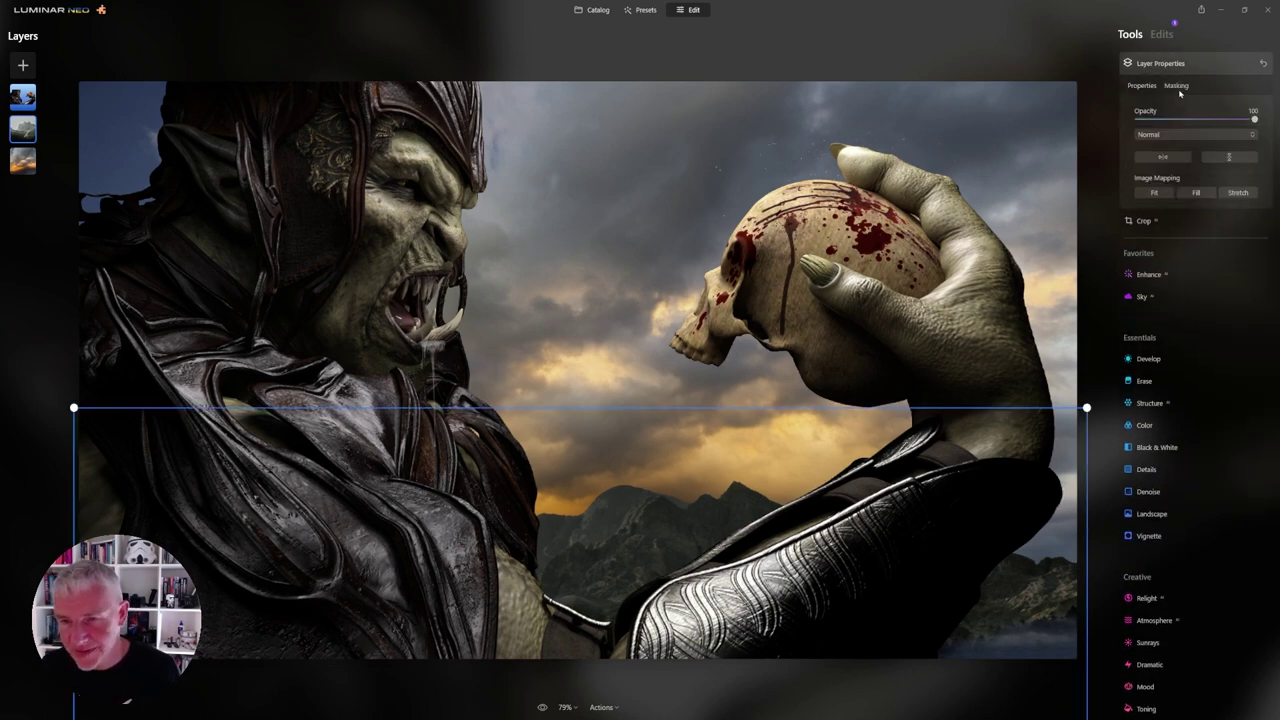
{"action": "left_click", "coordinate": [1177, 86]}
{"action": "left_click", "coordinate": [1150, 107]}
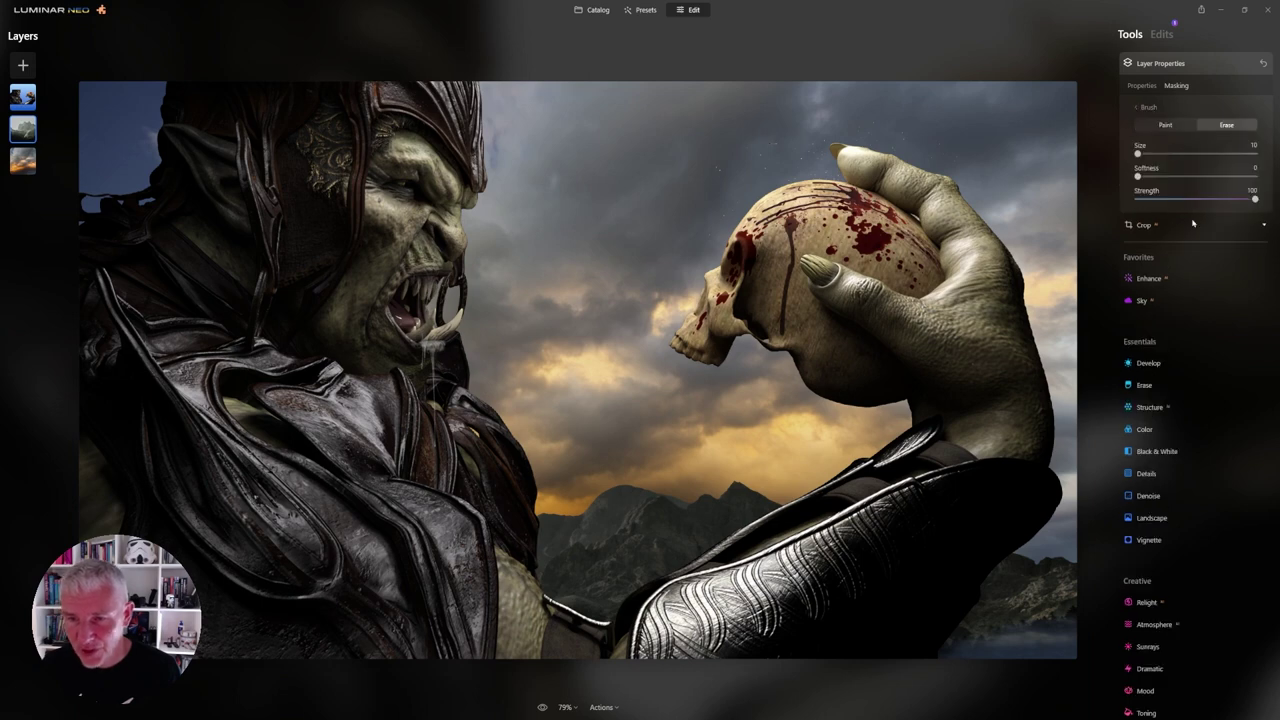
{"action": "left_click", "coordinate": [1188, 154]}
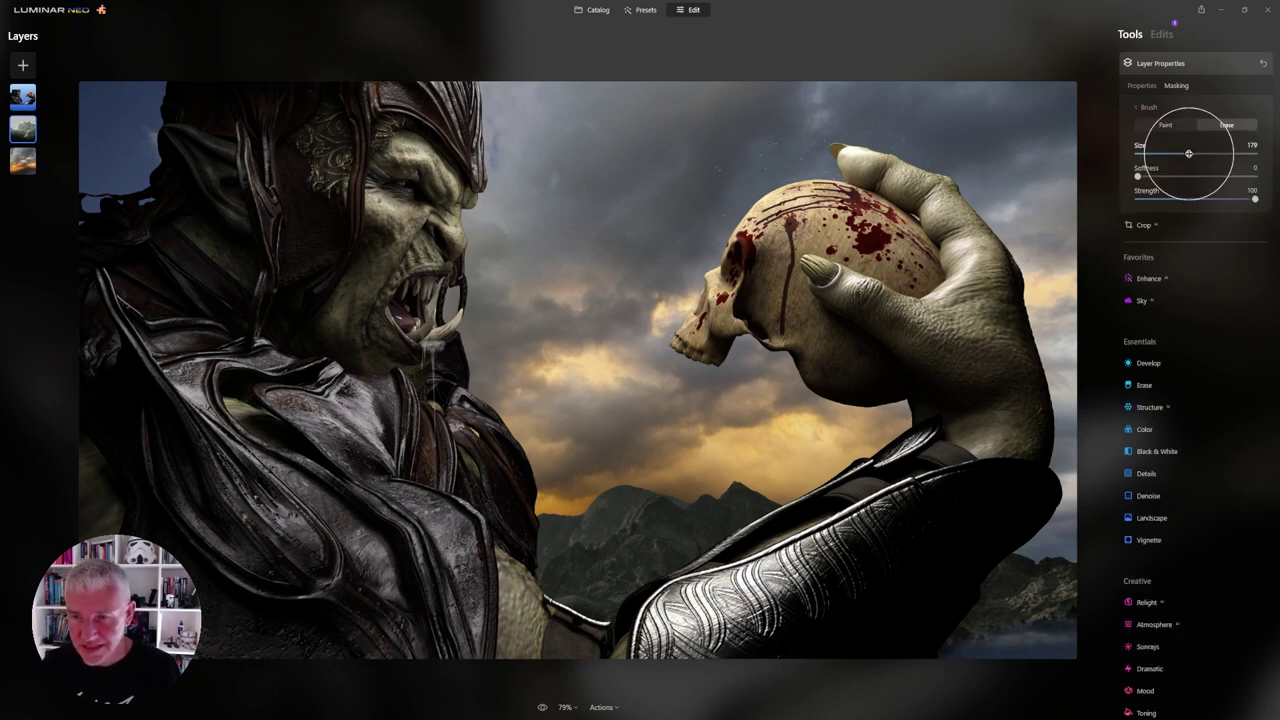
{"action": "left_click", "coordinate": [1165, 125]}
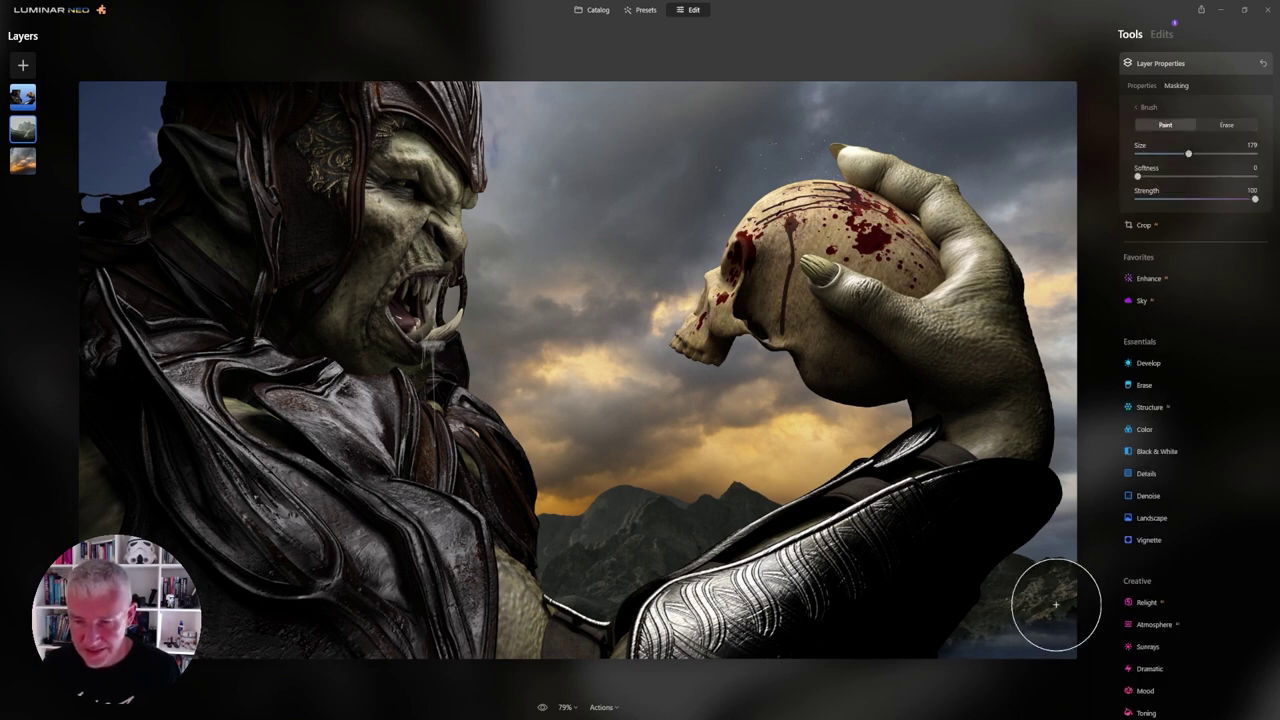
{"action": "left_click_drag", "start_coordinate": [943, 651], "coordinate": [1109, 634]}
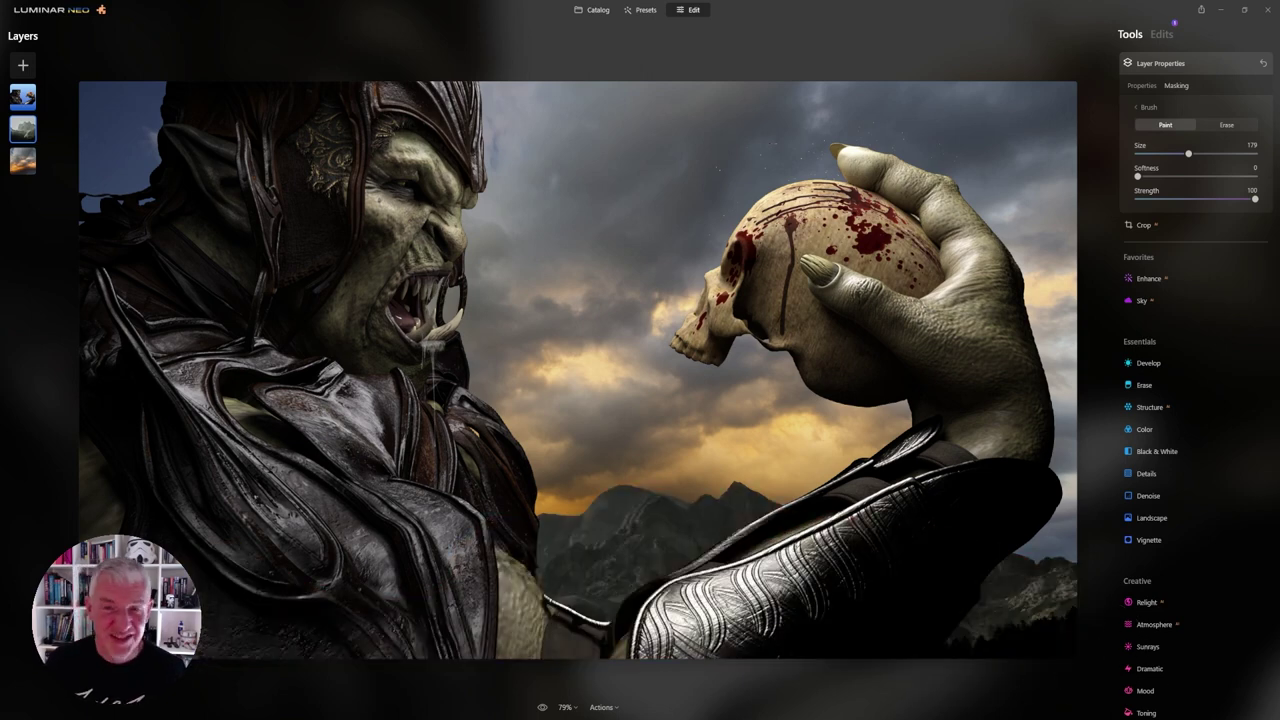
{"action": "left_click", "coordinate": [1172, 68]}
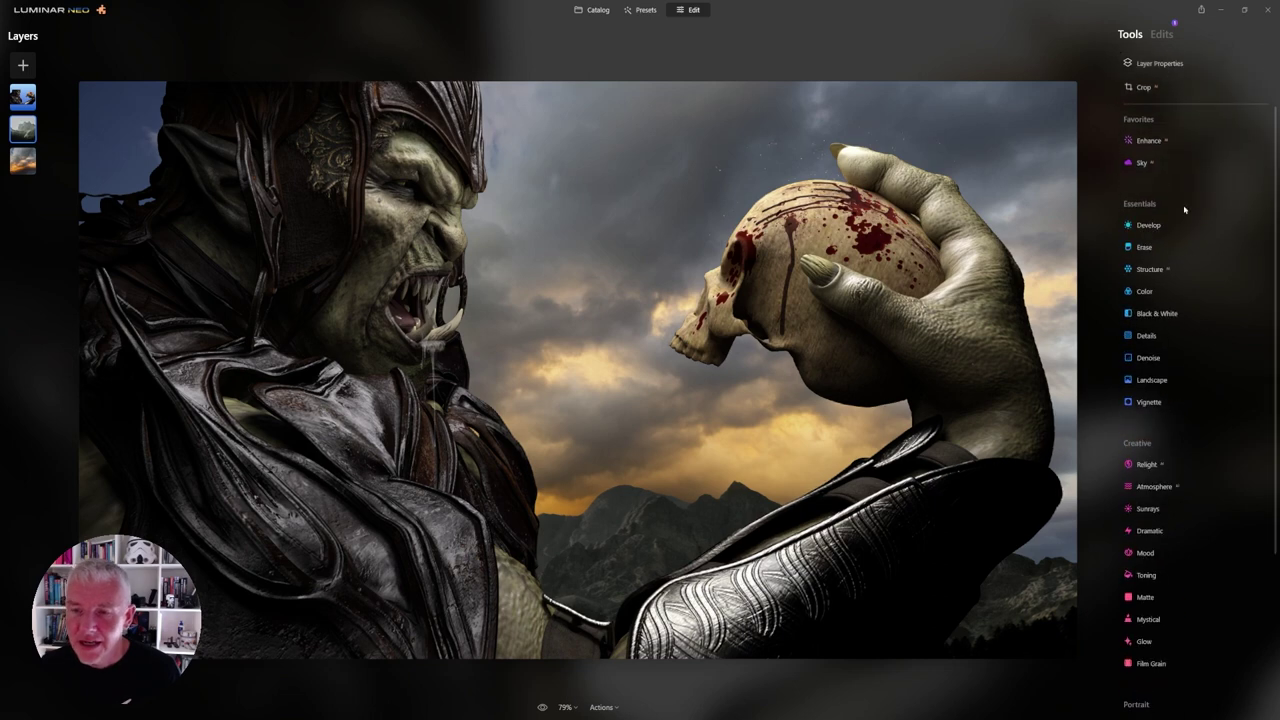
Set Highlights and Shadows to -17 each in a new Develop adjustment on the mountain layer
{"action": "left_click", "coordinate": [1160, 226]}
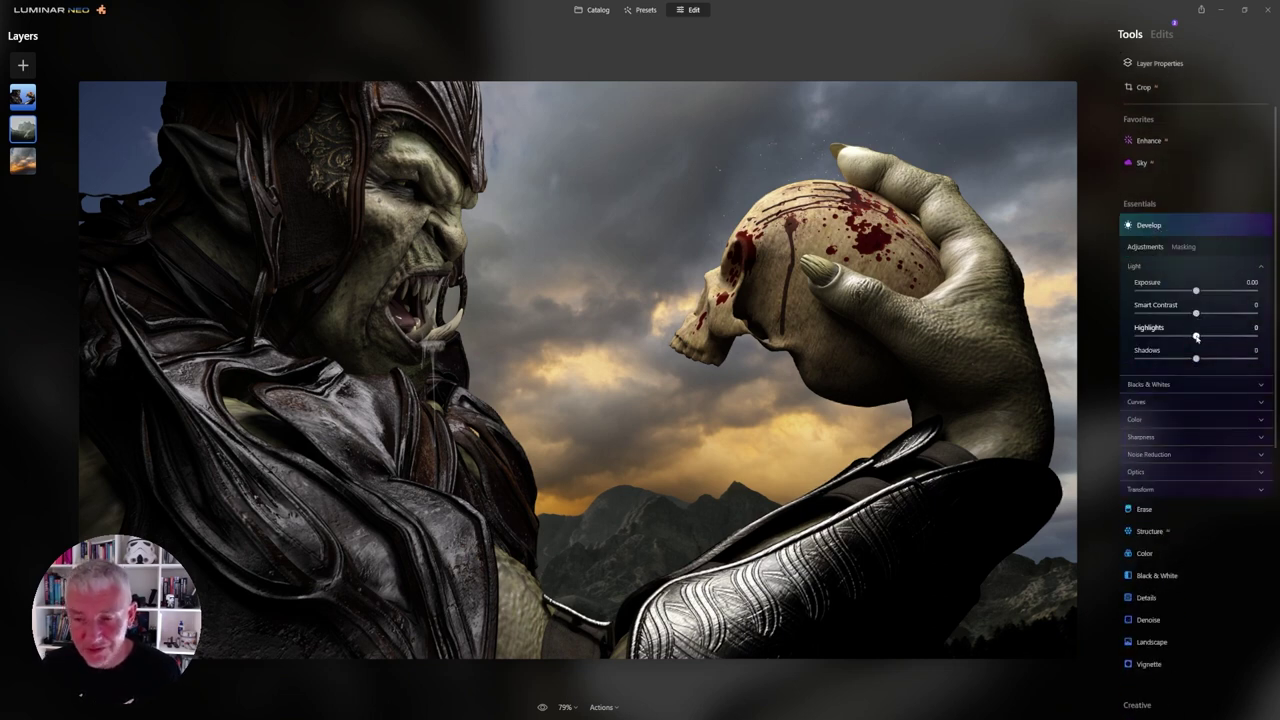
{"action": "mouse_move", "coordinate": [1196, 337]}
{"action": "left_mouse_down"}
{"action": "mouse_move", "coordinate": [1170, 360]}
{"action": "mouse_move", "coordinate": [1226, 360]}
{"action": "mouse_move", "coordinate": [1183, 355]}
{"action": "left_mouse_up"}
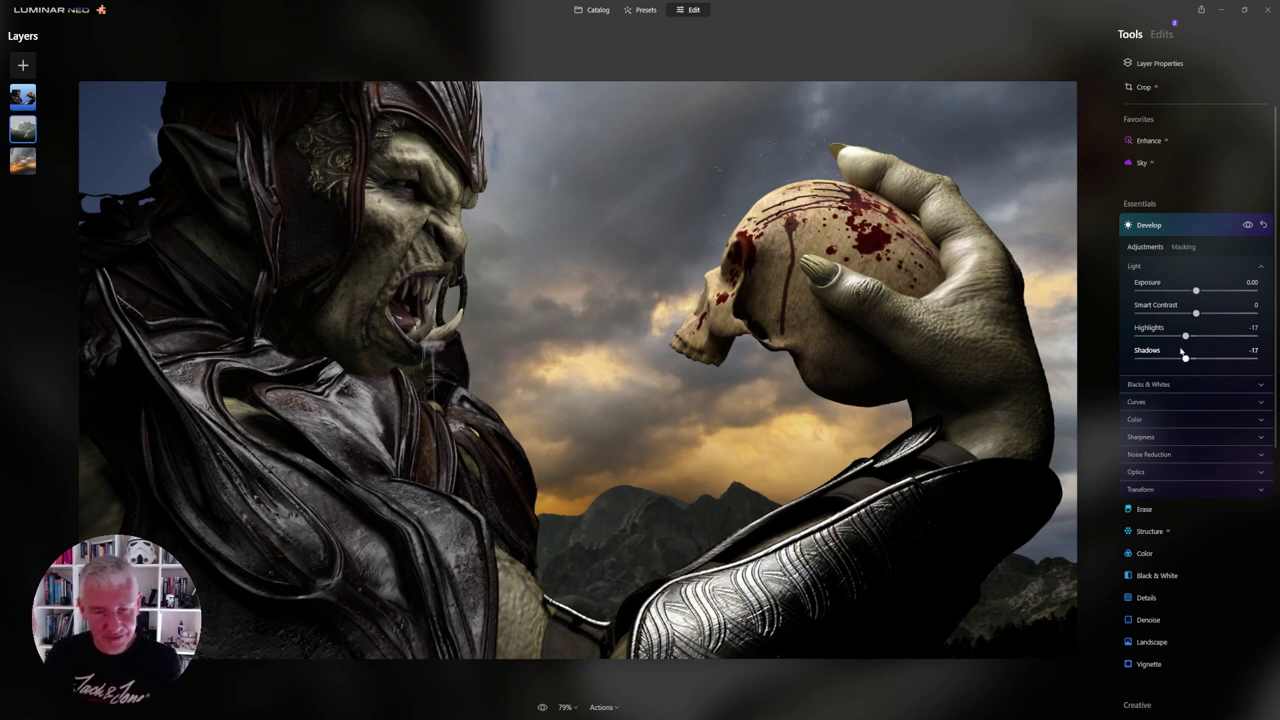
{"action": "left_click", "coordinate": [1148, 225]}
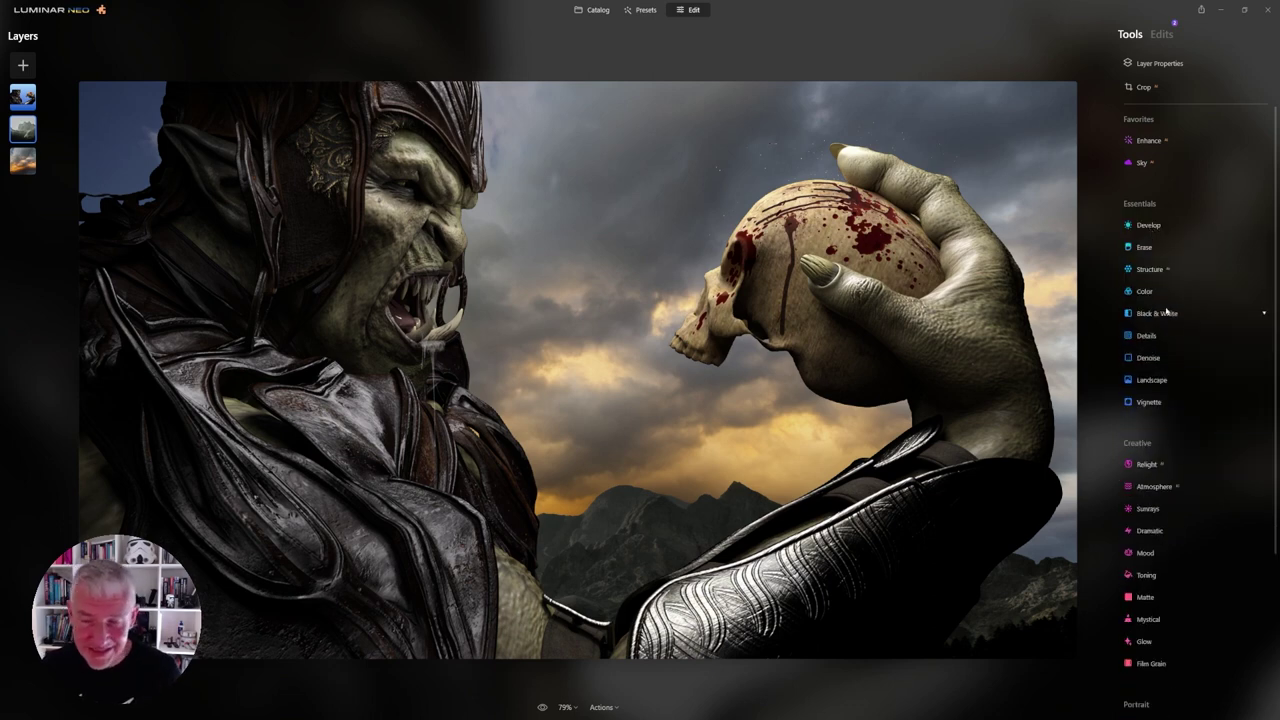
Soften the mountains with Structure at -58 and Small, Medium and Large Details at -48, -44 and -44
{"action": "left_click", "coordinate": [1157, 269]}
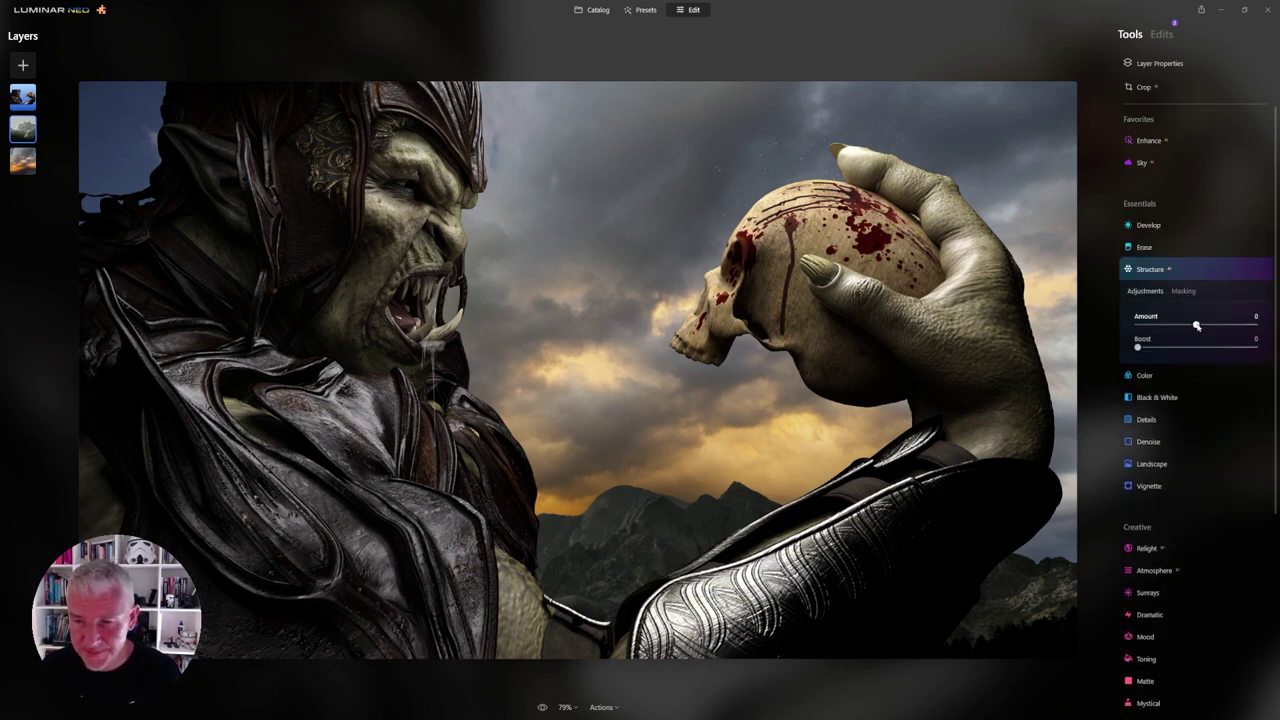
{"action": "left_click_drag", "start_coordinate": [1196, 326], "coordinate": [1163, 326]}
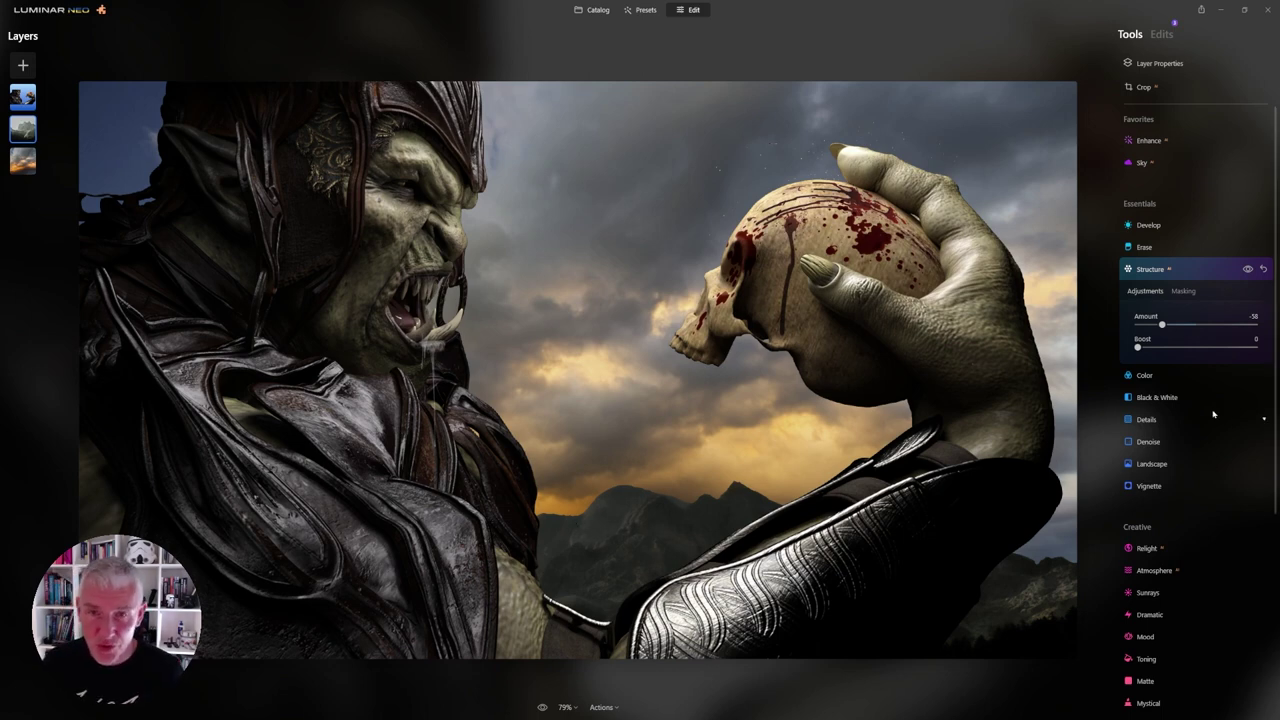
{"action": "left_click", "coordinate": [1150, 270]}
{"action": "left_click", "coordinate": [1148, 337]}
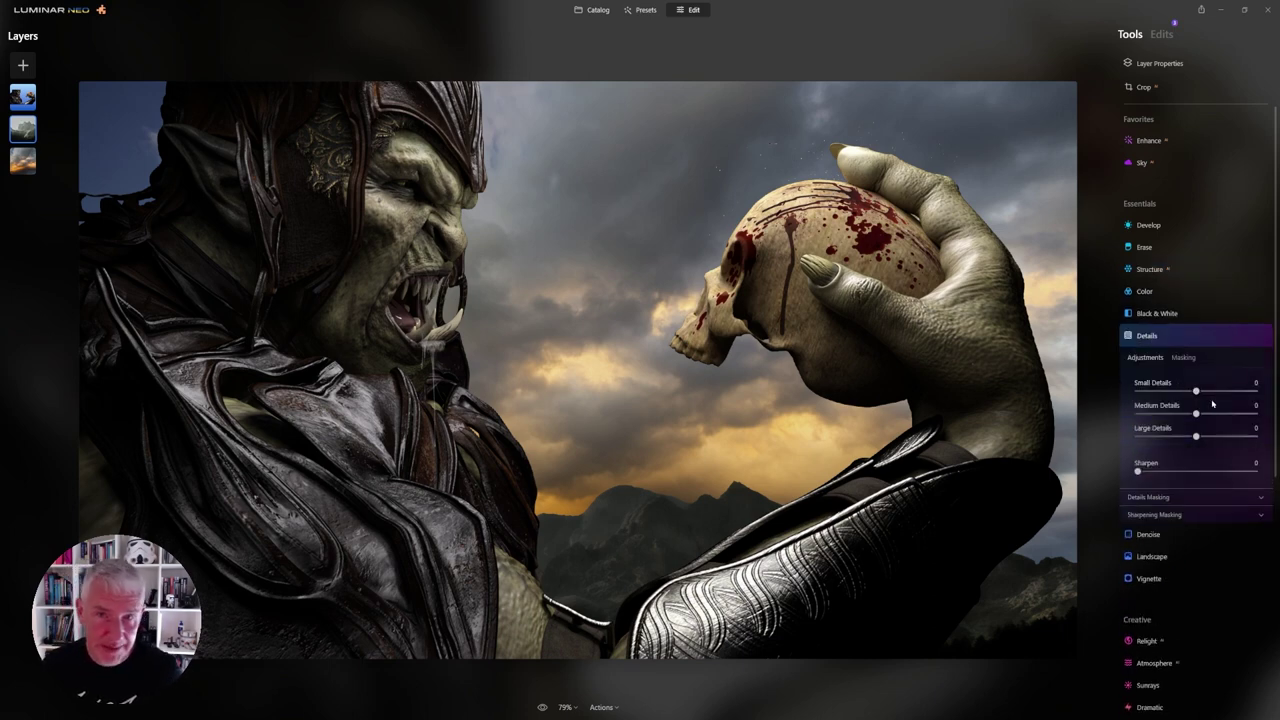
{"action": "left_click_drag", "start_coordinate": [1196, 391], "coordinate": [1171, 437]}
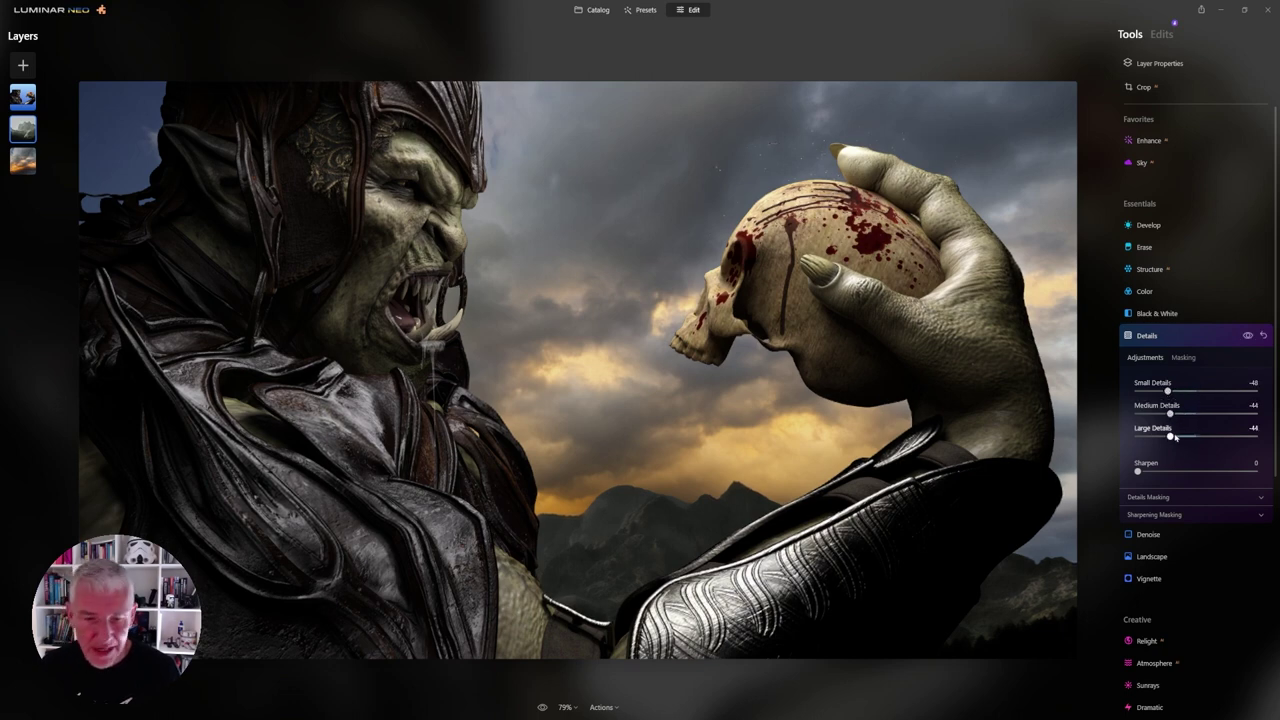
{"action": "left_click", "coordinate": [1158, 336]}
Add a Soft Focus glow with an amount of 31 to the mountain layer
{"action": "scroll", "coordinate": [1200, 445], "scroll_direction": "down", "scroll_amount": 4}
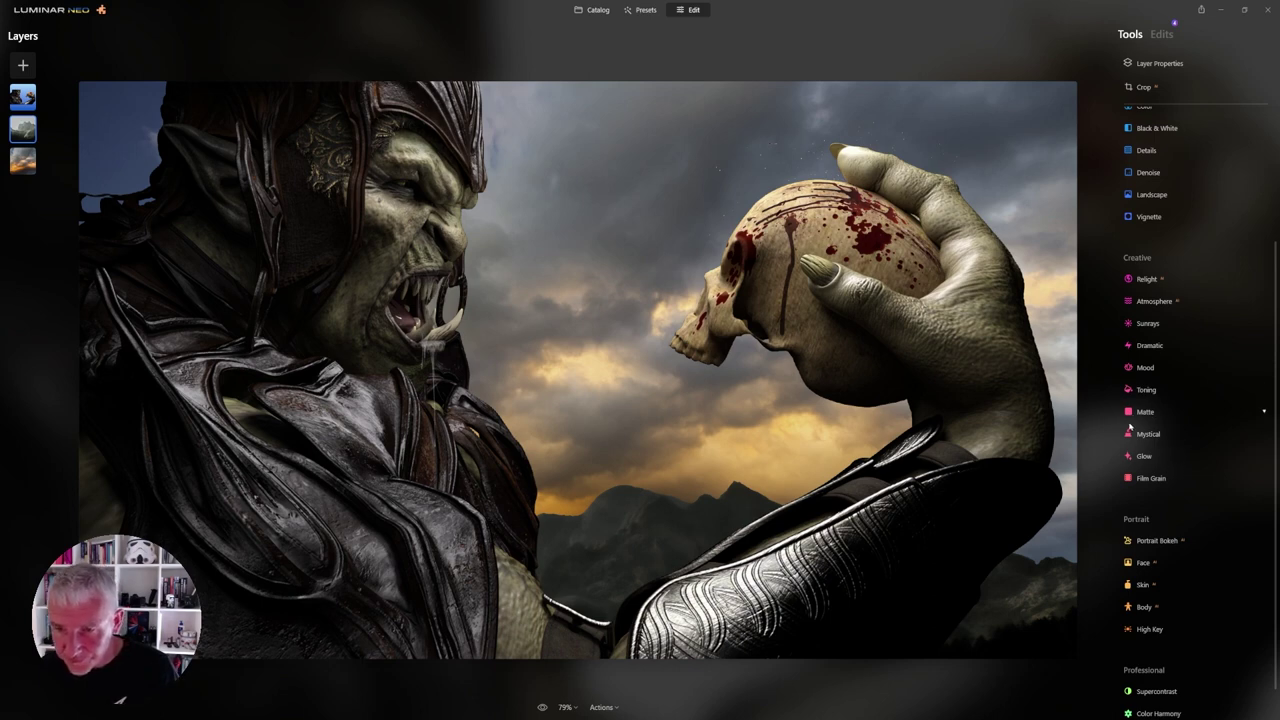
{"action": "left_click", "coordinate": [1148, 456]}
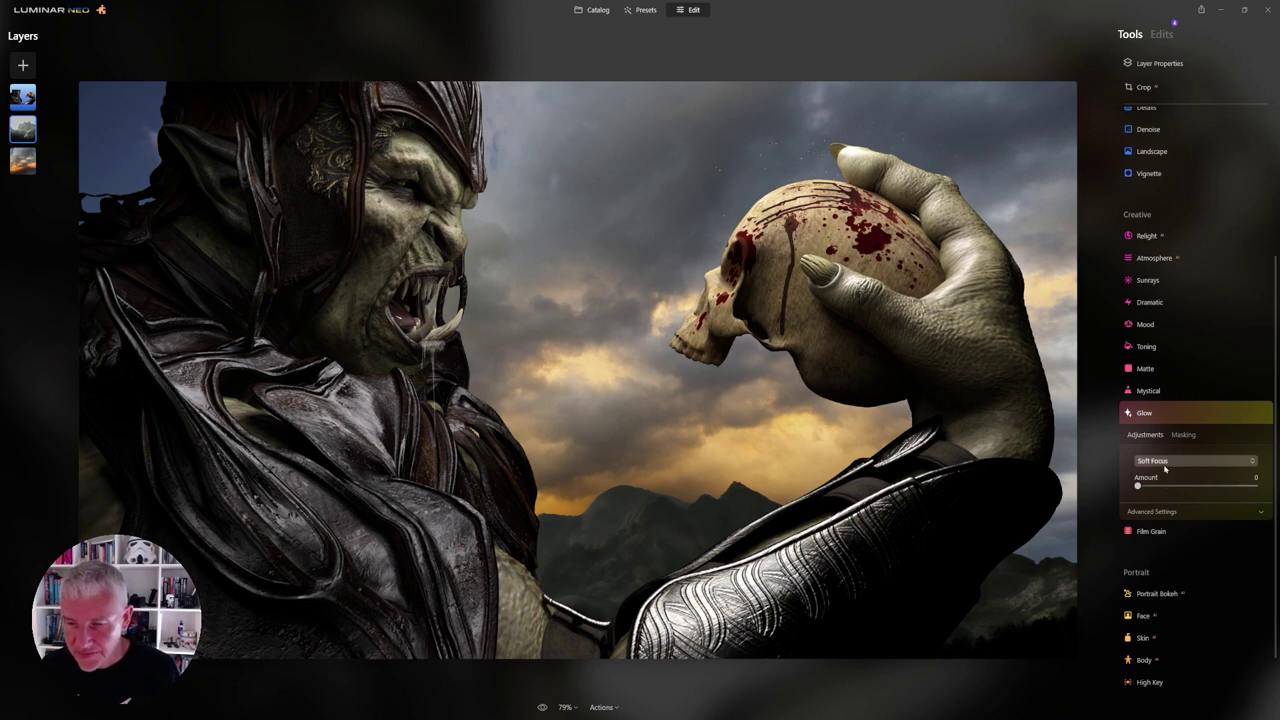
{"action": "left_click_drag", "start_coordinate": [1147, 487], "coordinate": [1175, 490]}
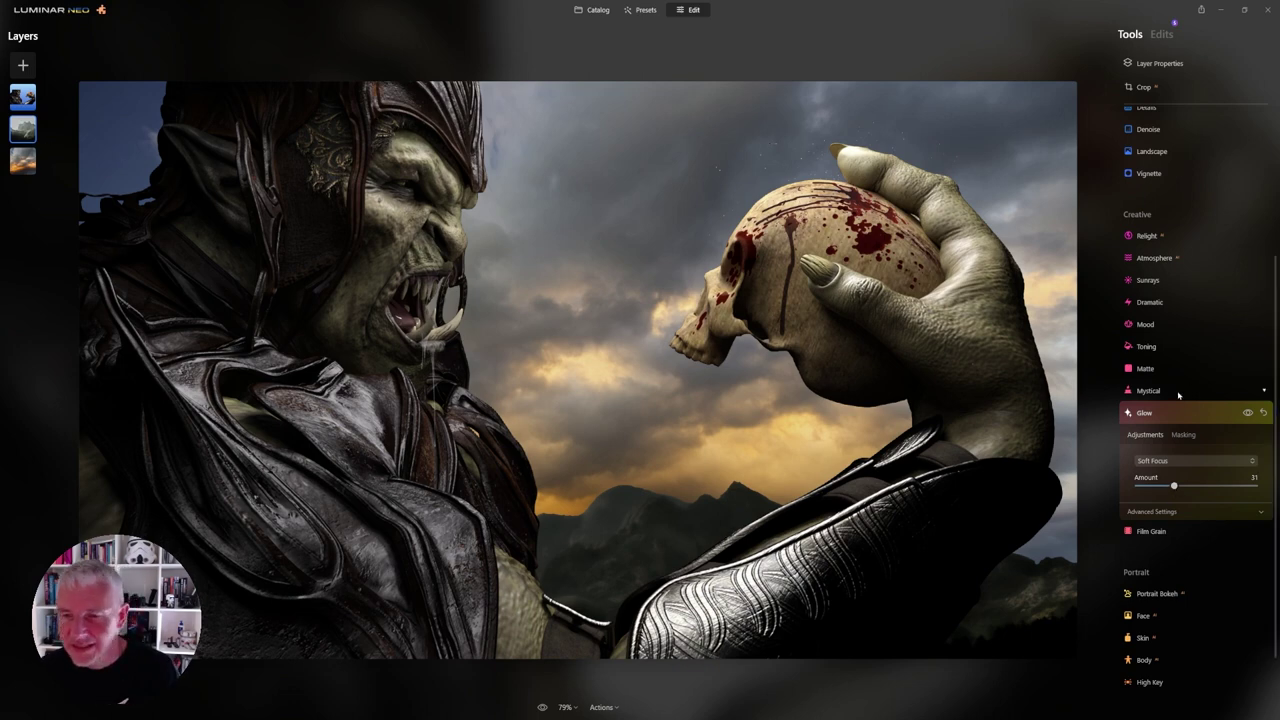
Apply another Structure adjustment to the mountains with an amount of -69
{"action": "scroll", "coordinate": [1184, 394], "scroll_direction": "up", "scroll_amount": 5}
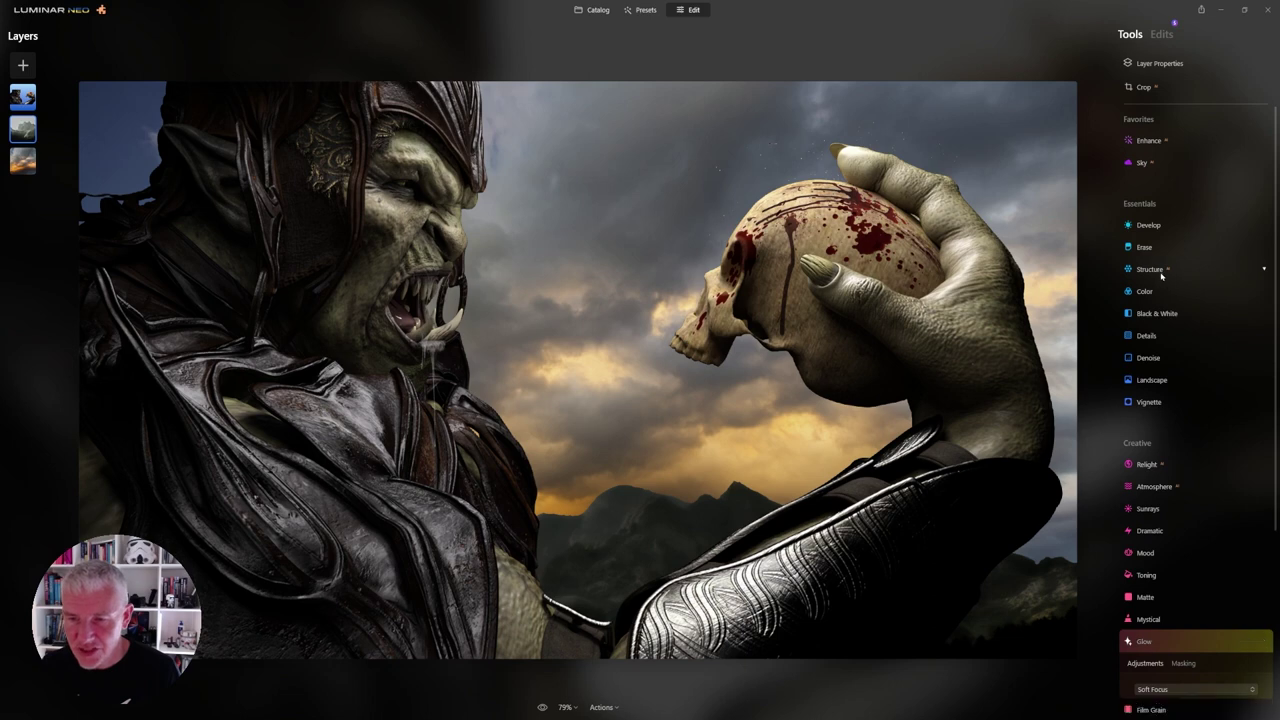
{"action": "left_click", "coordinate": [1155, 270]}
{"action": "left_click_drag", "start_coordinate": [1196, 326], "coordinate": [1155, 325]}
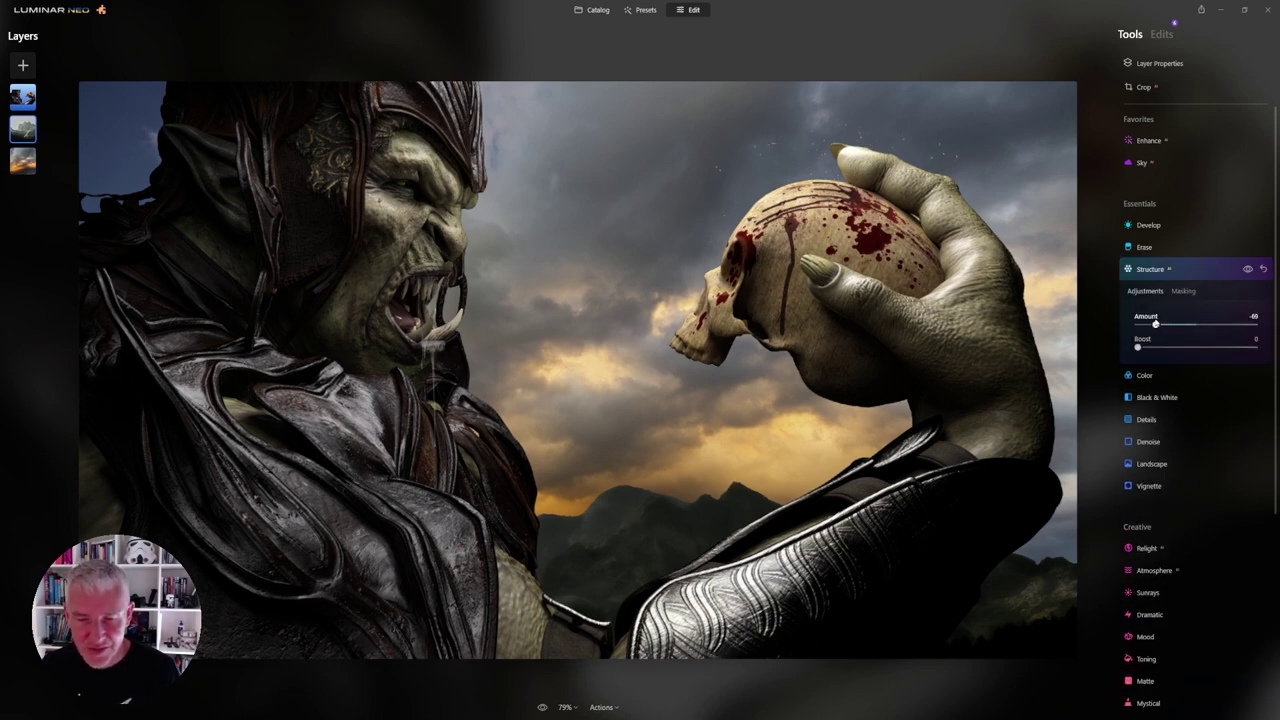
Lower the mountain layer's opacity to 88 and close the layer properties
{"action": "left_click", "coordinate": [1172, 62]}
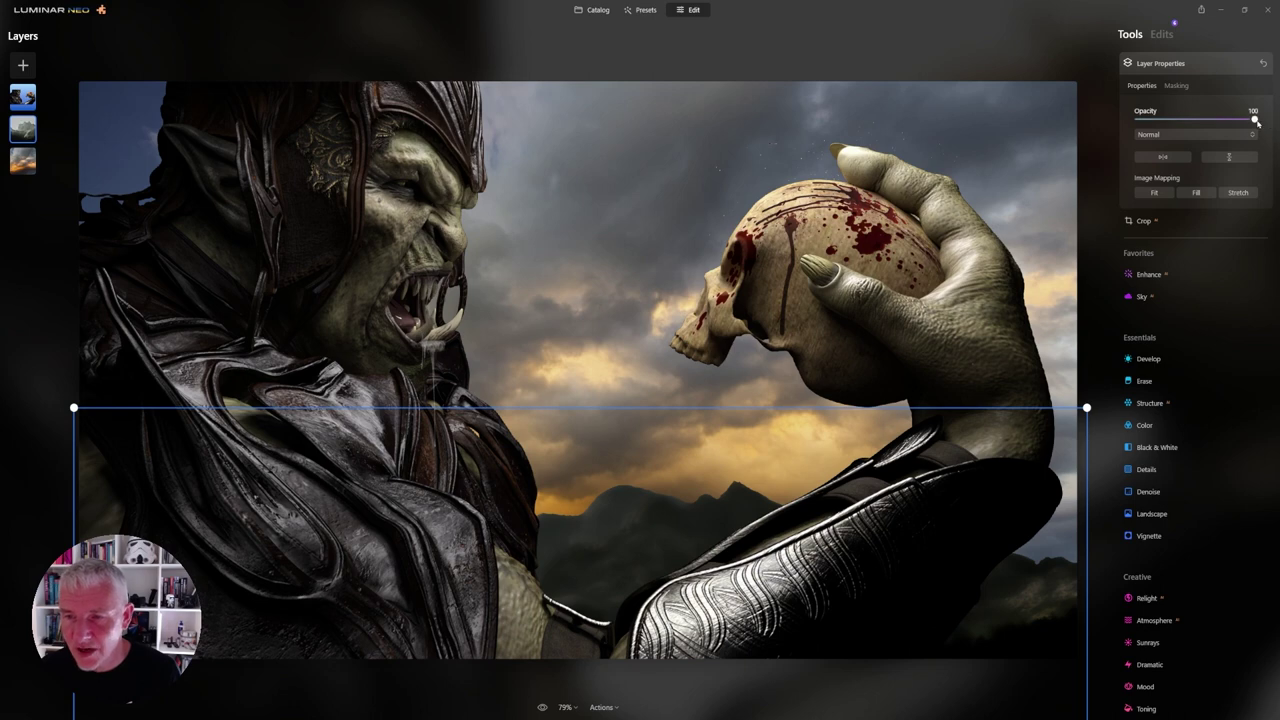
{"action": "left_click_drag", "start_coordinate": [1254, 121], "coordinate": [1251, 121]}
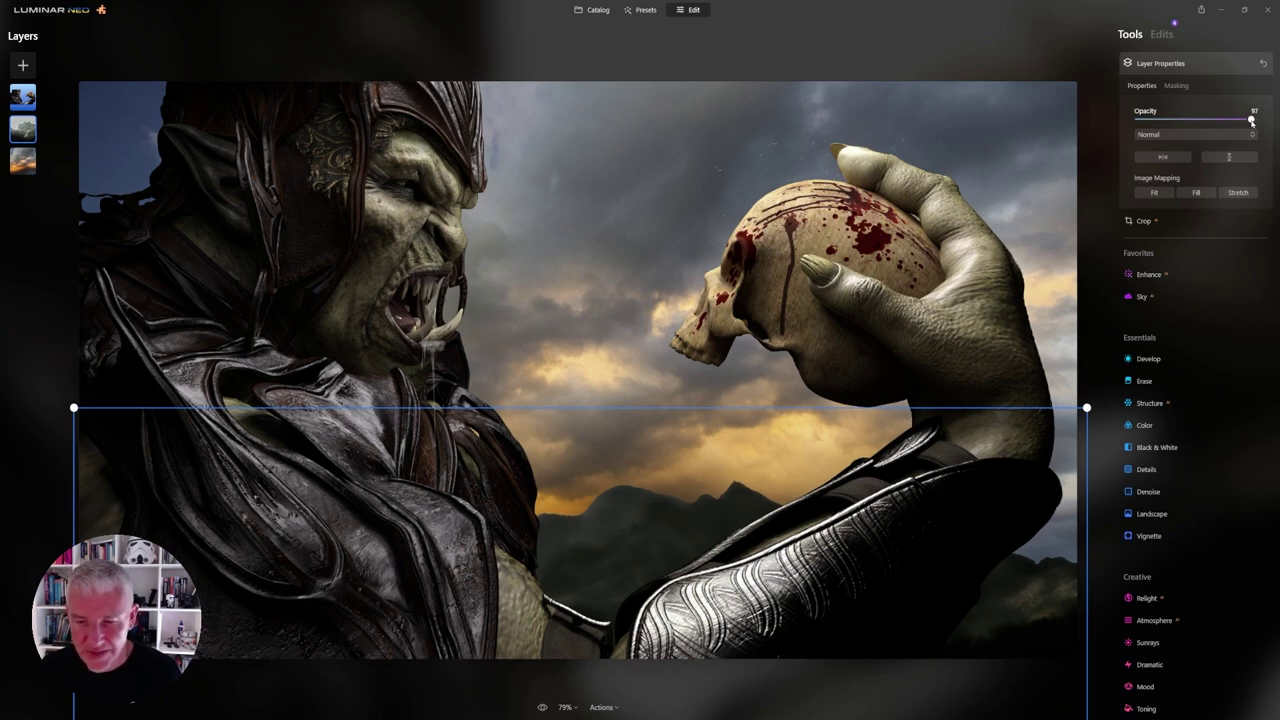
{"action": "left_click_drag", "start_coordinate": [1251, 120], "coordinate": [1230, 121]}
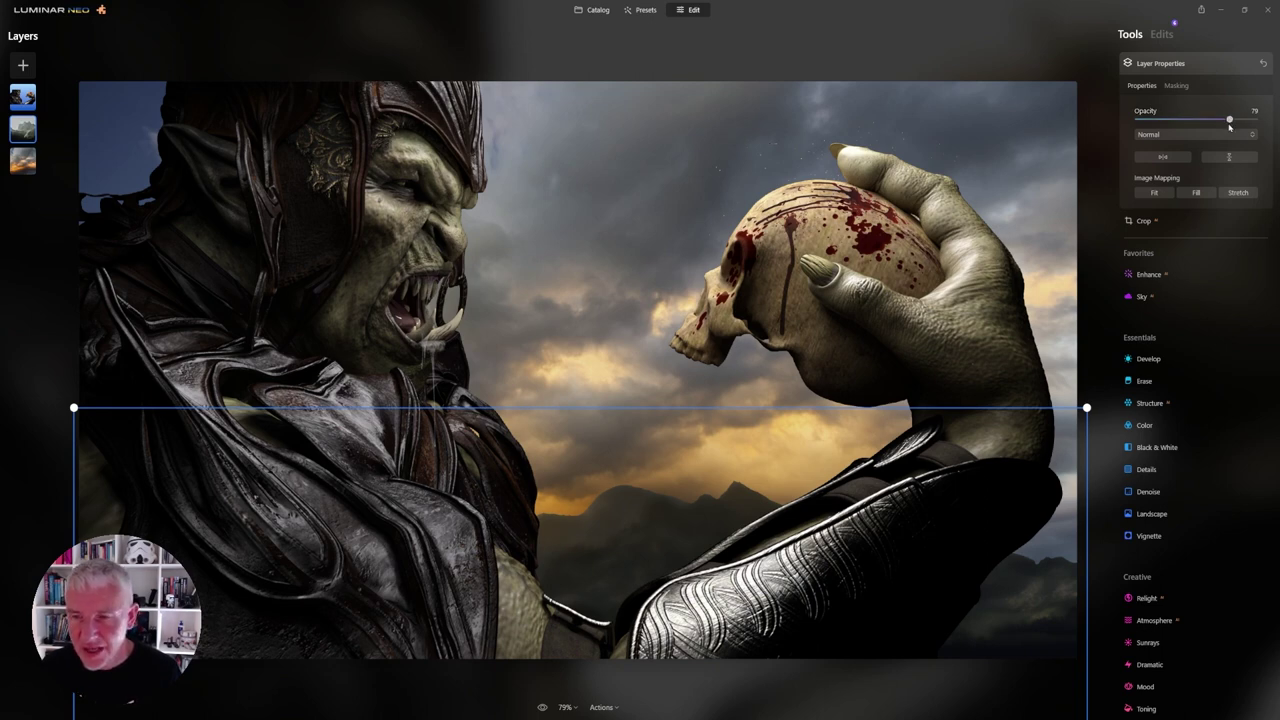
{"action": "left_click_drag", "start_coordinate": [1232, 126], "coordinate": [1241, 121]}
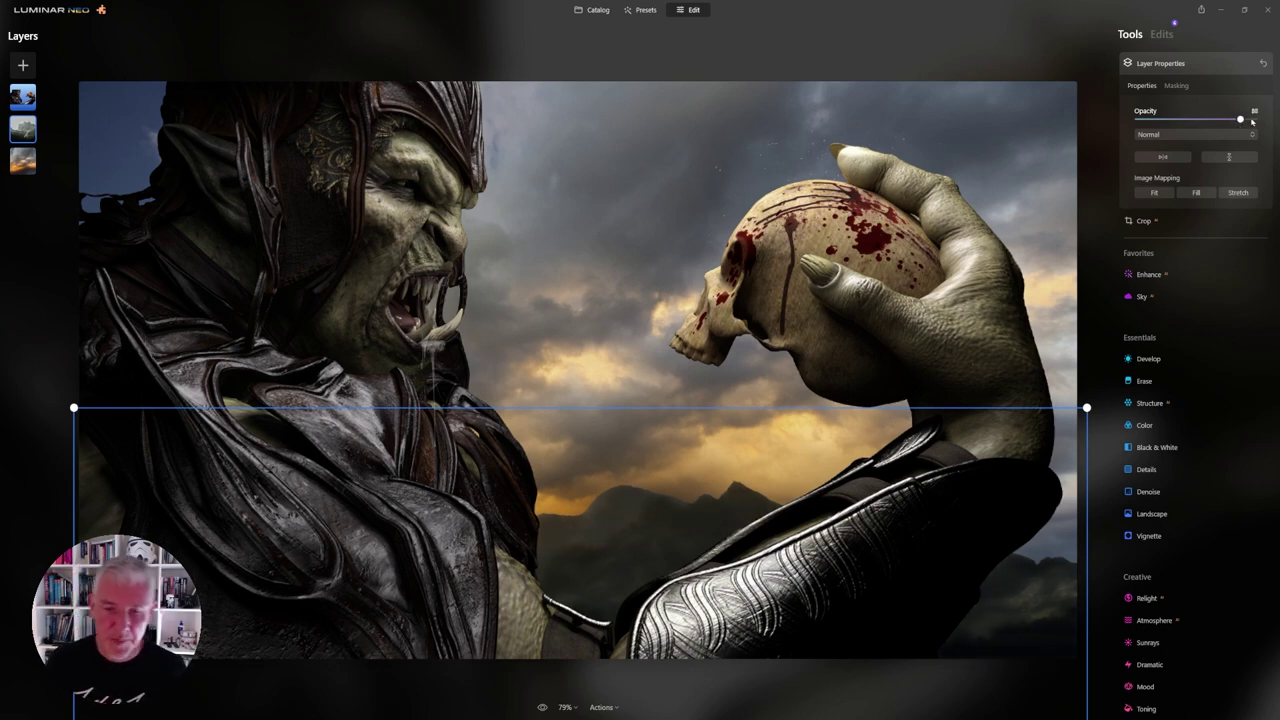
{"action": "left_click", "coordinate": [1157, 64]}
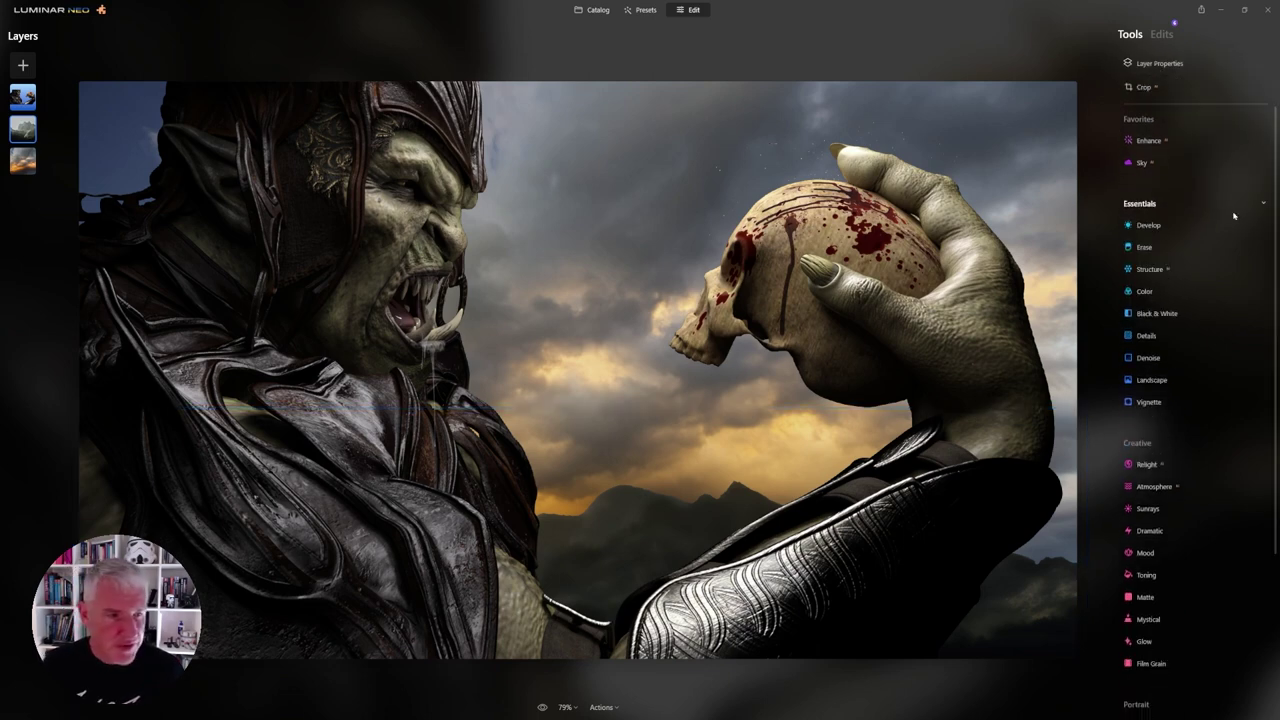
Soften the sky layer with Structure at -17 and Small, Medium and Large Details at -13, -24 and -25
{"action": "left_click", "coordinate": [341, 252]}
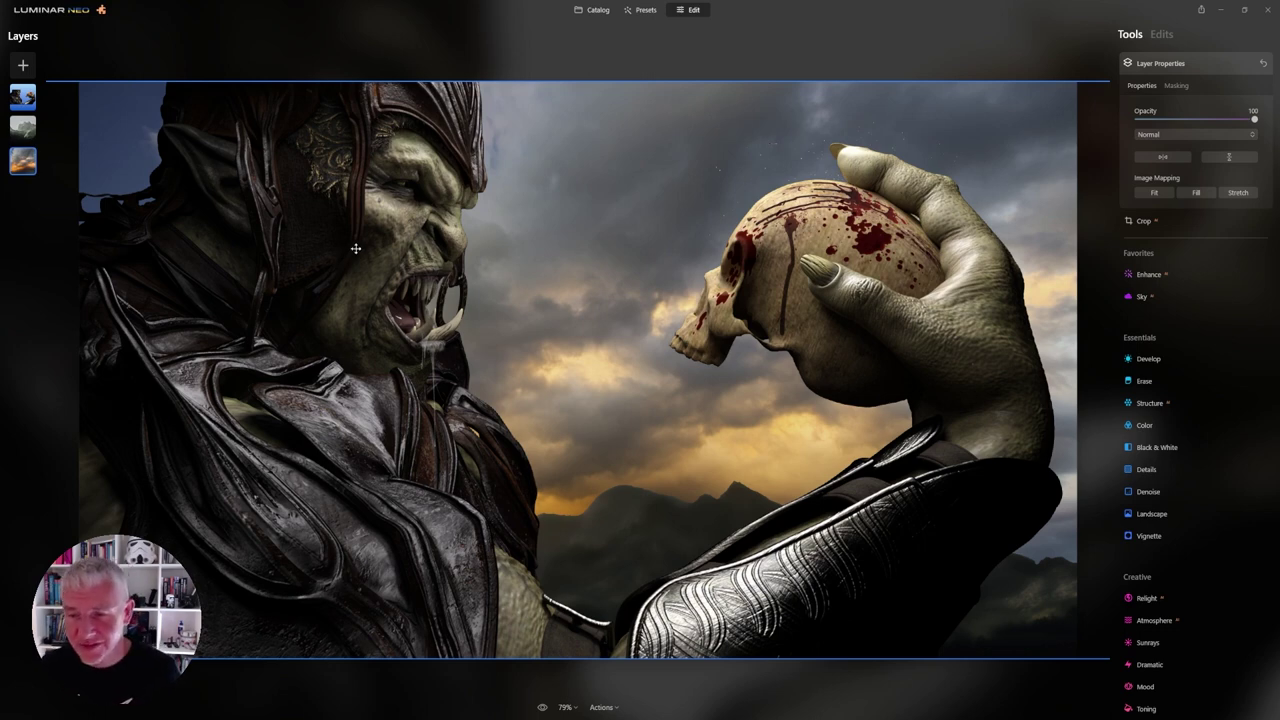
{"action": "left_click", "coordinate": [1149, 403]}
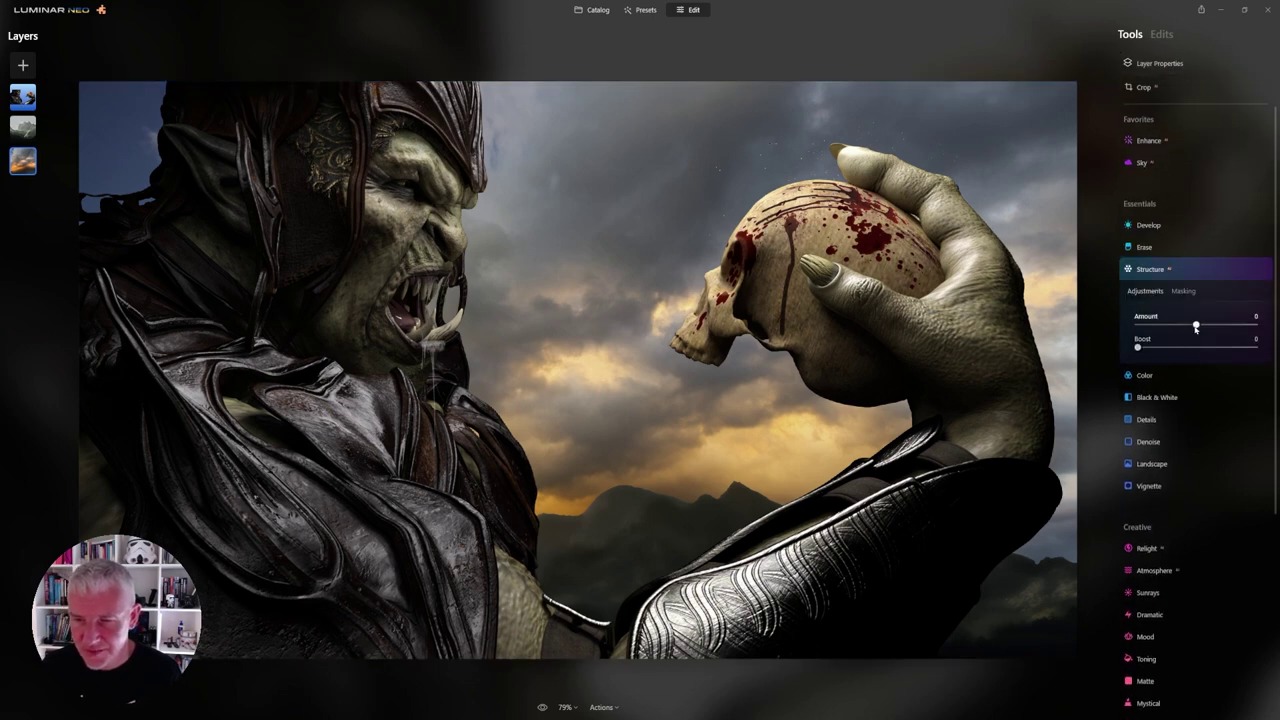
{"action": "mouse_move", "coordinate": [1195, 325]}
{"action": "left_mouse_down"}
{"action": "mouse_move", "coordinate": [1171, 327]}
{"action": "mouse_move", "coordinate": [1186, 327]}
{"action": "left_mouse_up"}
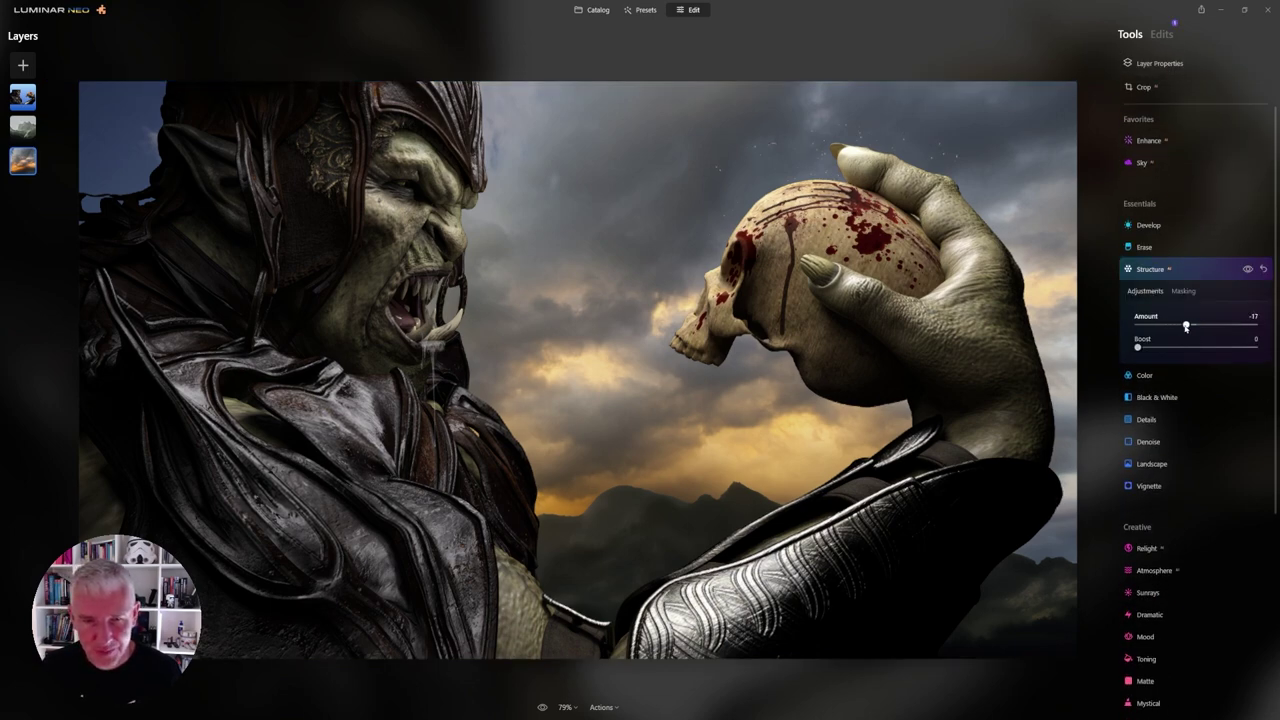
{"action": "left_click", "coordinate": [1158, 420]}
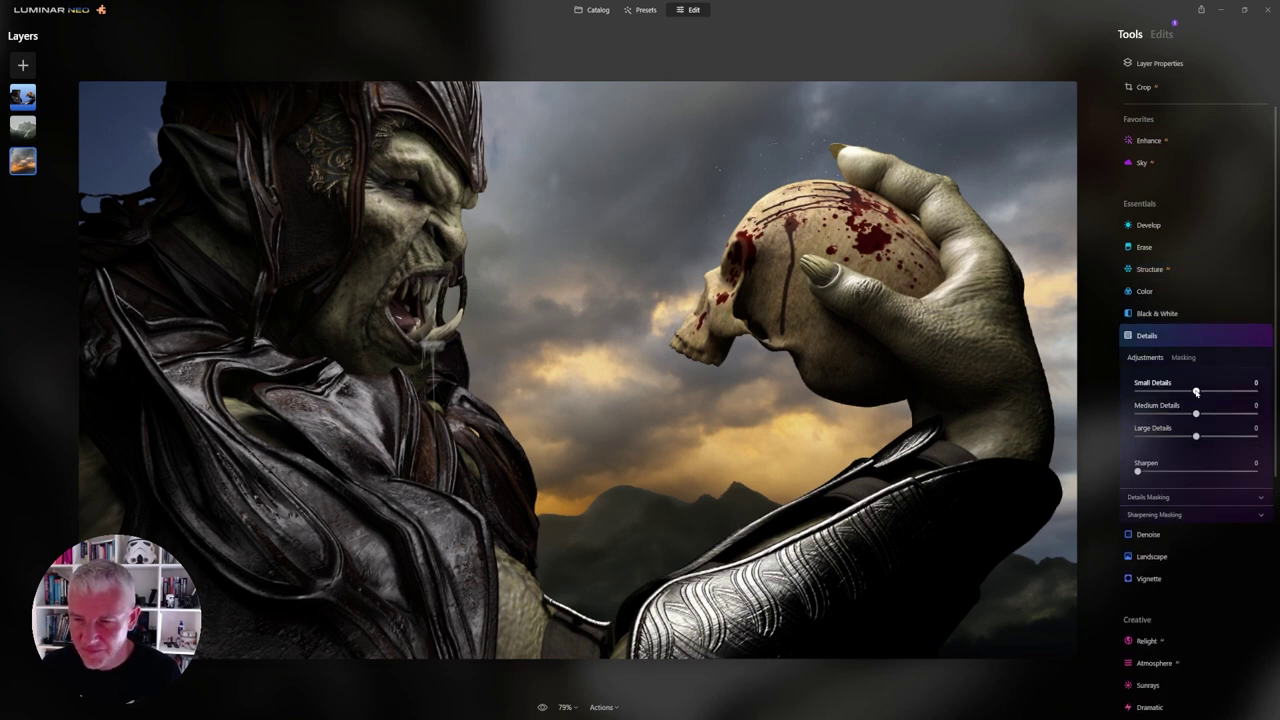
{"action": "left_click_drag", "start_coordinate": [1196, 391], "coordinate": [1182, 438]}
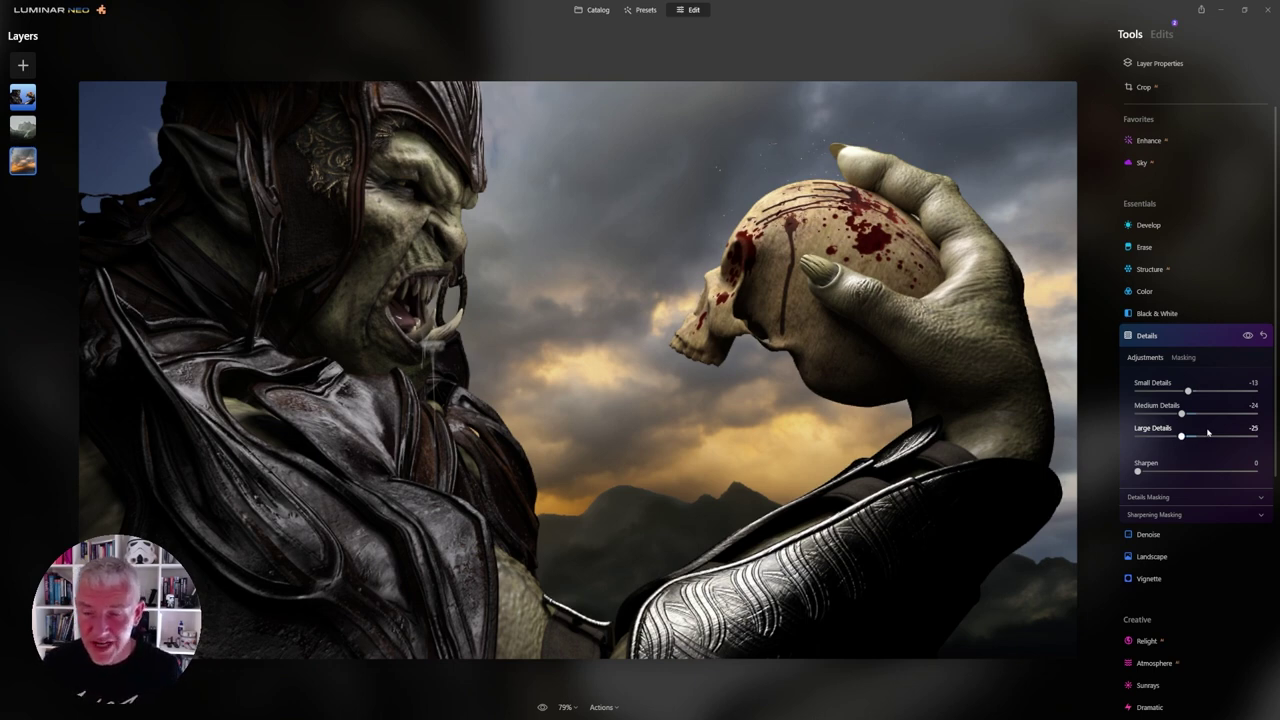
{"action": "left_click", "coordinate": [1155, 64]}
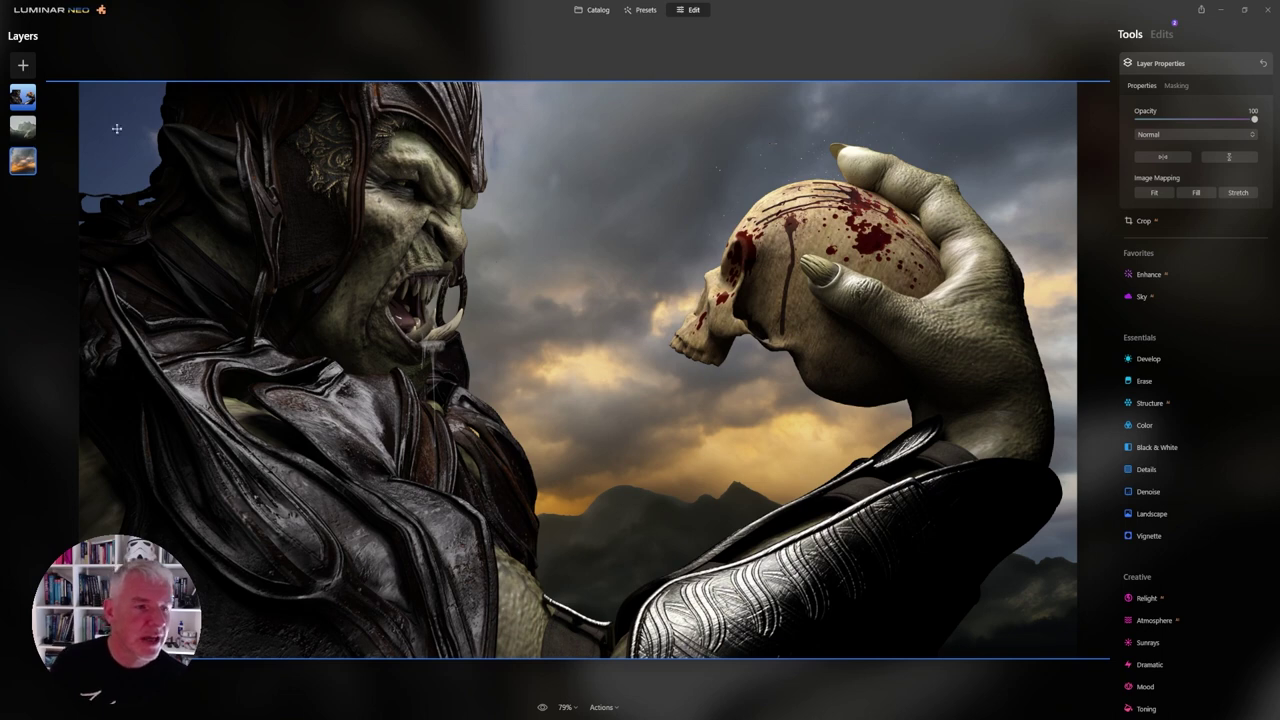
Add the smoke image from My Images as a new layer and move it down over the mountains and the orc's forearm
{"action": "left_click", "coordinate": [24, 66]}
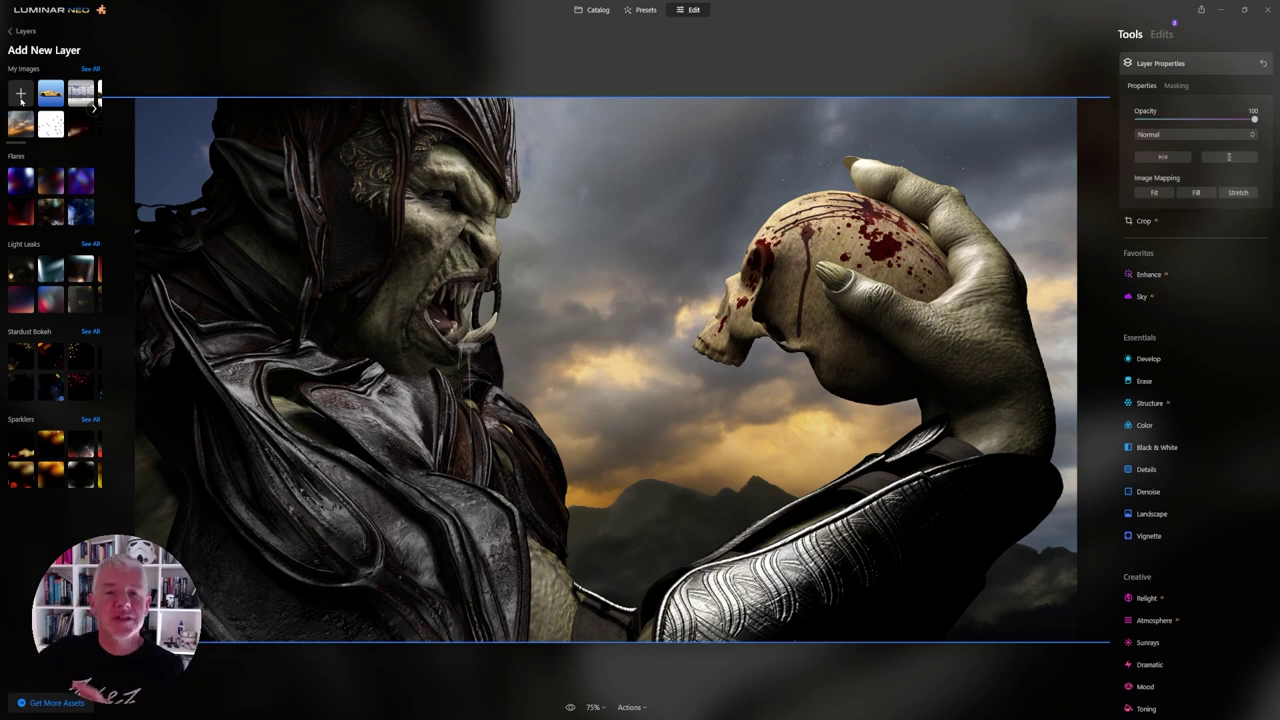
{"action": "left_click", "coordinate": [90, 69]}
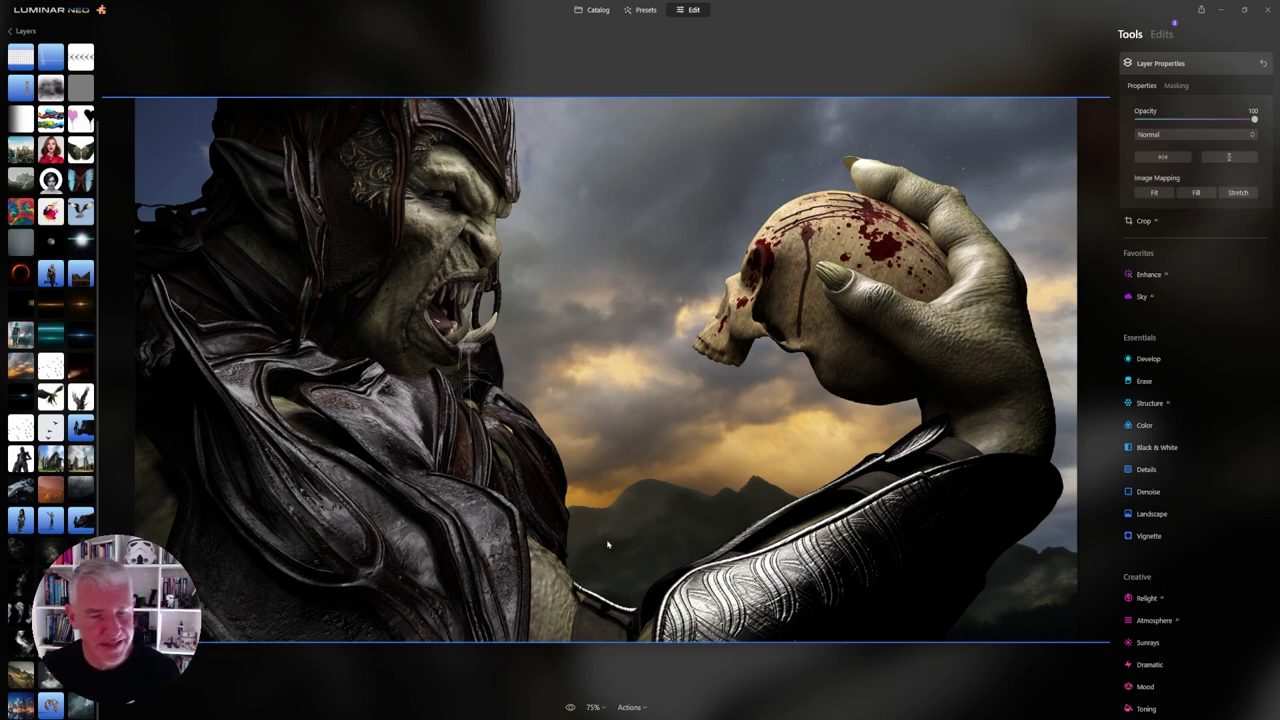
{"action": "left_click", "coordinate": [50, 87]}
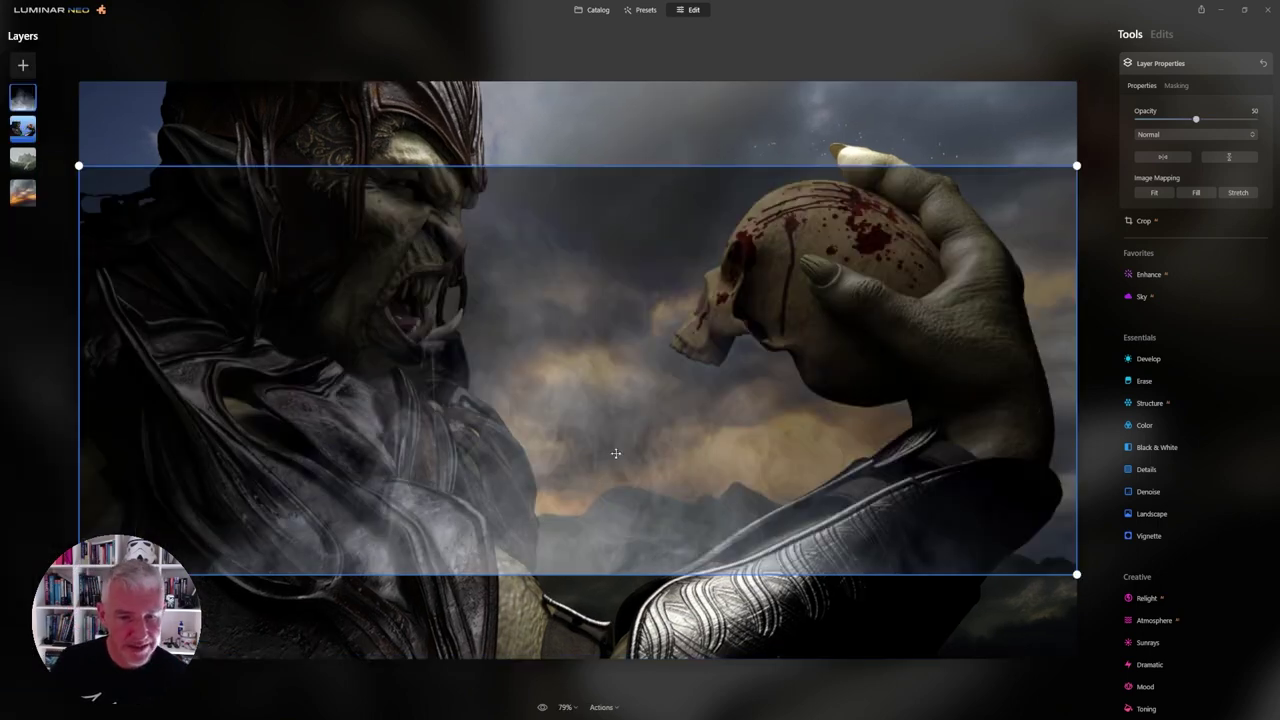
{"action": "left_click_drag", "start_coordinate": [620, 442], "coordinate": [611, 535]}
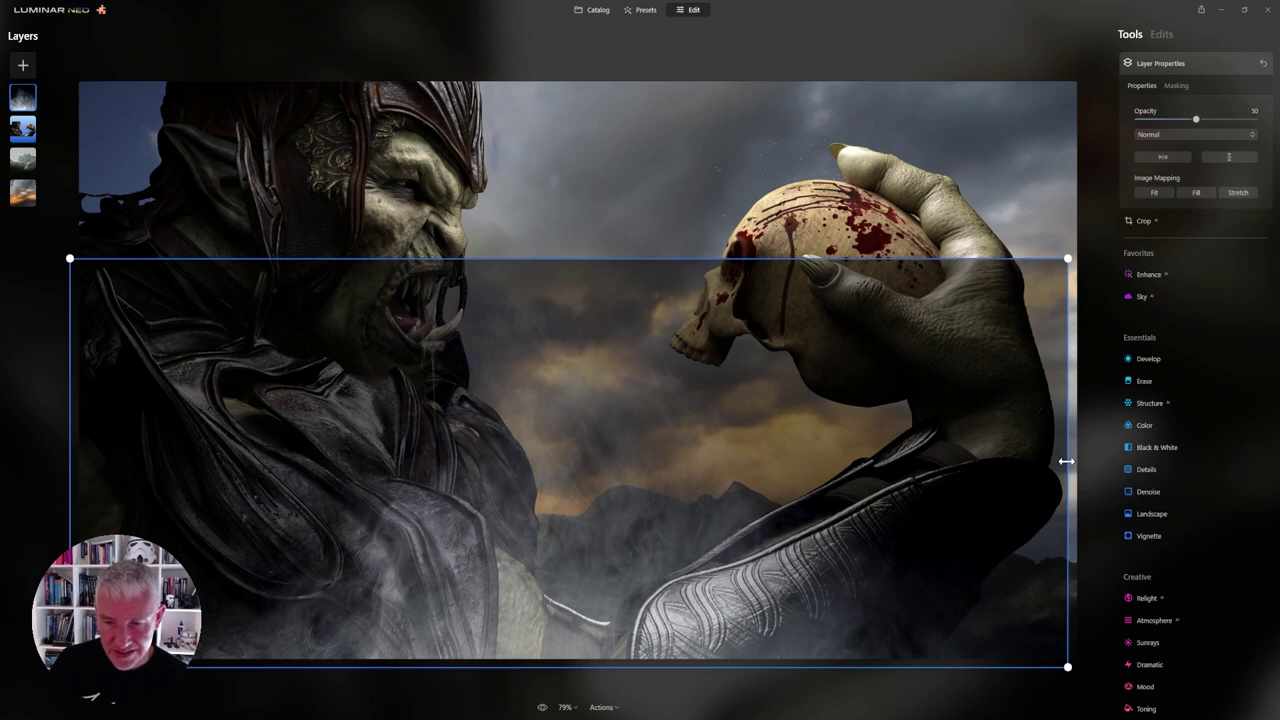
Stretch the smoke layer past both side edges of the picture and upward to the level of the orc's brow
{"action": "left_click_drag", "start_coordinate": [1068, 462], "coordinate": [1110, 463]}
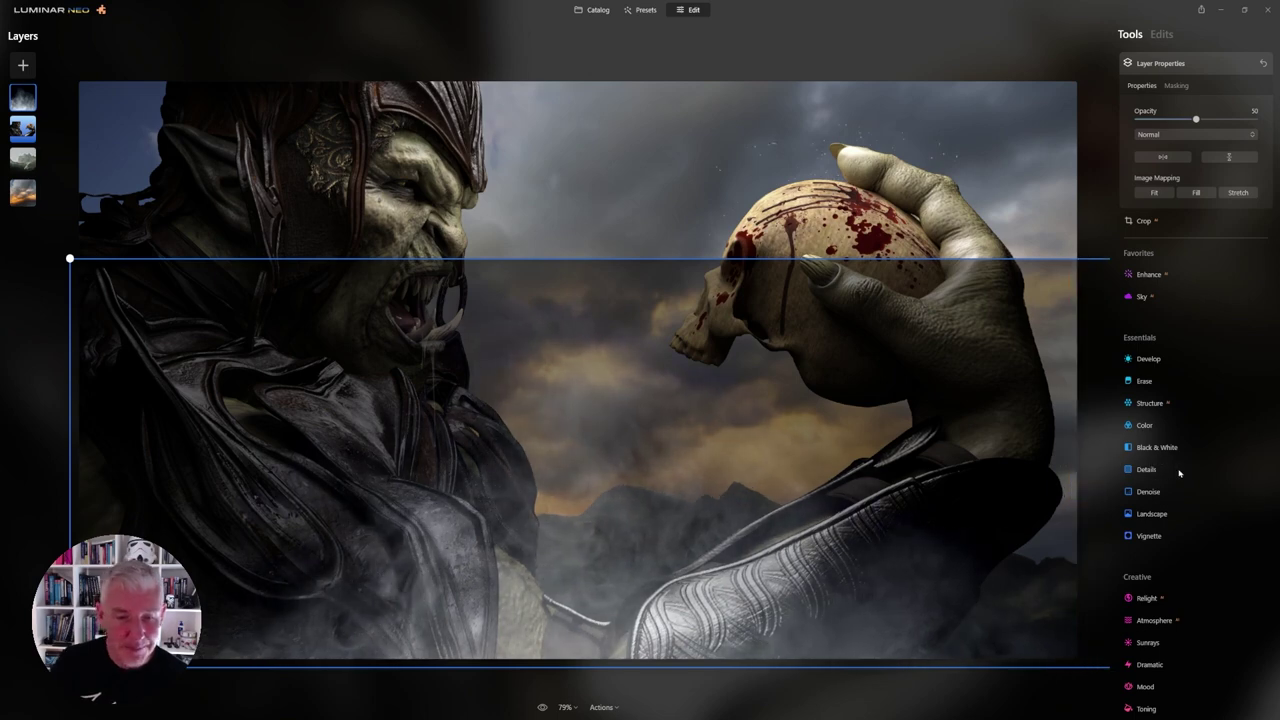
{"action": "left_click_drag", "start_coordinate": [70, 456], "coordinate": [41, 456]}
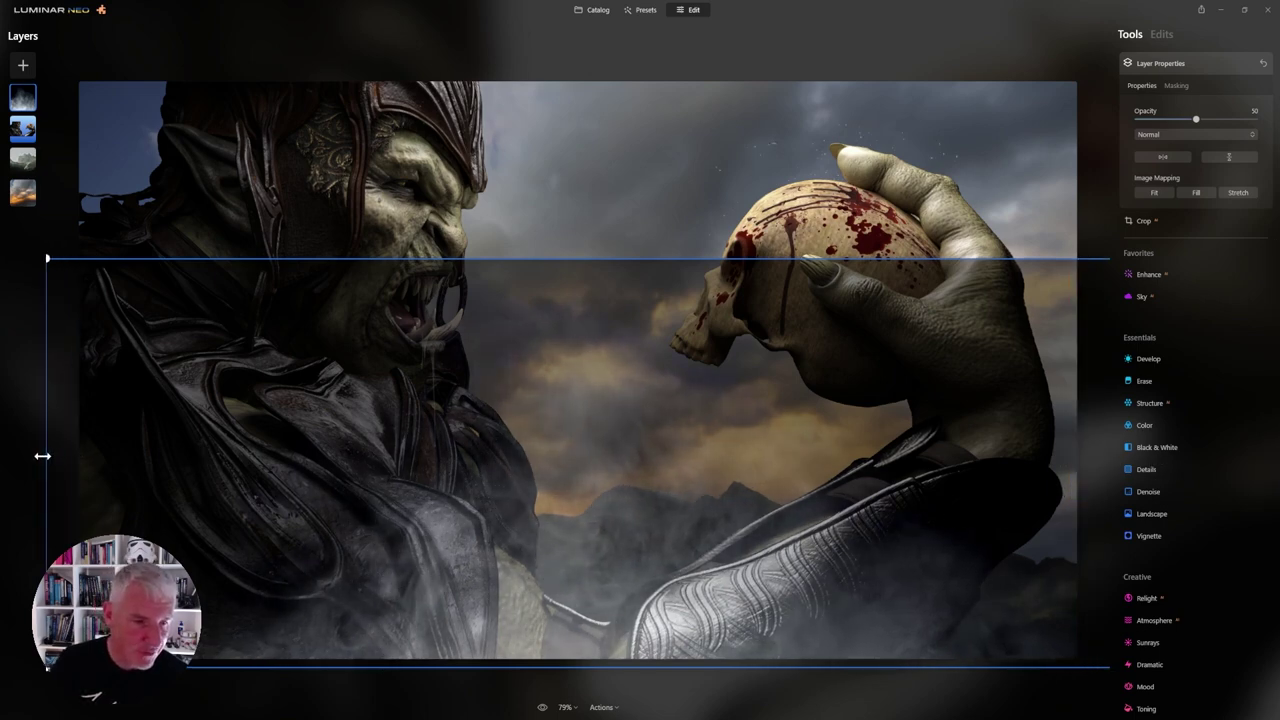
{"action": "left_click_drag", "start_coordinate": [597, 260], "coordinate": [605, 168]}
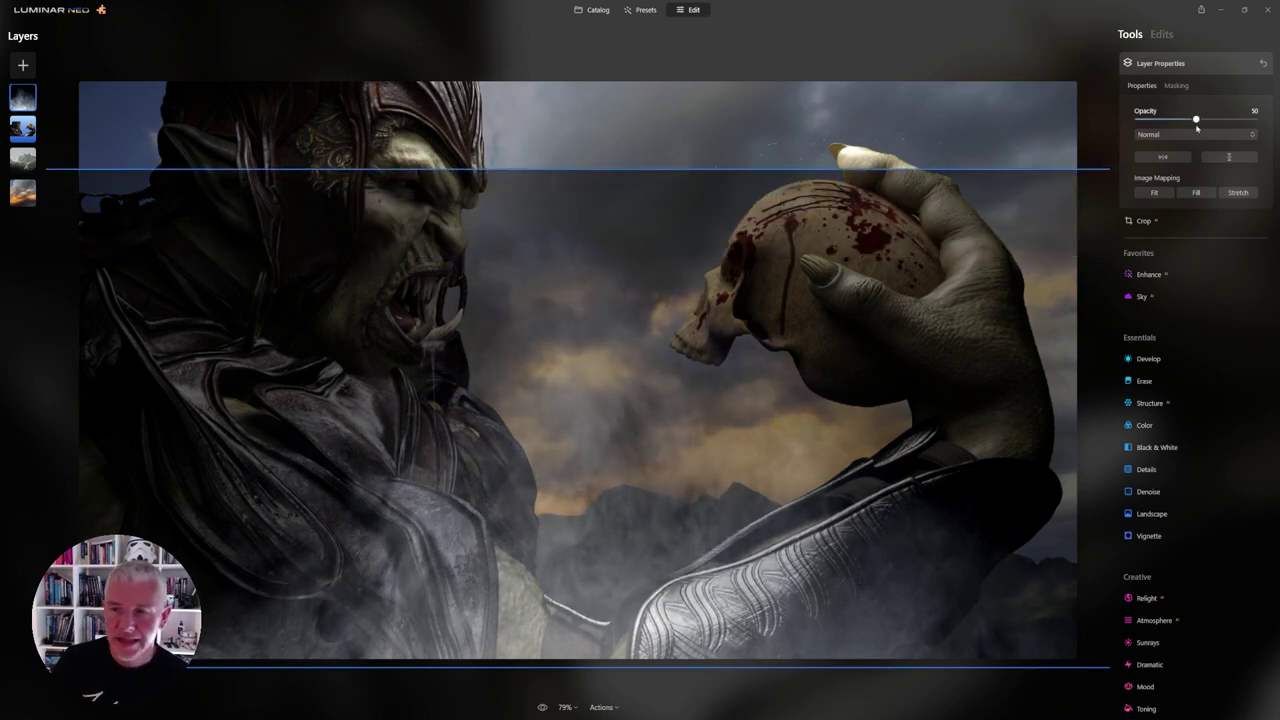
Raise the smoke layer's opacity to 77 and set its blend mode to Screen
{"action": "left_click_drag", "start_coordinate": [1196, 119], "coordinate": [1228, 120]}
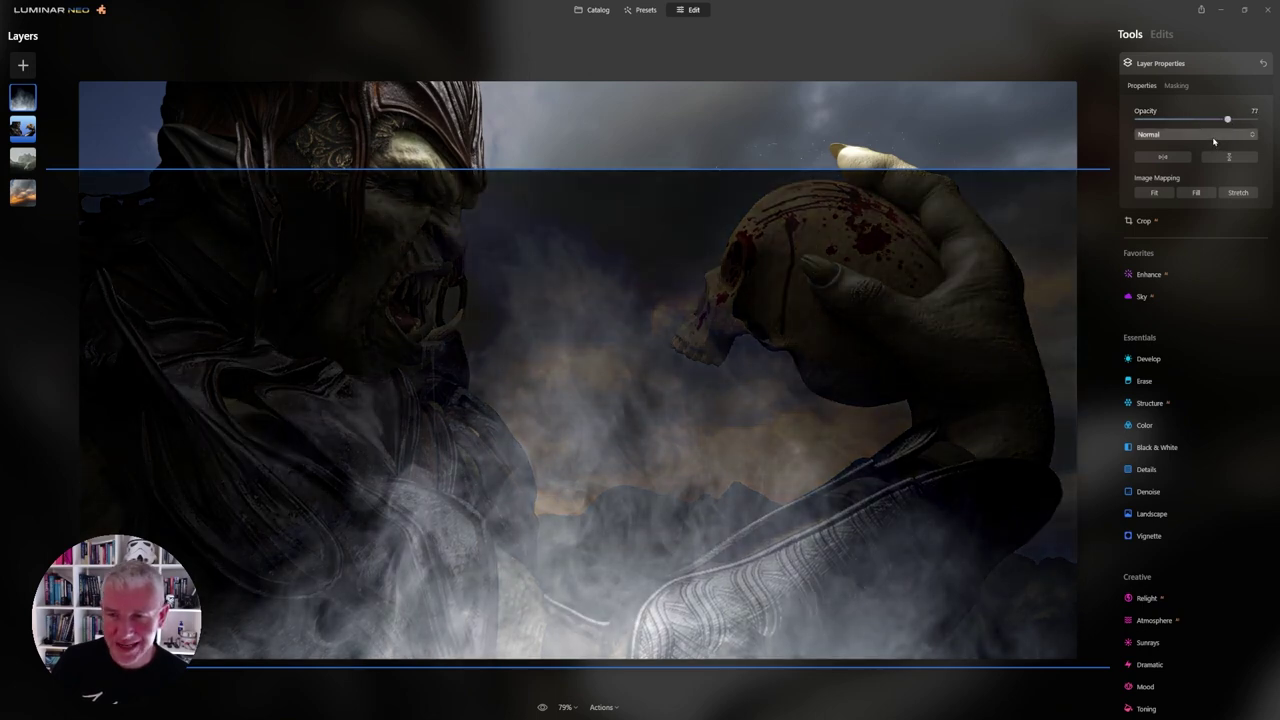
{"action": "left_click", "coordinate": [1214, 136]}
{"action": "left_click", "coordinate": [1157, 236]}
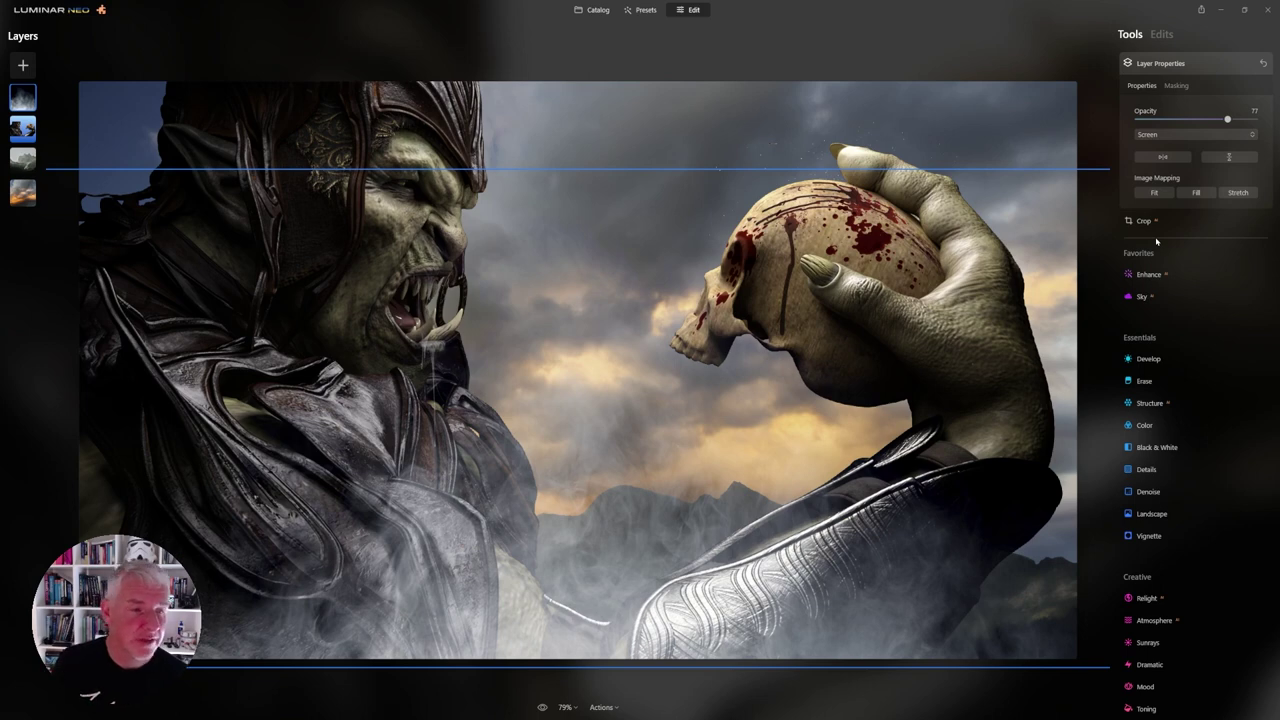
Place the smoke layer beneath the orc layer and reduce its opacity to 50
{"action": "left_click_drag", "start_coordinate": [24, 100], "coordinate": [23, 130]}
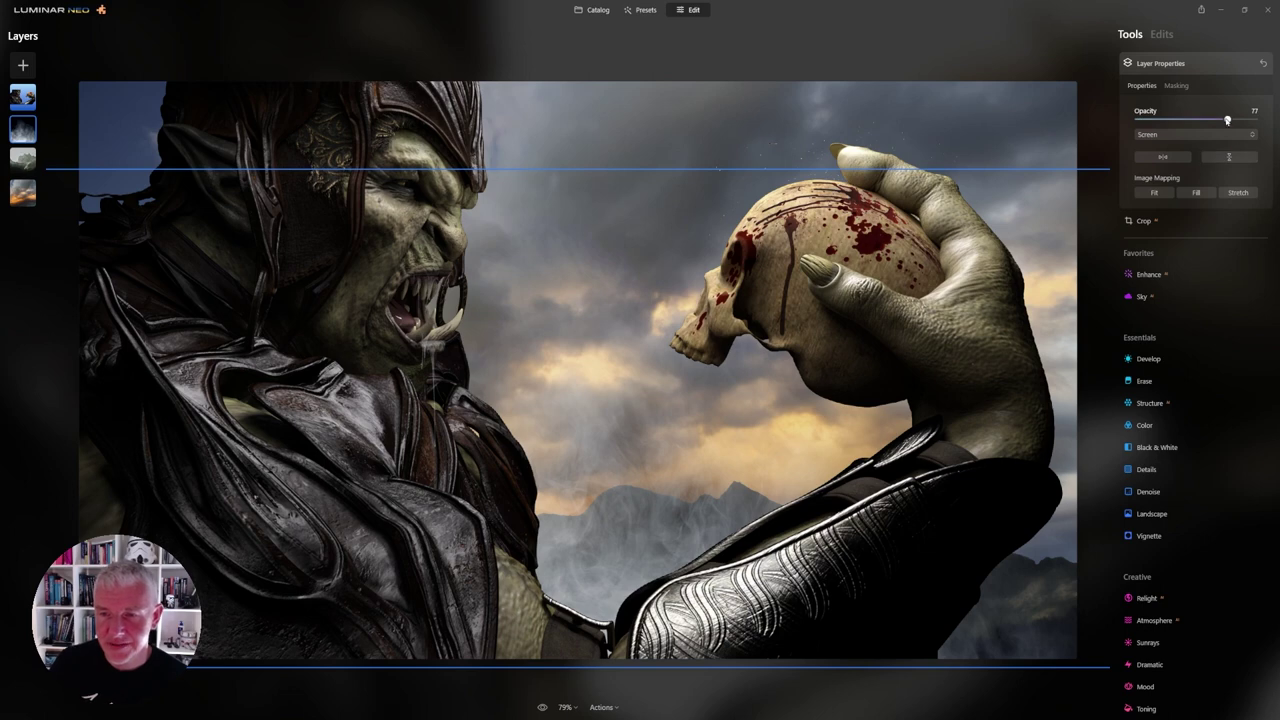
{"action": "left_click_drag", "start_coordinate": [1228, 119], "coordinate": [1195, 120]}
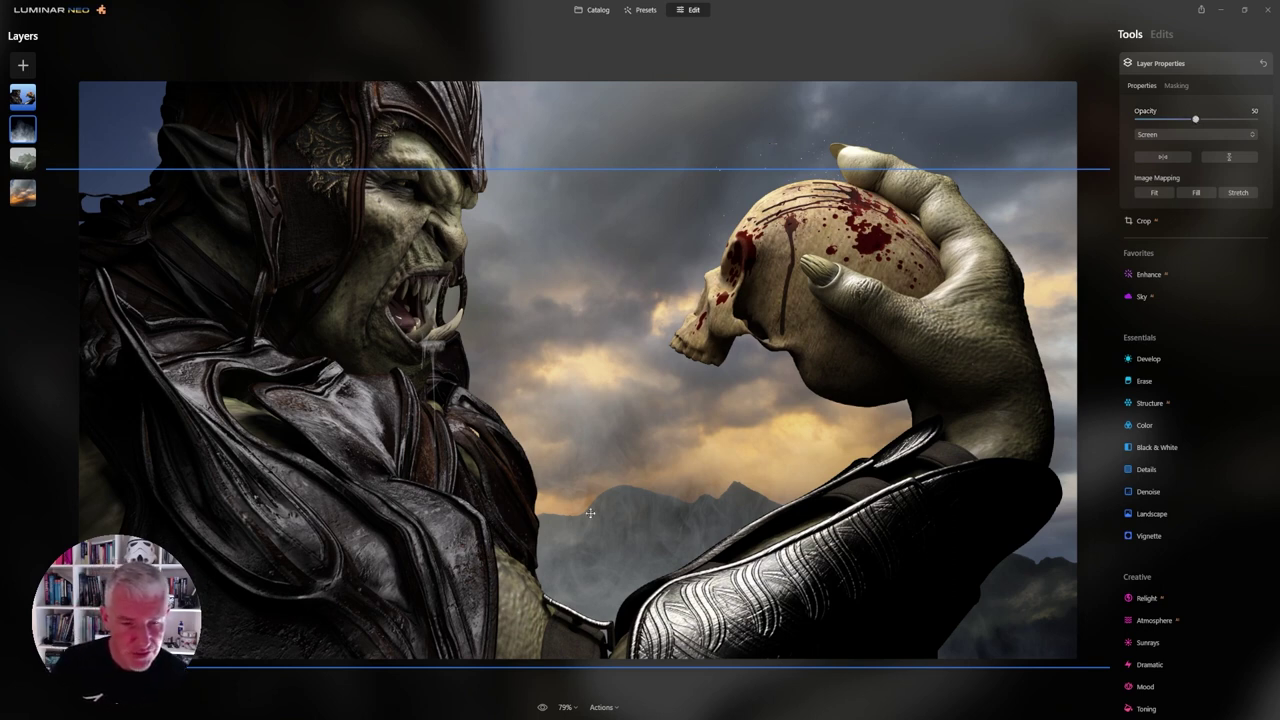
Add the birds image from My Images as a new layer, scaled down over the sky between the orc's face and the skull
{"action": "left_click", "coordinate": [22, 65]}
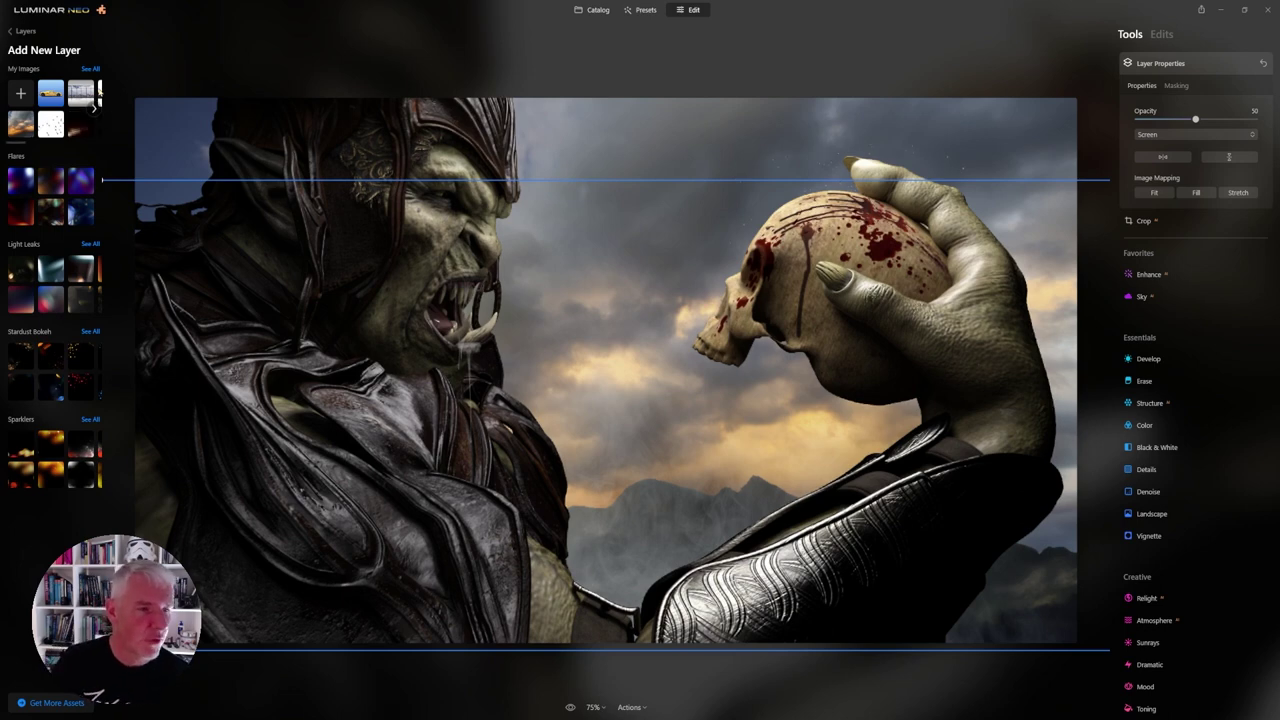
{"action": "left_click", "coordinate": [90, 69]}
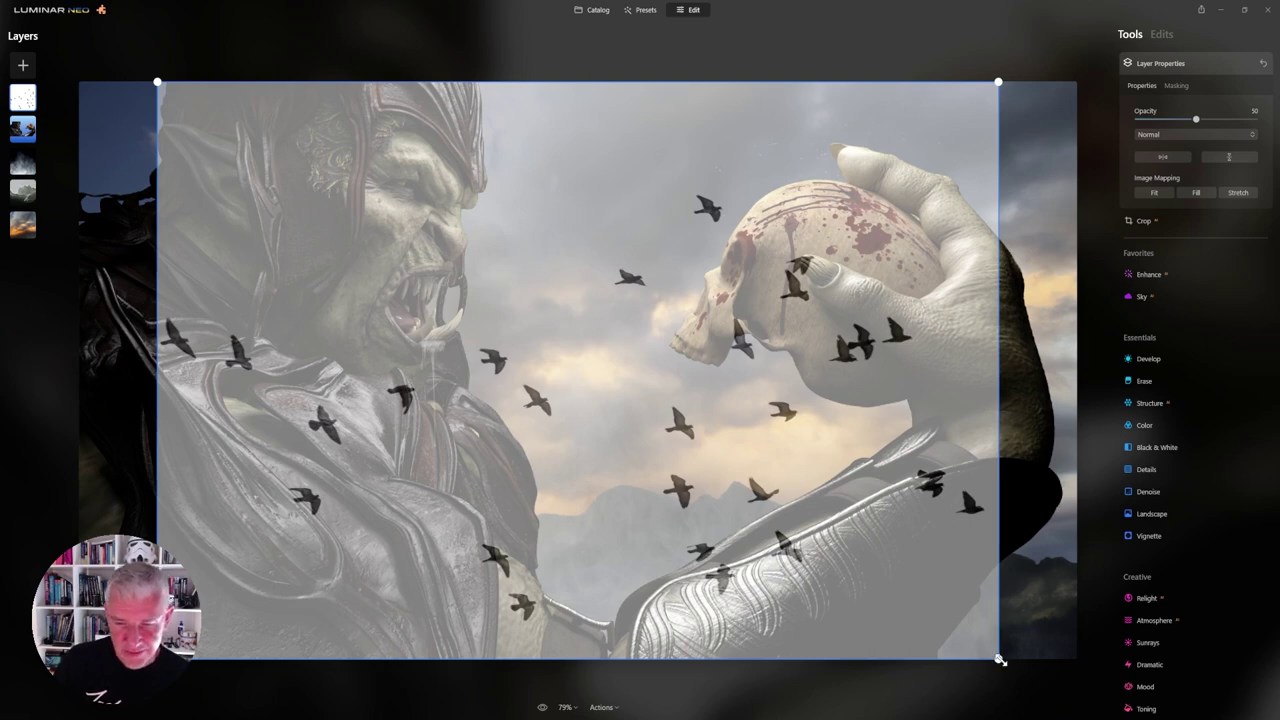
{"action": "left_click_drag", "start_coordinate": [1000, 660], "coordinate": [503, 378]}
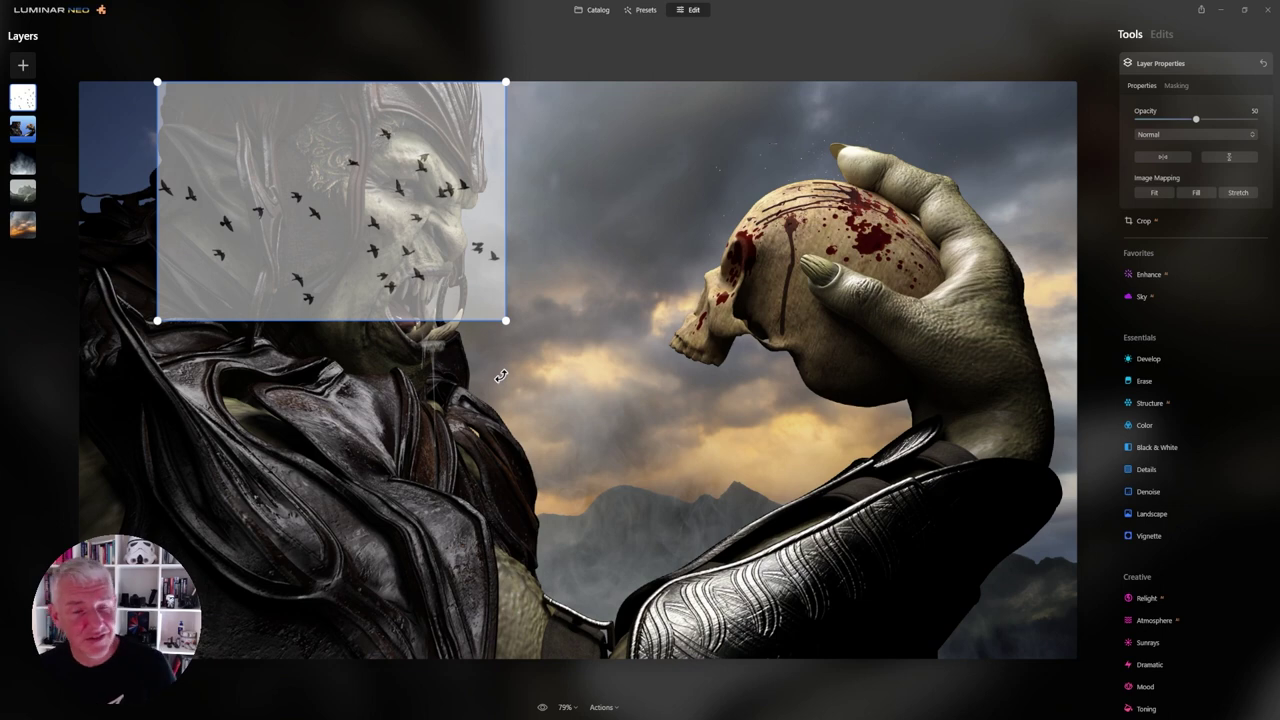
{"action": "left_click_drag", "start_coordinate": [375, 242], "coordinate": [695, 261]}
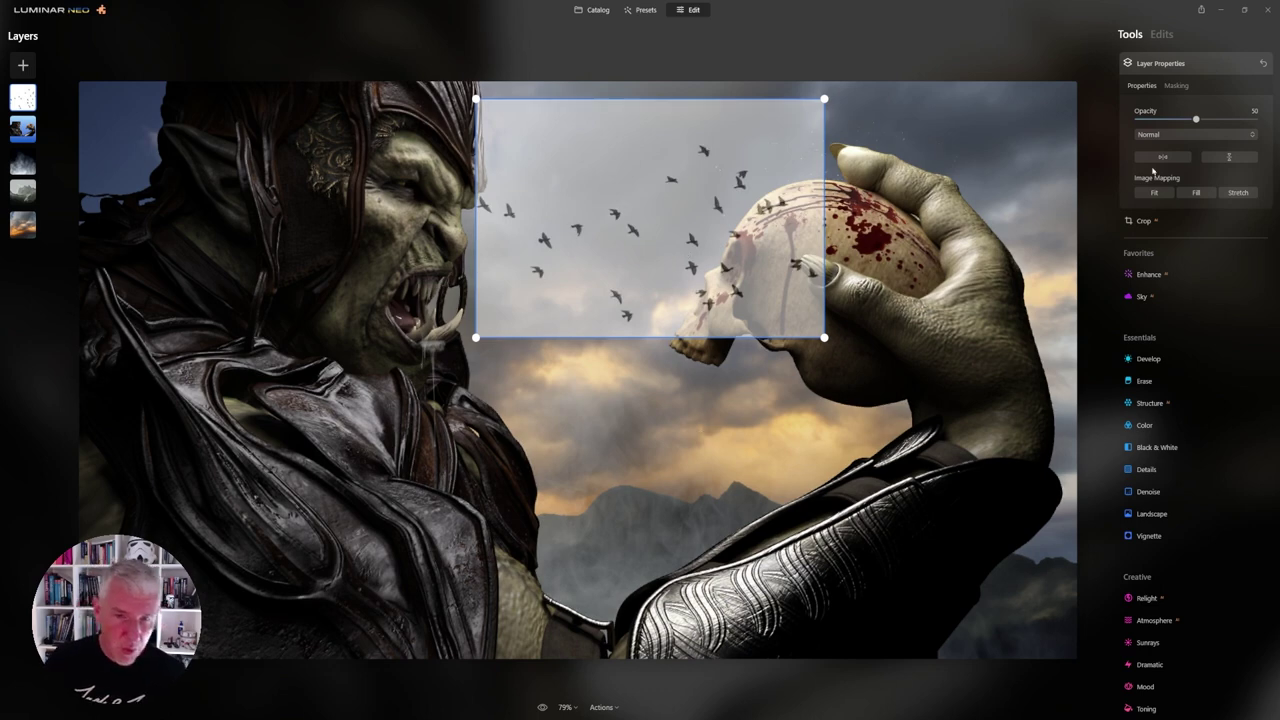
Set the birds layer to 100 opacity with the Multiply blend mode
{"action": "left_click_drag", "start_coordinate": [1197, 118], "coordinate": [1256, 118]}
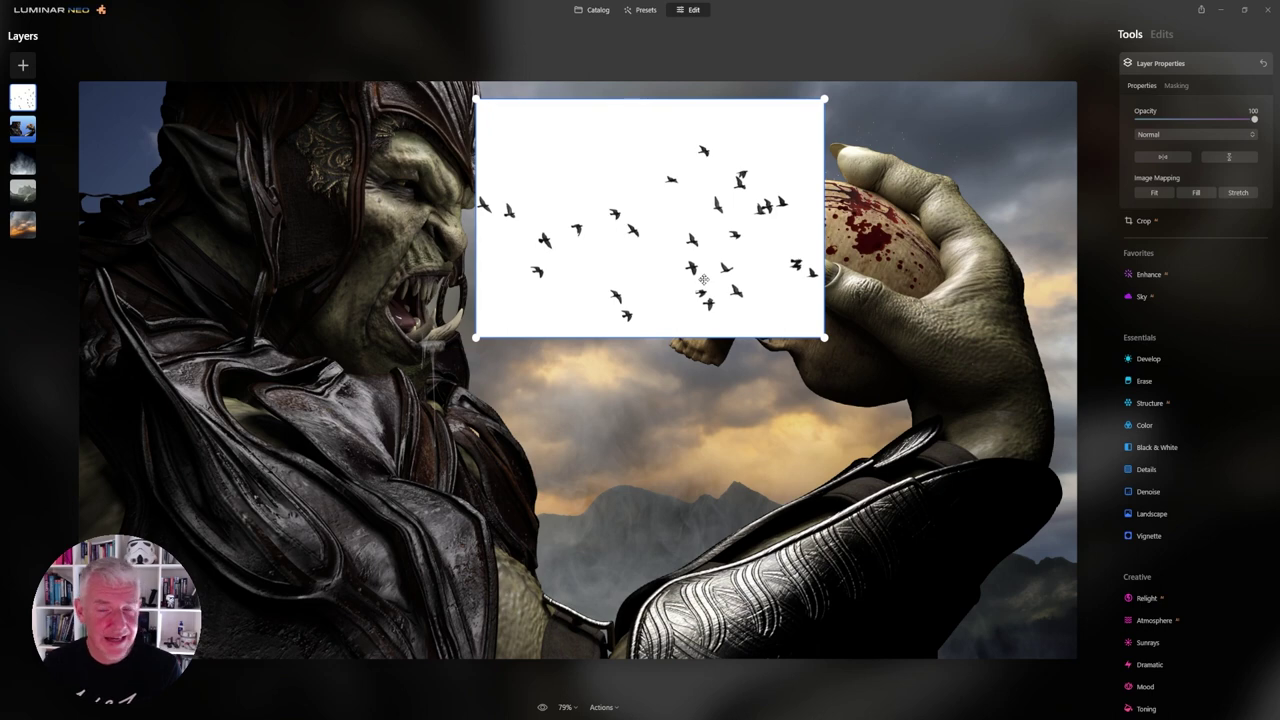
{"action": "left_click", "coordinate": [1170, 134]}
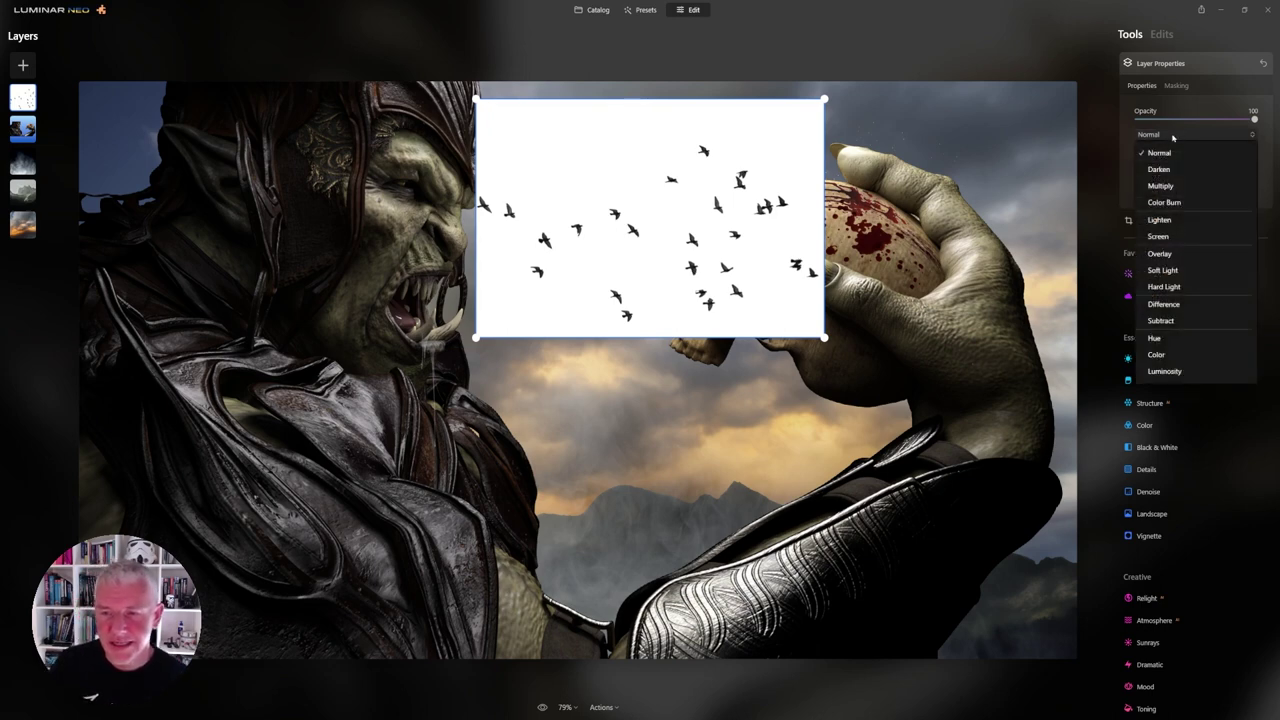
{"action": "left_click", "coordinate": [1161, 186]}
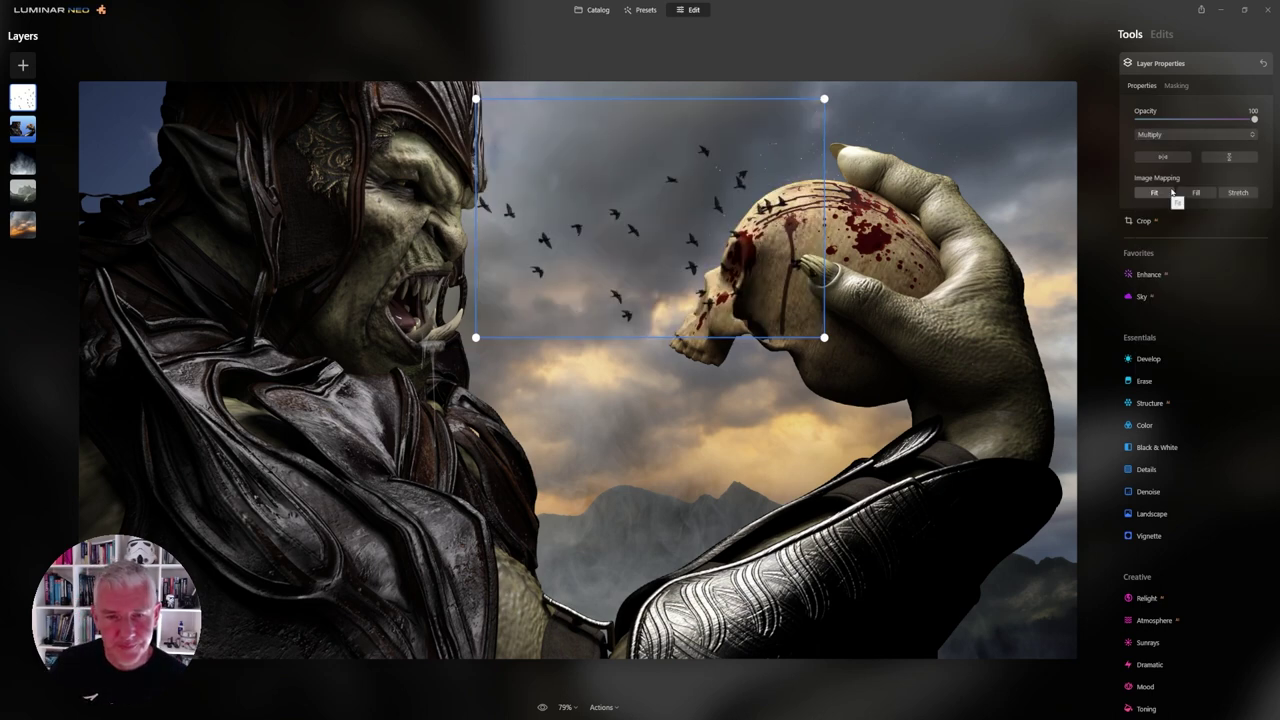
Try the Screen and Darken blend modes on the birds layer and return it to Multiply
{"action": "left_click", "coordinate": [1180, 134]}
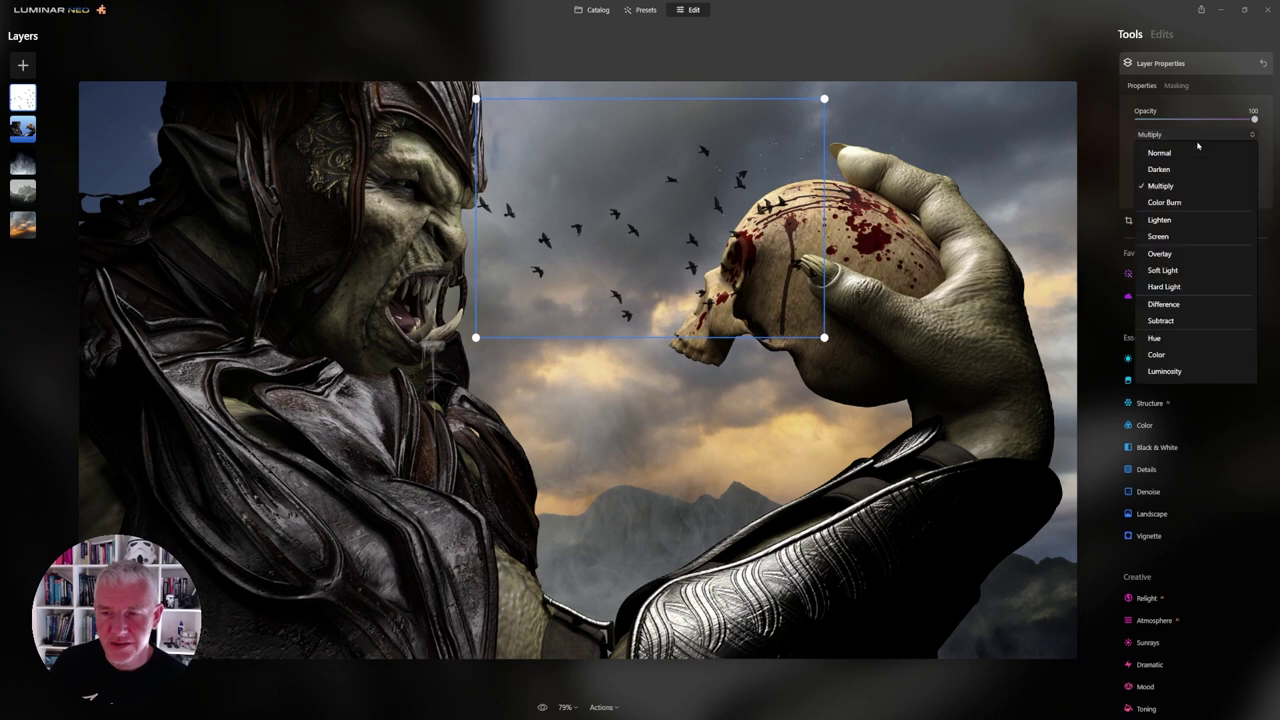
{"action": "left_click", "coordinate": [1159, 236]}
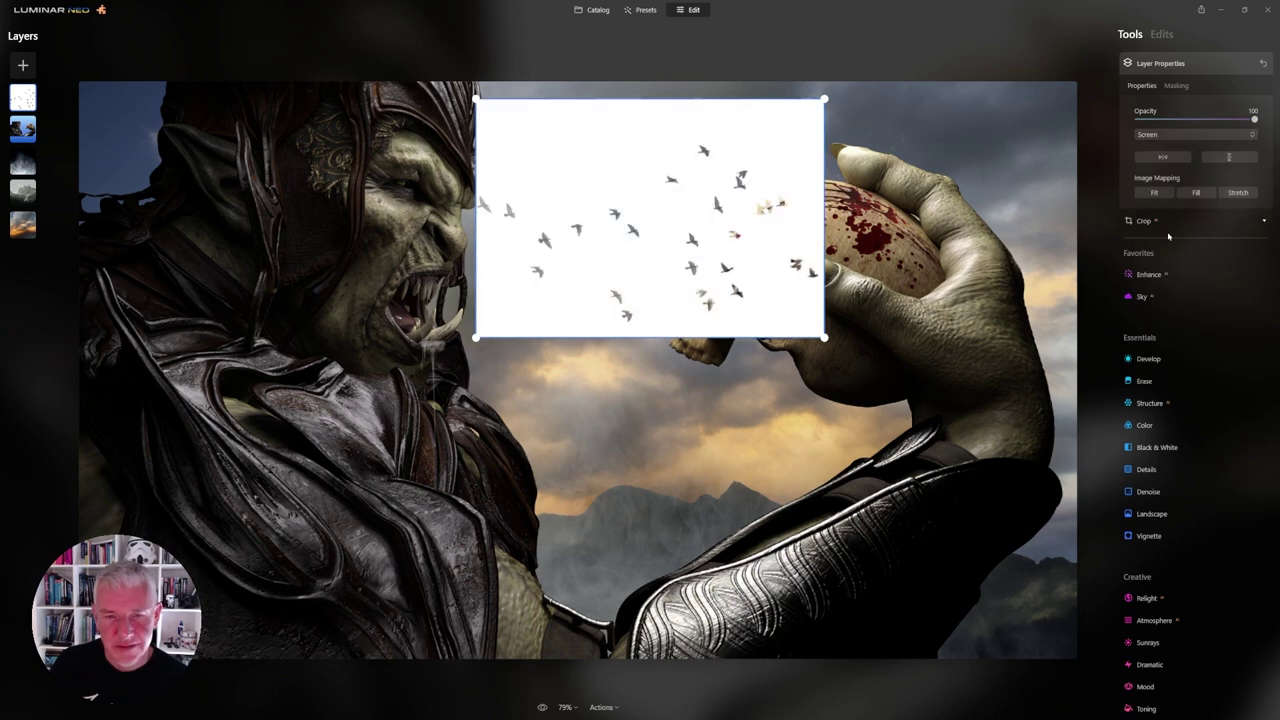
{"action": "left_click", "coordinate": [1200, 134]}
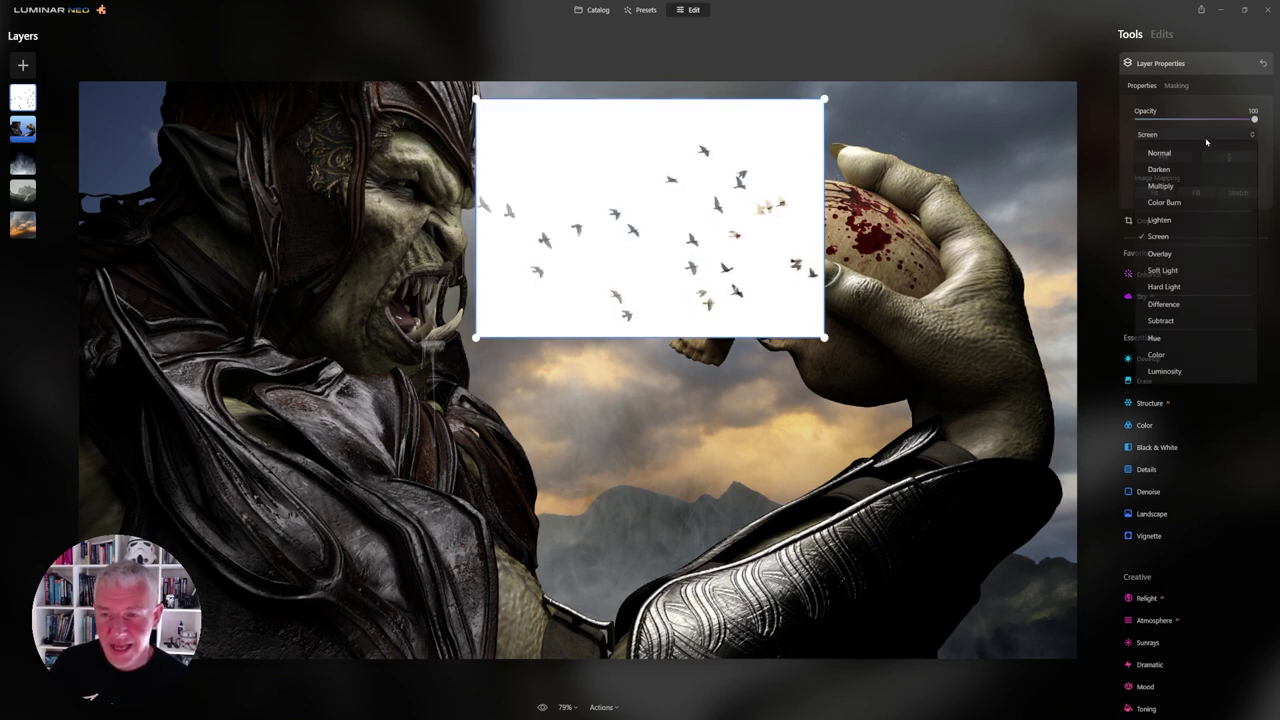
{"action": "left_click", "coordinate": [1162, 169]}
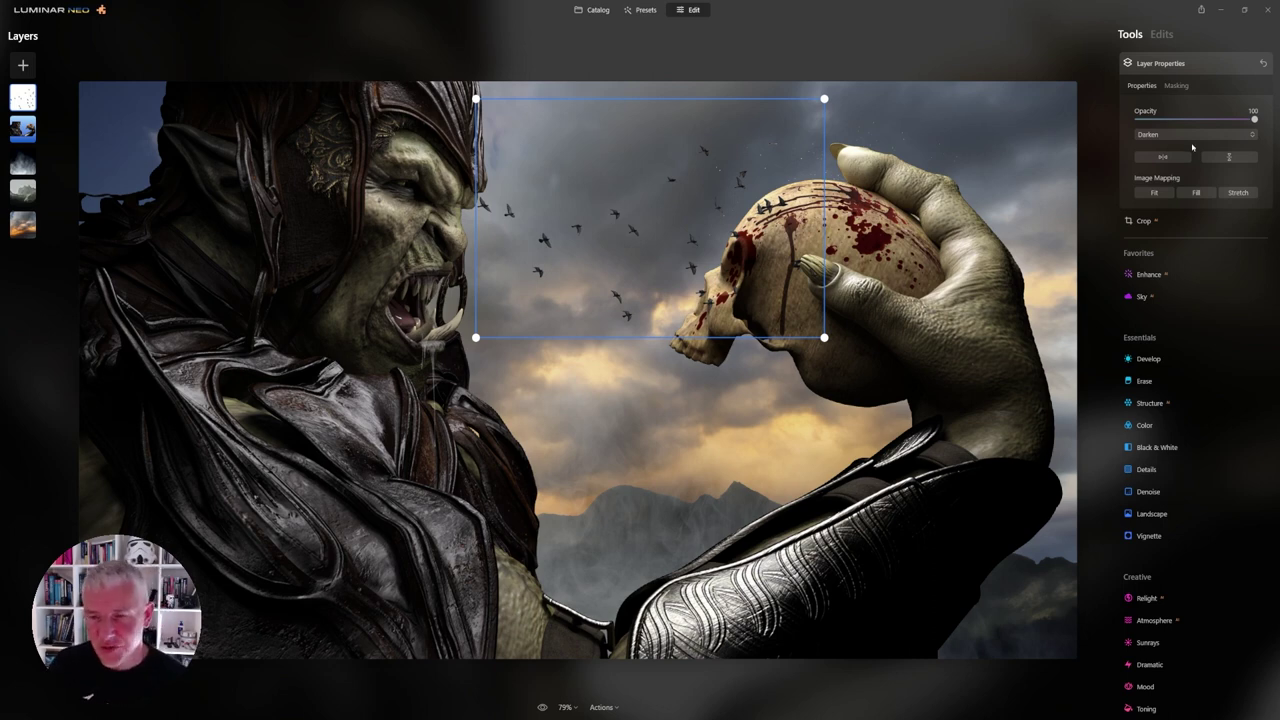
{"action": "left_click", "coordinate": [1190, 134]}
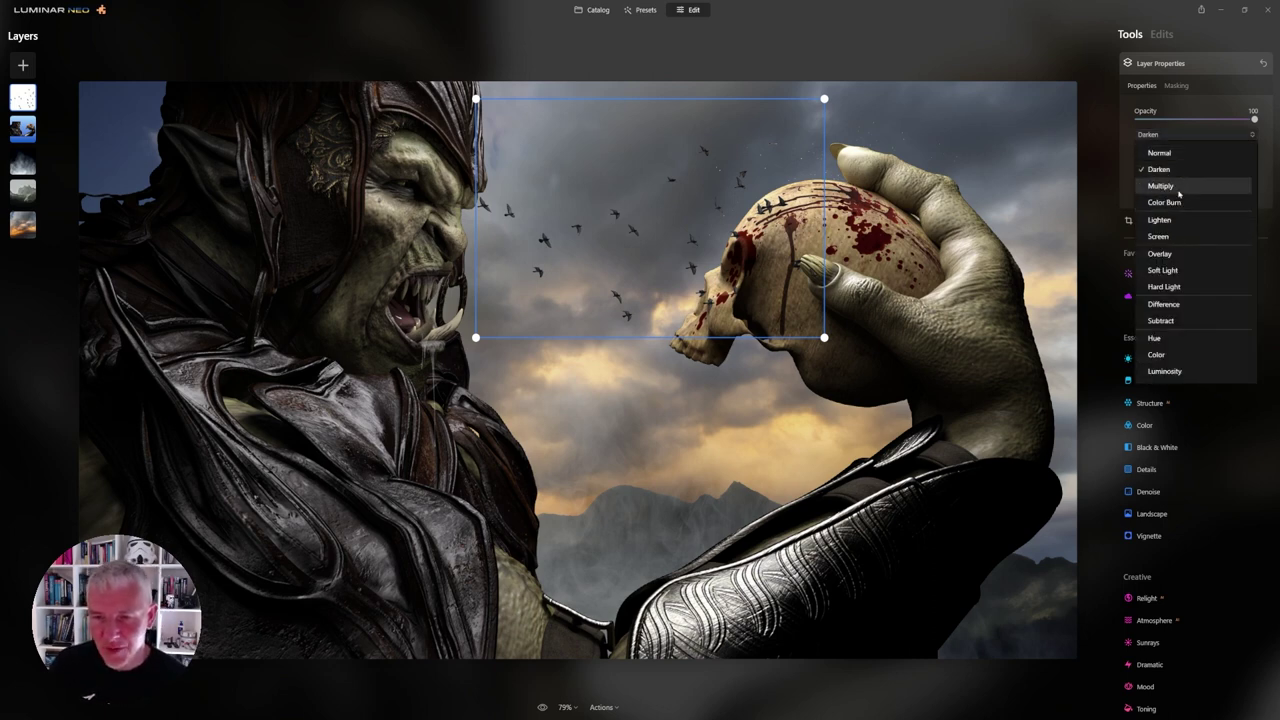
{"action": "left_click", "coordinate": [1160, 186]}
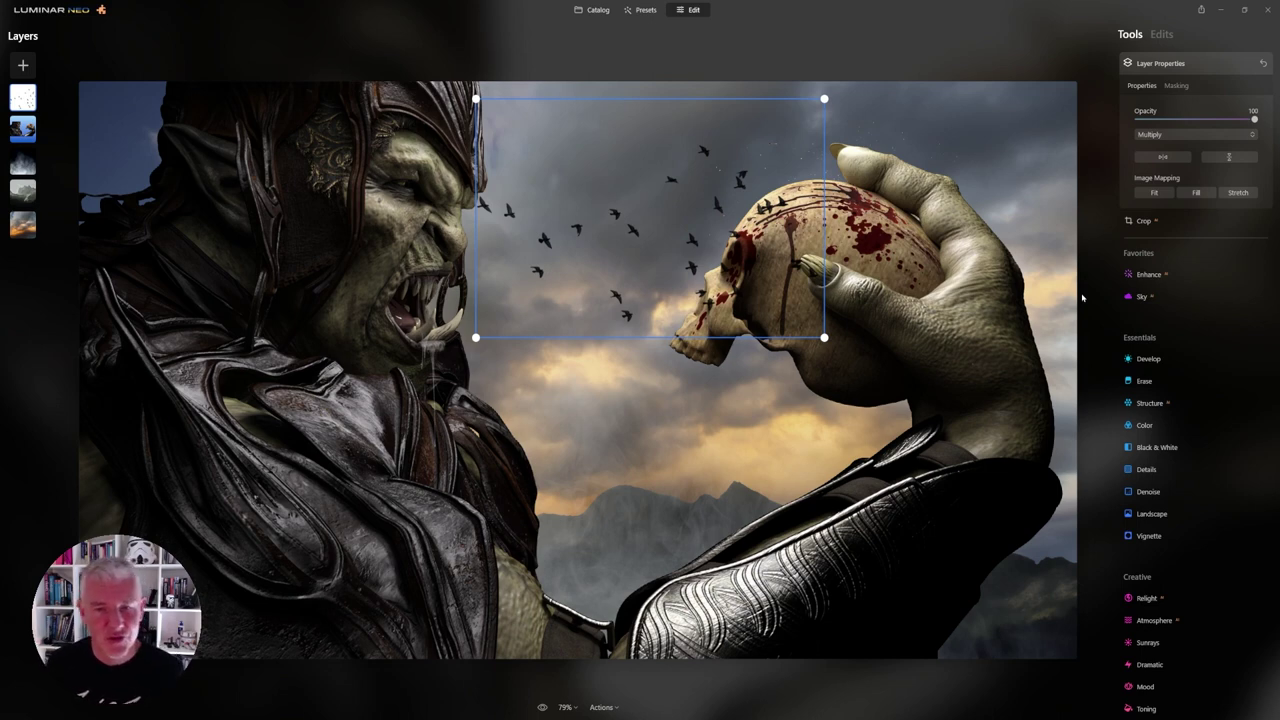
Place the birds layer beneath the orc and smoke layers and shift it slightly toward the skull
{"action": "left_click_drag", "start_coordinate": [28, 100], "coordinate": [23, 168]}
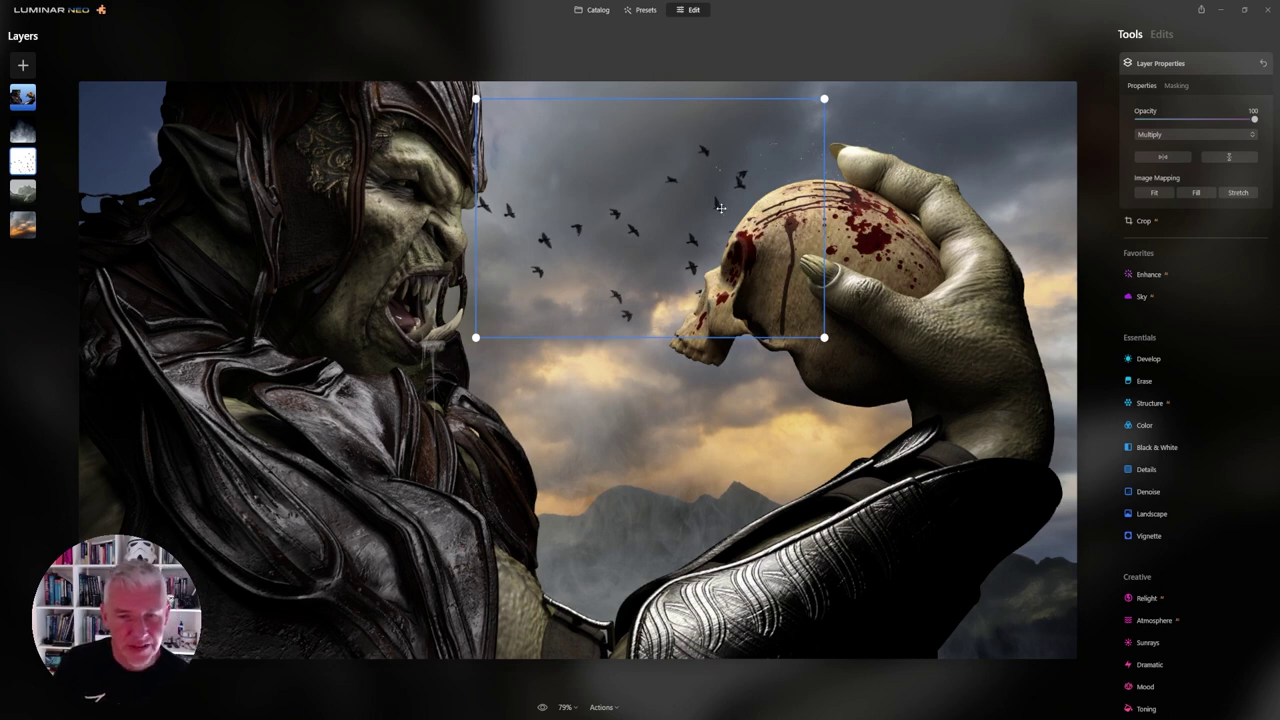
{"action": "left_click_drag", "start_coordinate": [736, 213], "coordinate": [715, 228]}
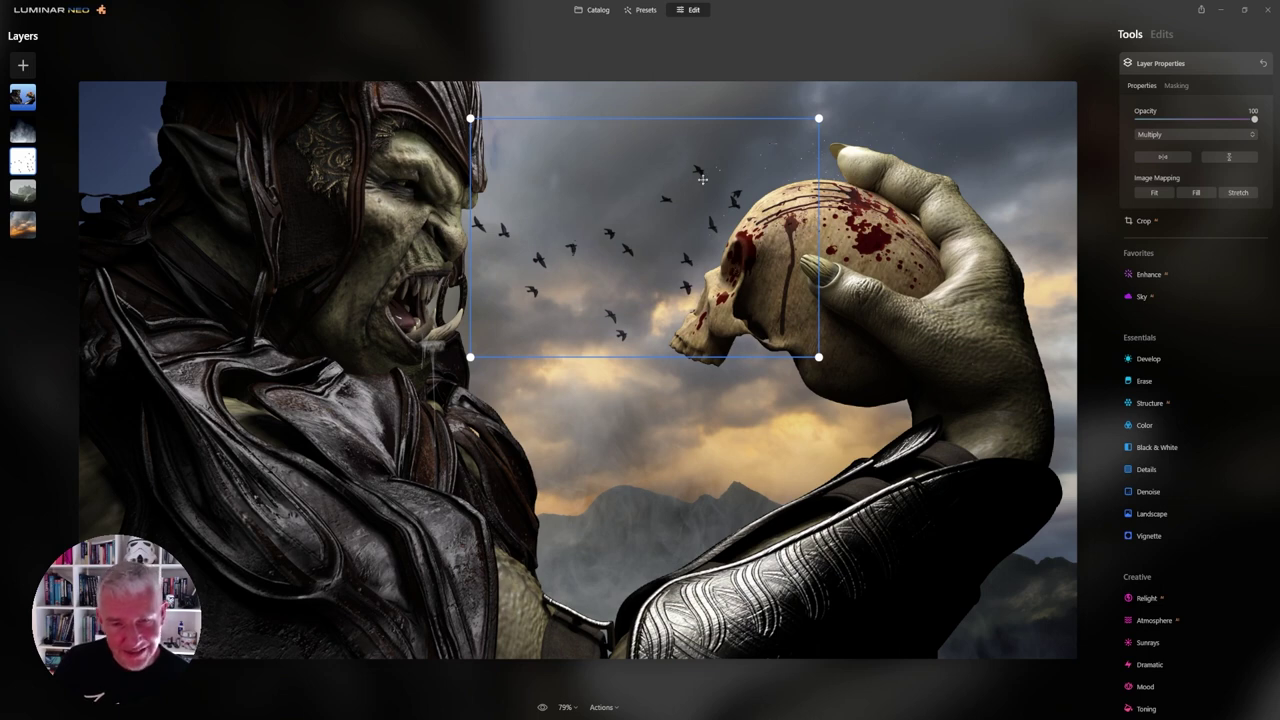
{"action": "left_click_drag", "start_coordinate": [695, 208], "coordinate": [720, 191]}
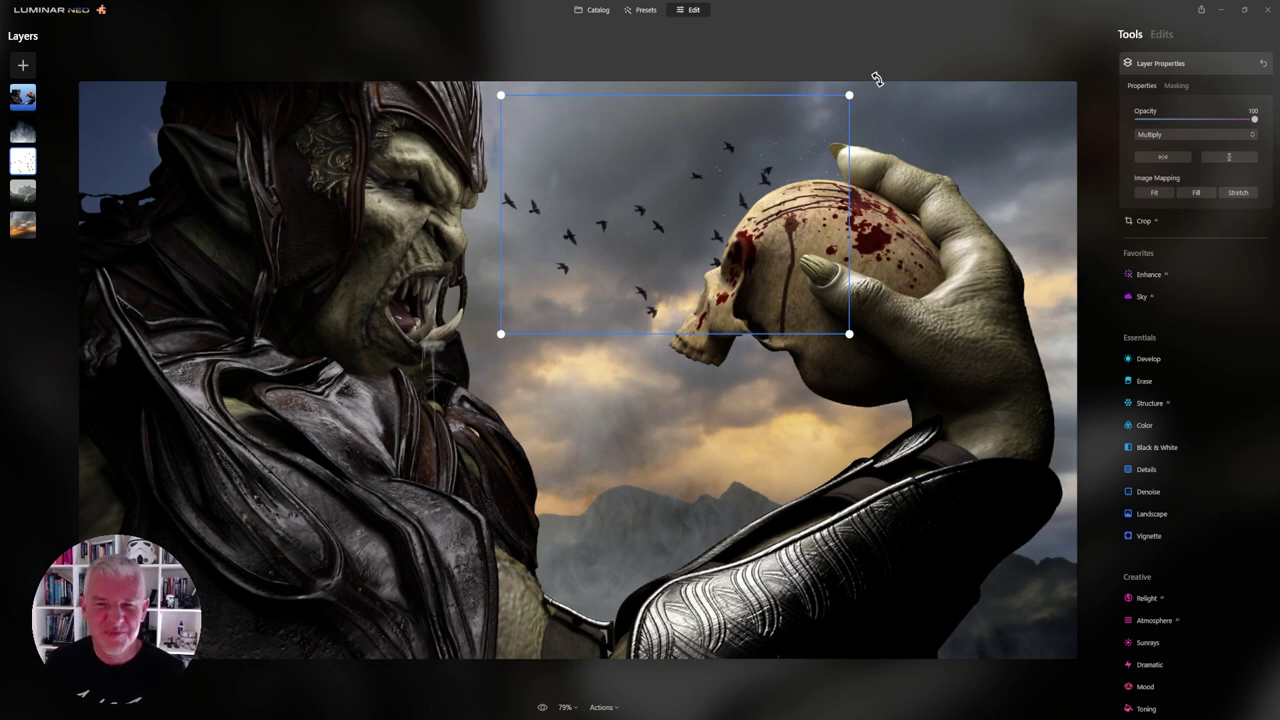
Shrink the birds layer further and position the flock so that it flies out from behind the skull
{"action": "left_click_drag", "start_coordinate": [849, 95], "coordinate": [775, 146]}
{"action": "left_click_drag", "start_coordinate": [746, 233], "coordinate": [753, 237]}
{"action": "left_click_drag", "start_coordinate": [708, 294], "coordinate": [705, 296]}
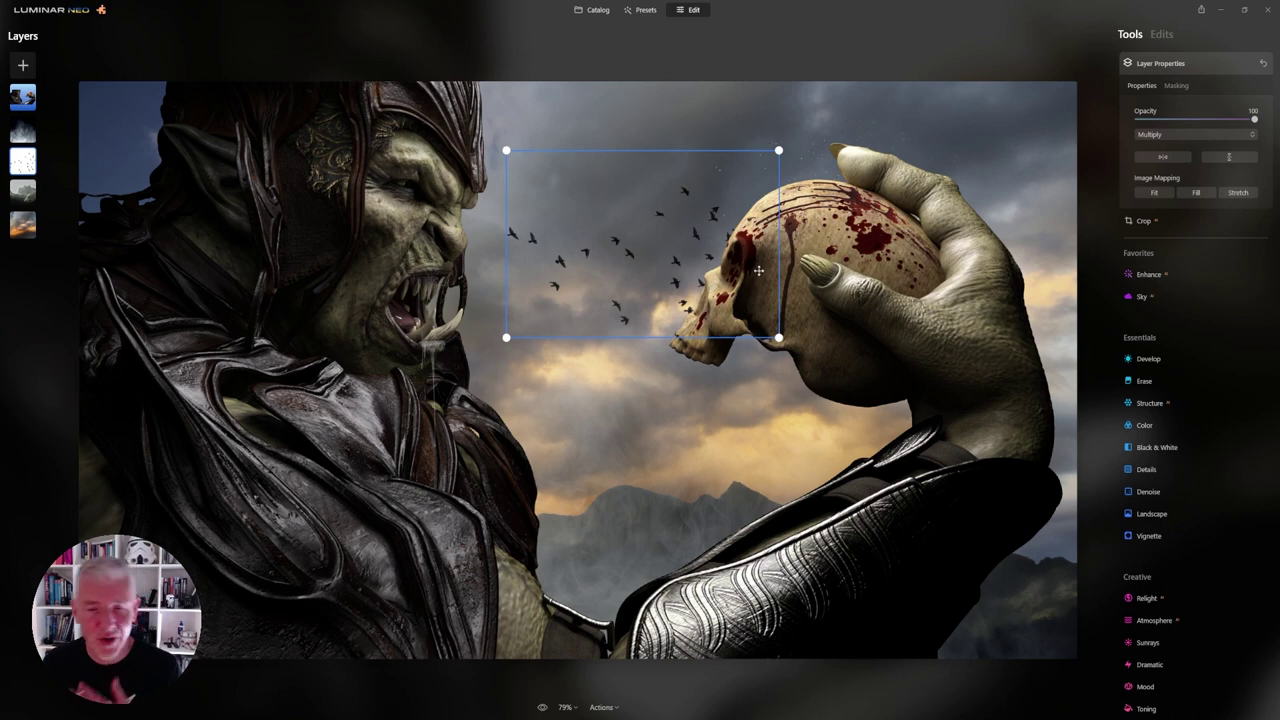
{"action": "left_click_drag", "start_coordinate": [757, 258], "coordinate": [762, 238]}
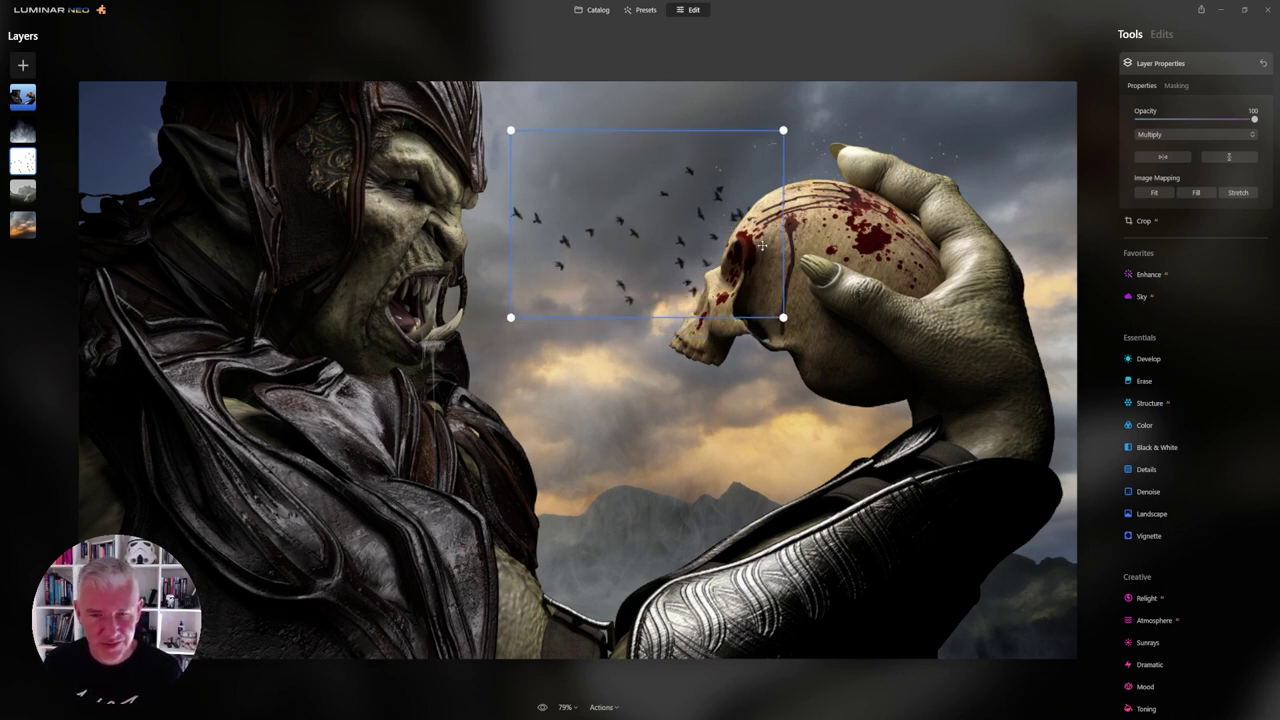
Add a second smoke image from My Images above the orc layer, shifted and enlarged to cover the raised arm and hand
{"action": "left_click", "coordinate": [880, 142]}
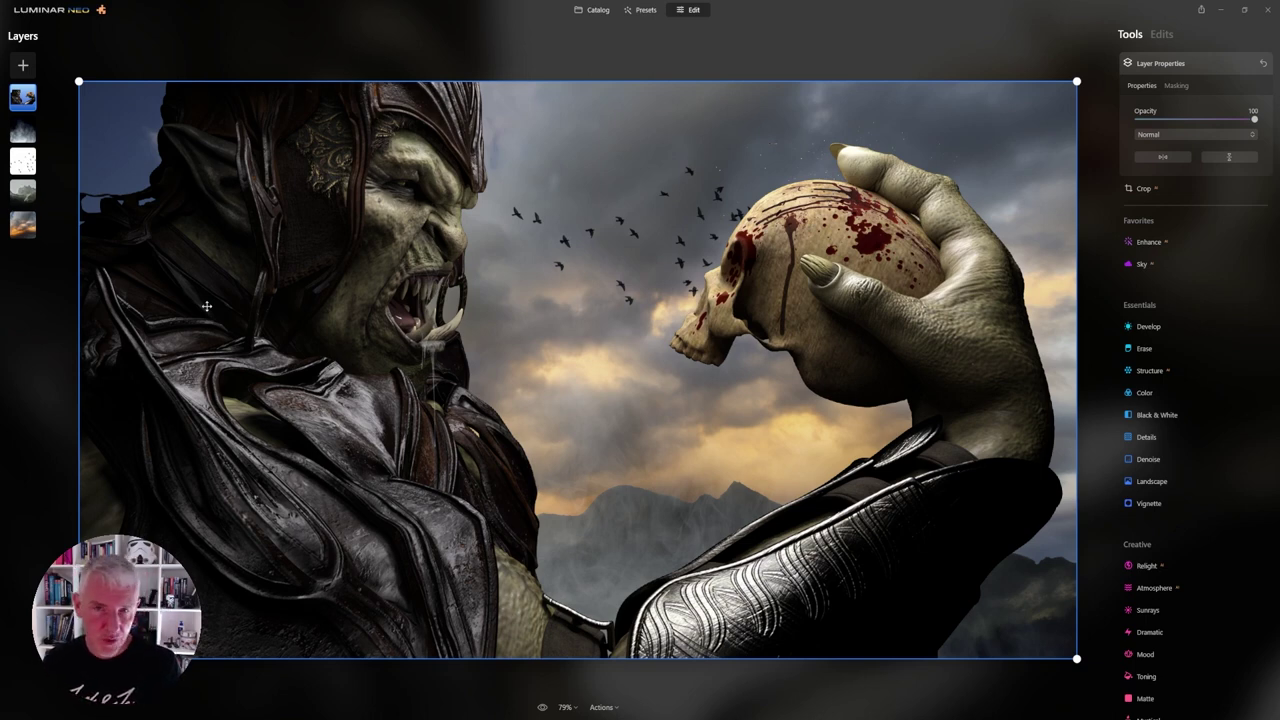
{"action": "left_click", "coordinate": [23, 65]}
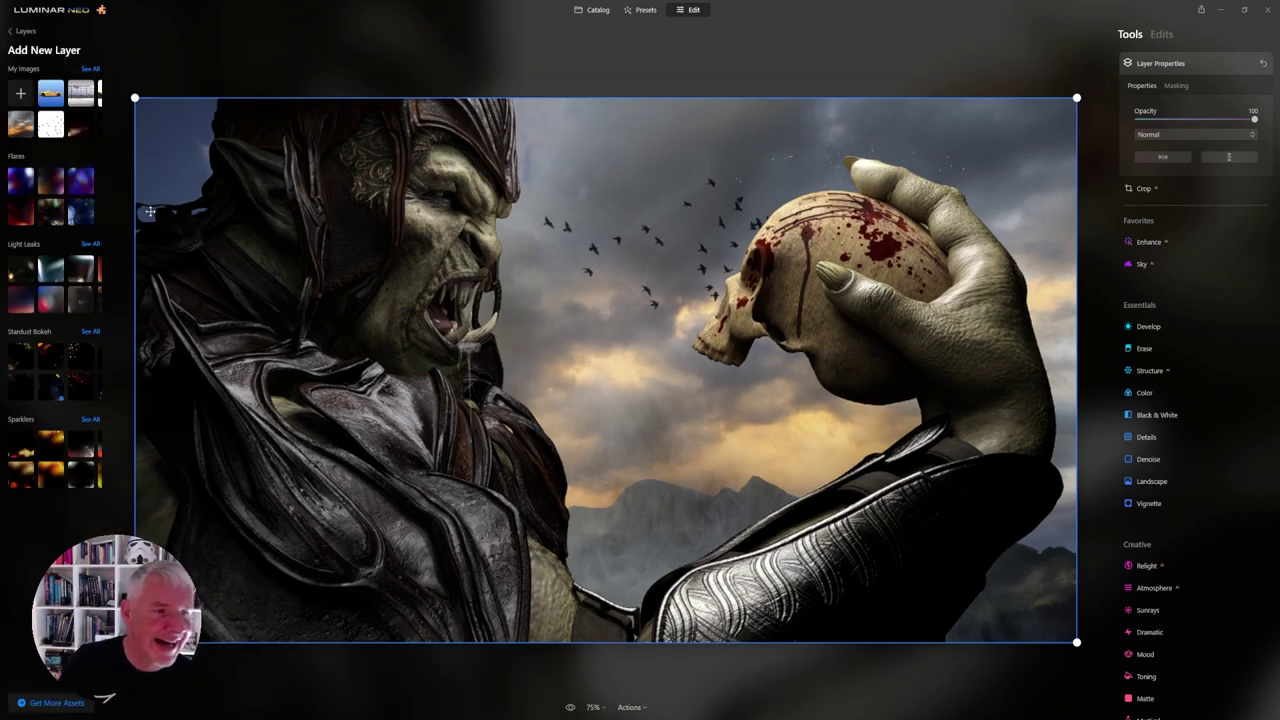
{"action": "left_click", "coordinate": [91, 69]}
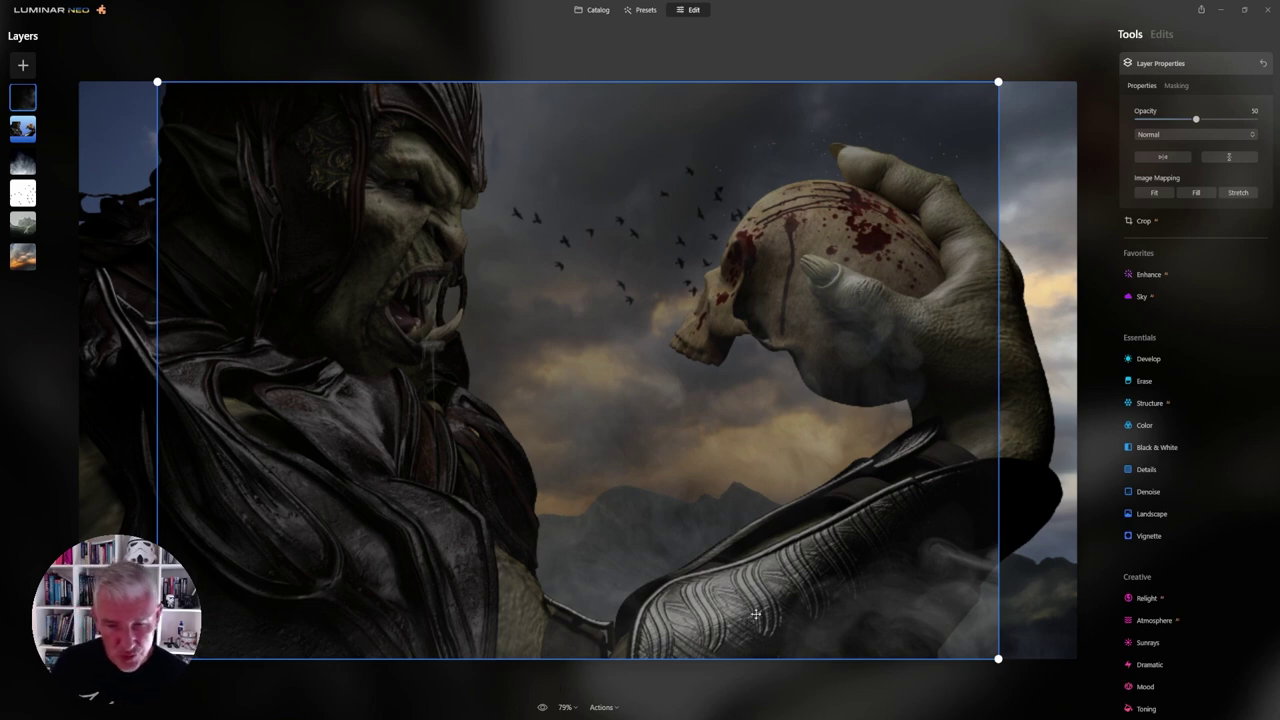
{"action": "left_click_drag", "start_coordinate": [758, 614], "coordinate": [840, 621]}
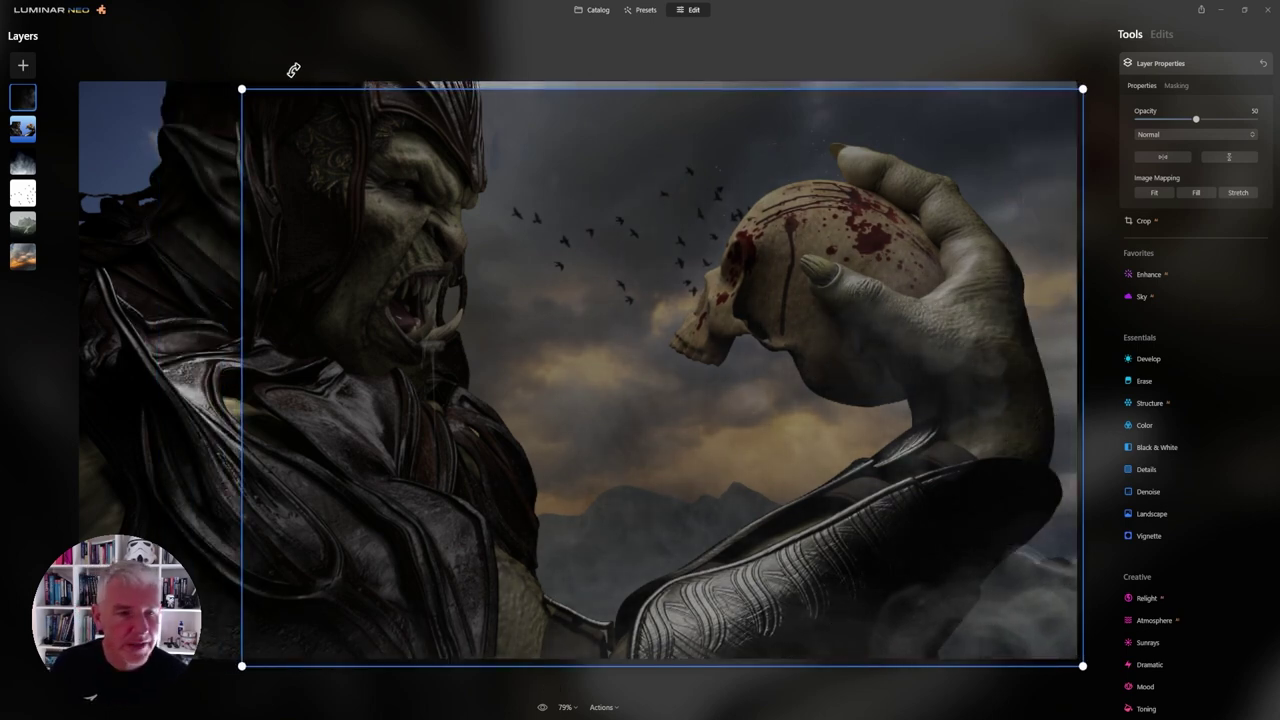
{"action": "left_click_drag", "start_coordinate": [241, 88], "coordinate": [182, 47]}
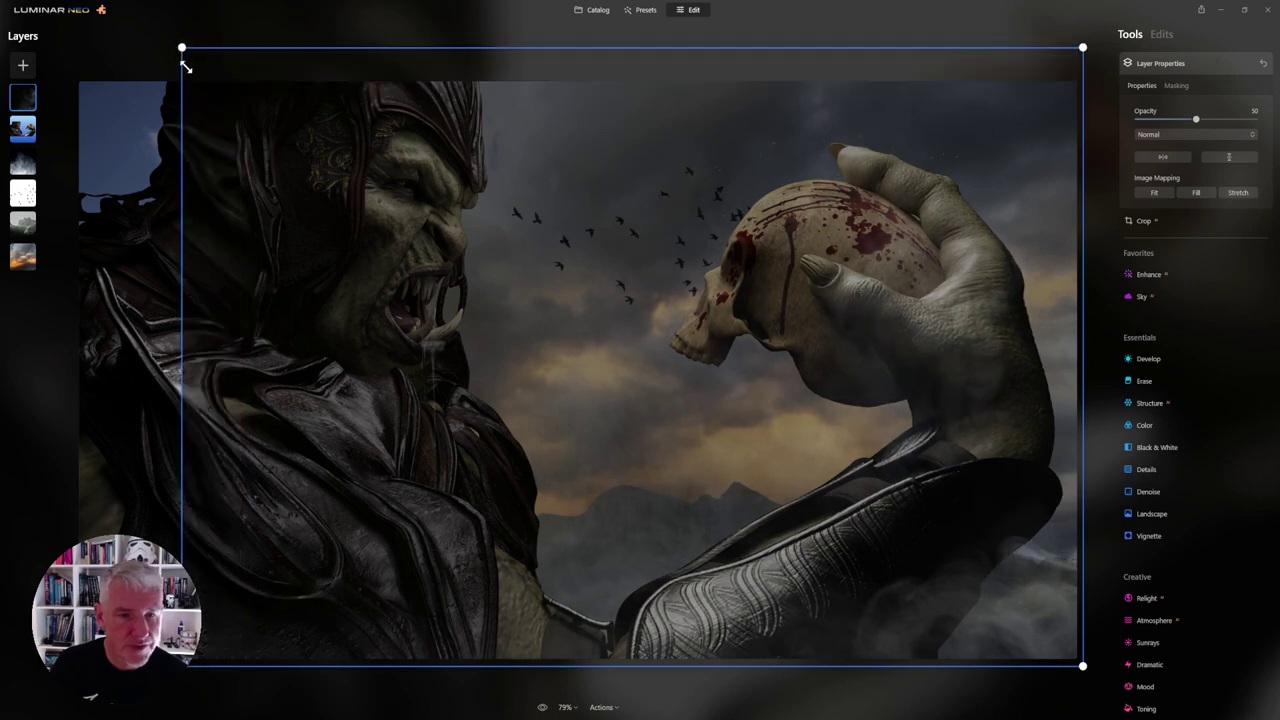
Set the new smoke layer's blend mode to Screen and its opacity to 54
{"action": "left_click", "coordinate": [1212, 134]}
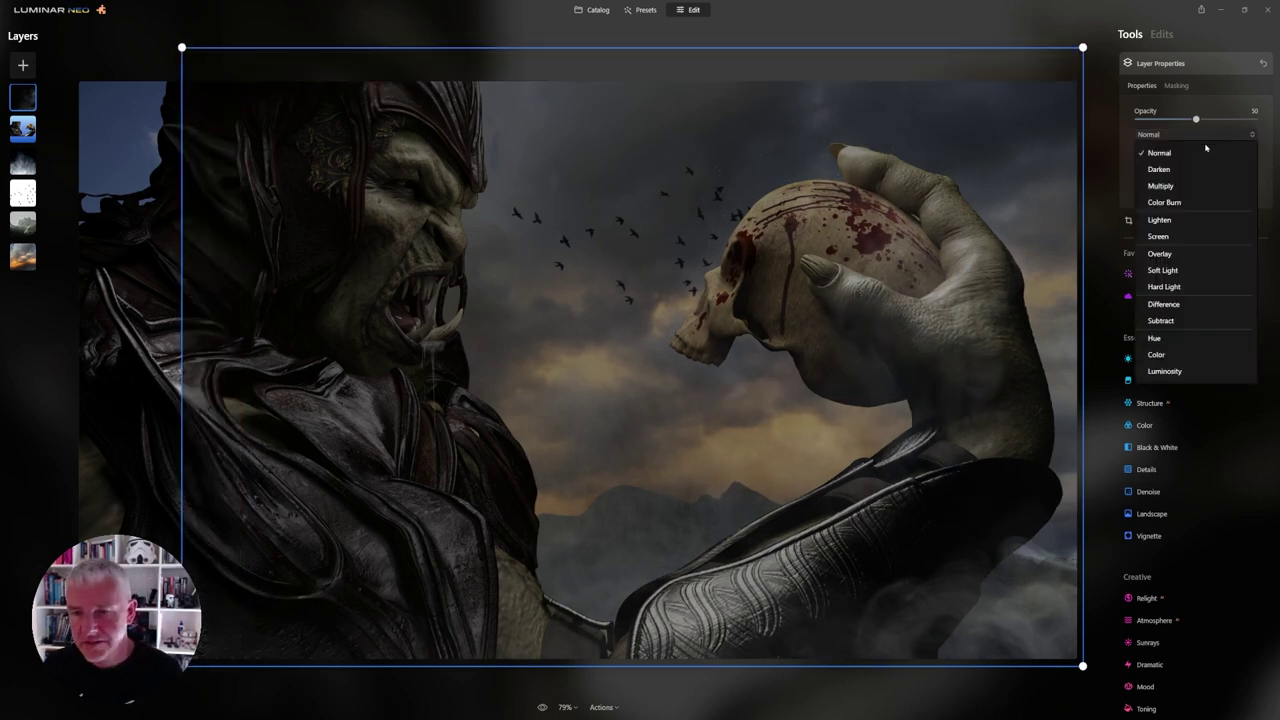
{"action": "left_click", "coordinate": [1157, 237]}
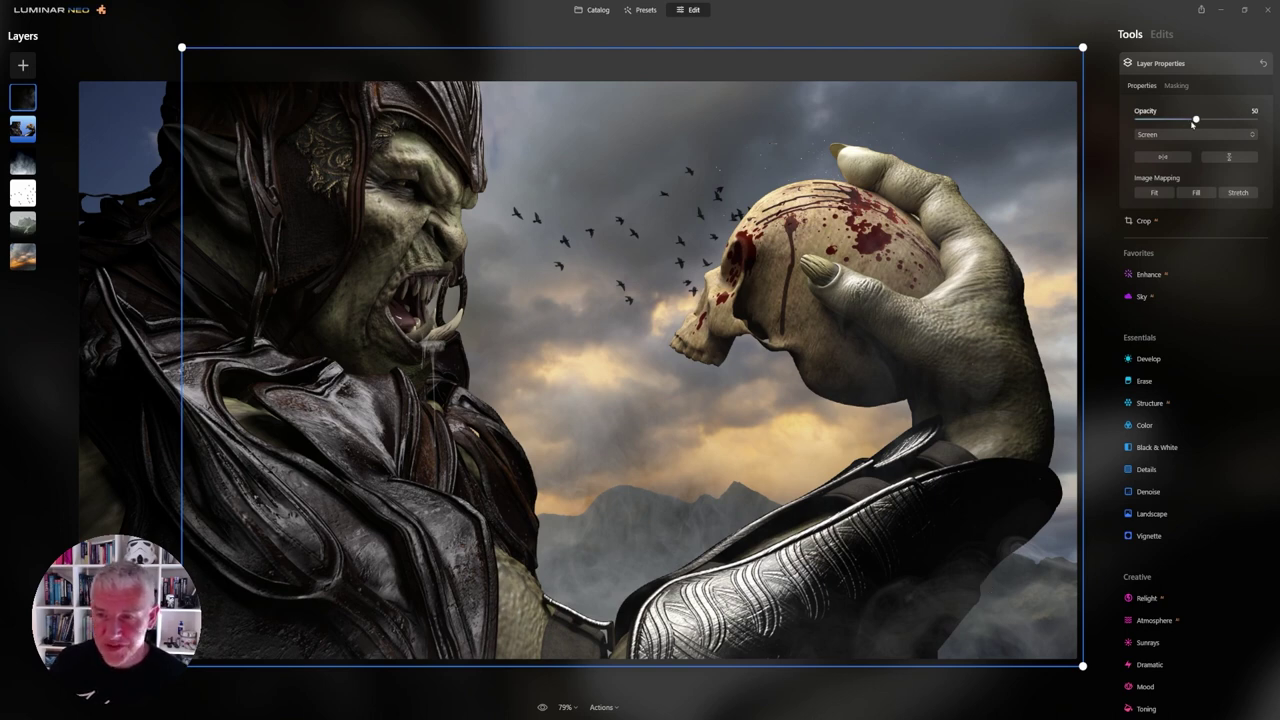
{"action": "left_click_drag", "start_coordinate": [1196, 120], "coordinate": [1254, 120]}
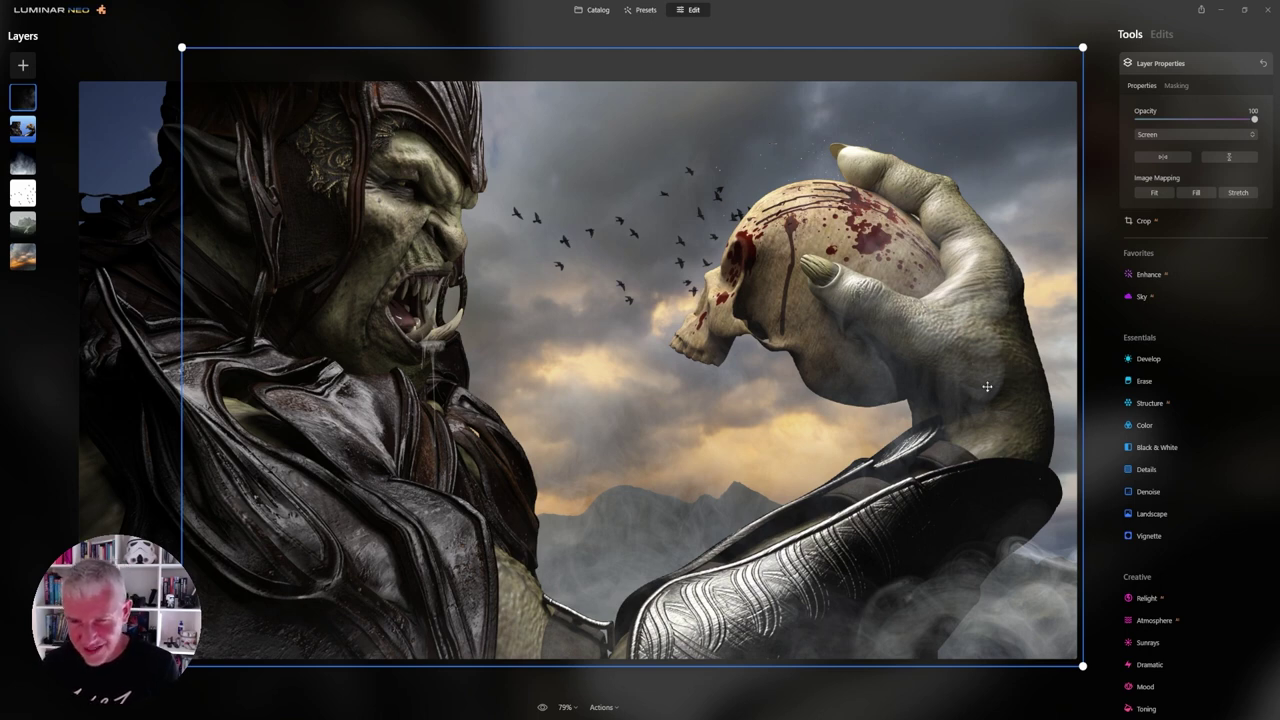
{"action": "left_click", "coordinate": [1197, 120]}
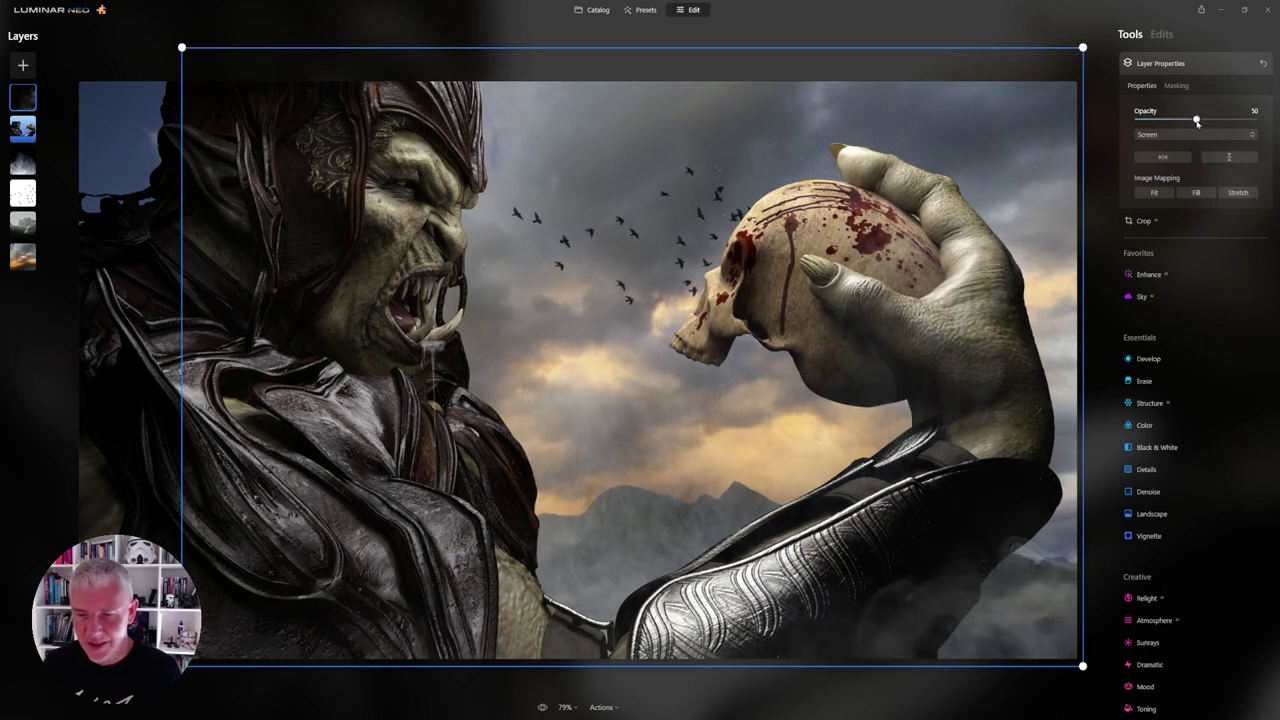
{"action": "left_click_drag", "start_coordinate": [1197, 120], "coordinate": [1201, 120]}
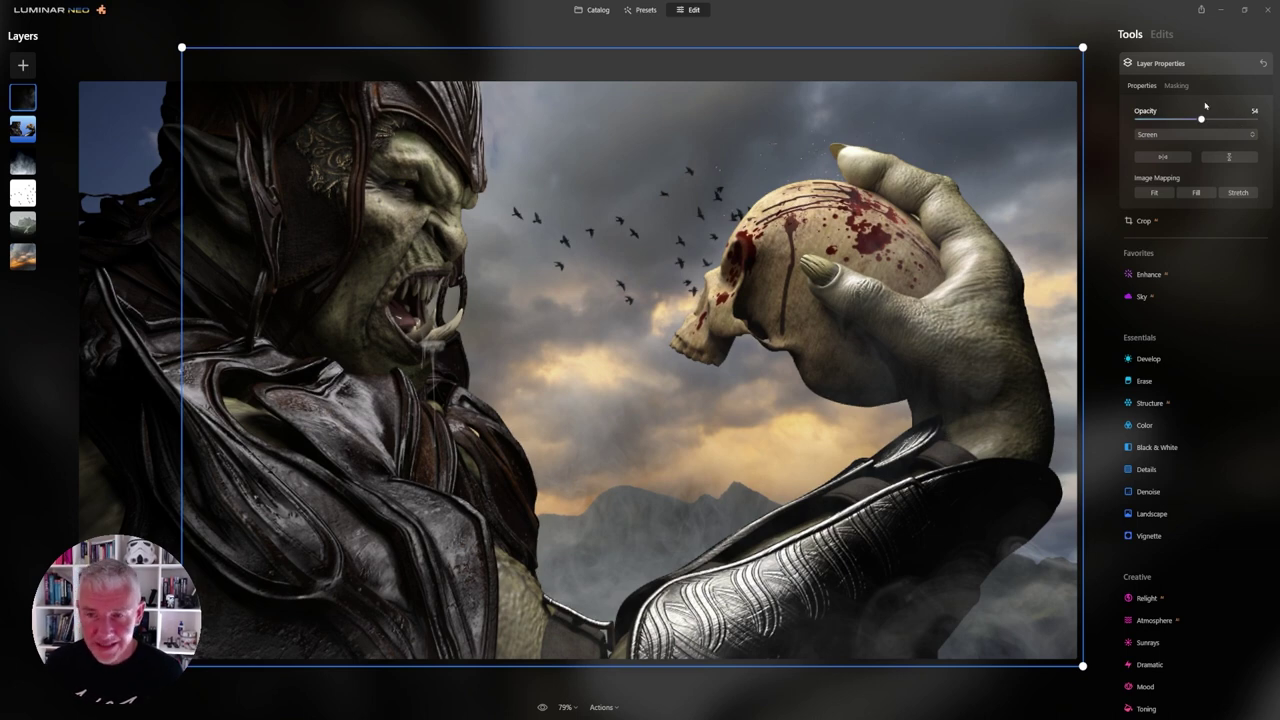
Erase part of the second smoke layer over the orc's wrist with a mask brush at size about 335, softness 100, strength 53
{"action": "left_click", "coordinate": [1177, 86]}
{"action": "left_click", "coordinate": [1150, 107]}
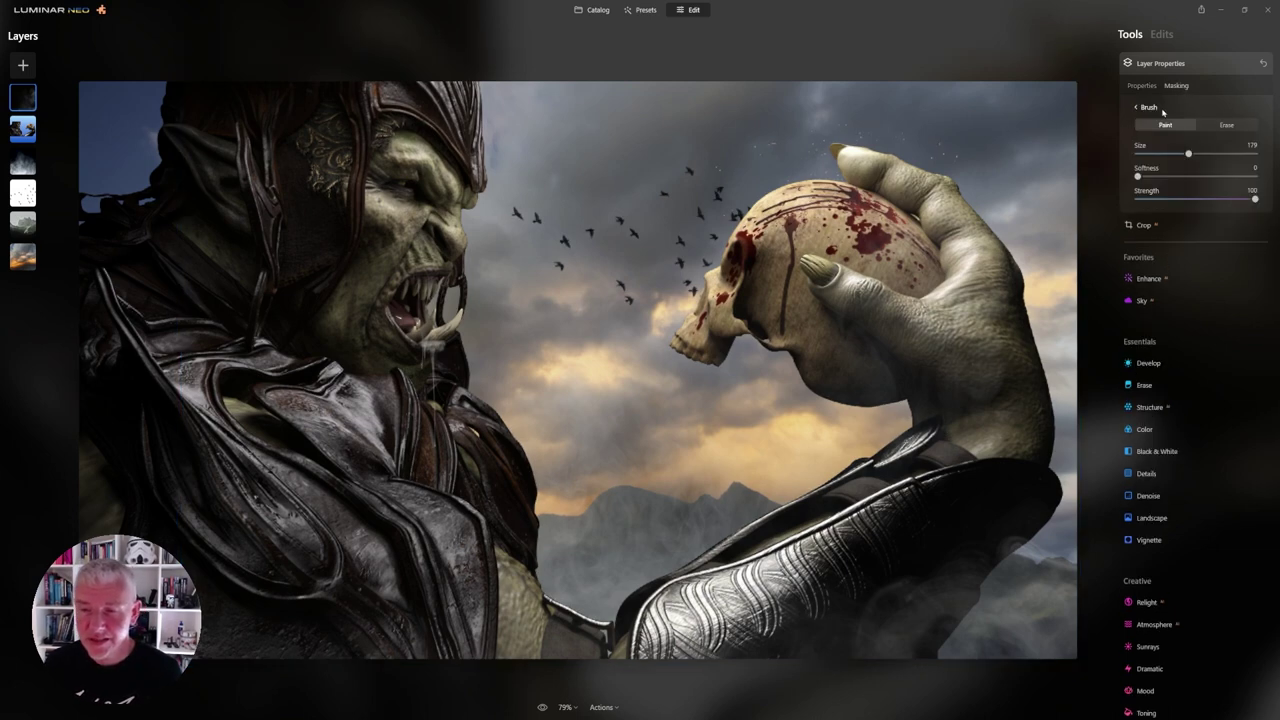
{"action": "left_click", "coordinate": [1237, 126]}
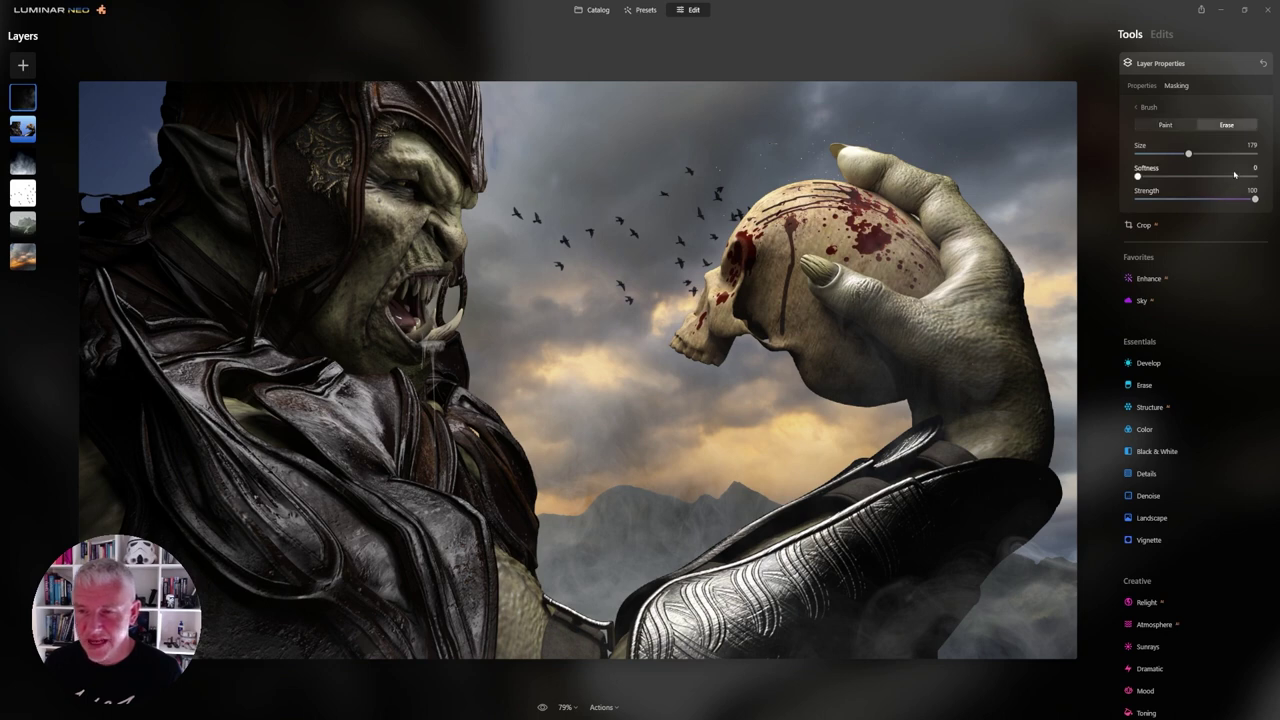
{"action": "left_click_drag", "start_coordinate": [1233, 178], "coordinate": [1260, 177]}
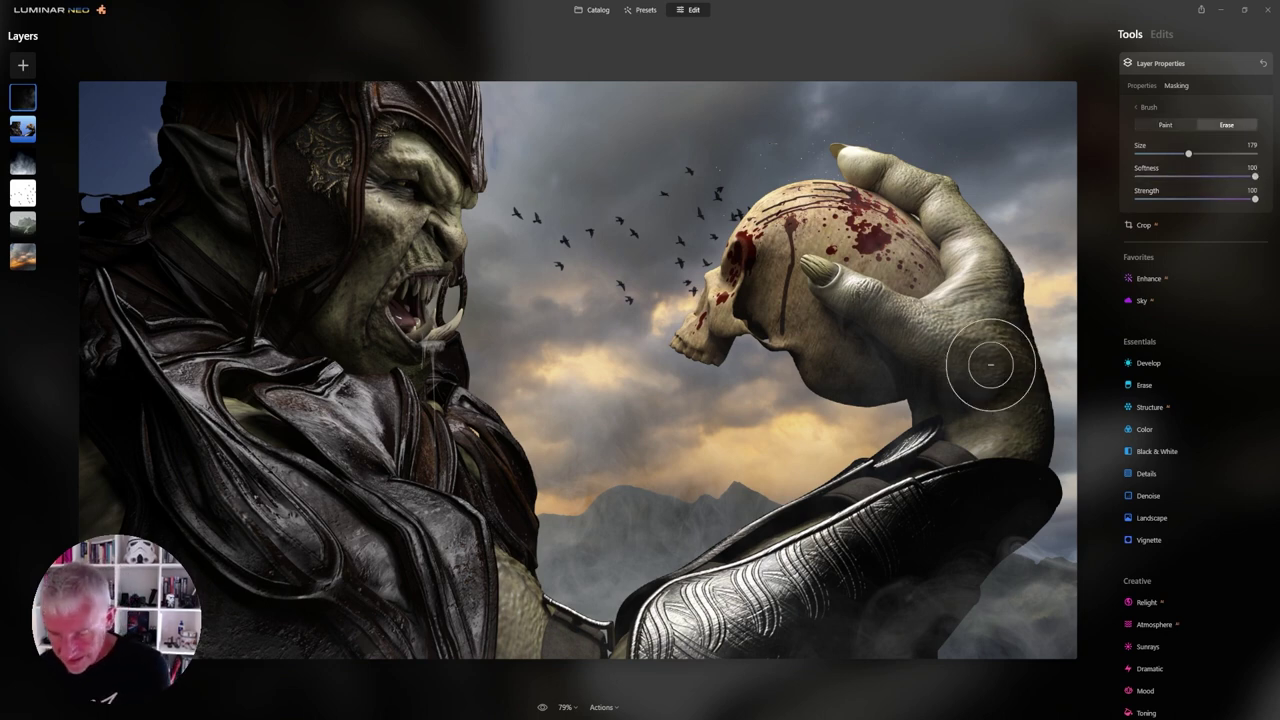
{"action": "key", "text": "bracketright"}
{"action": "key", "text": "bracketright"}
{"action": "key", "text": "bracketright"}
{"action": "key", "text": "bracketright"}
{"action": "key", "text": "bracketright"}
{"action": "key", "text": "bracketright"}
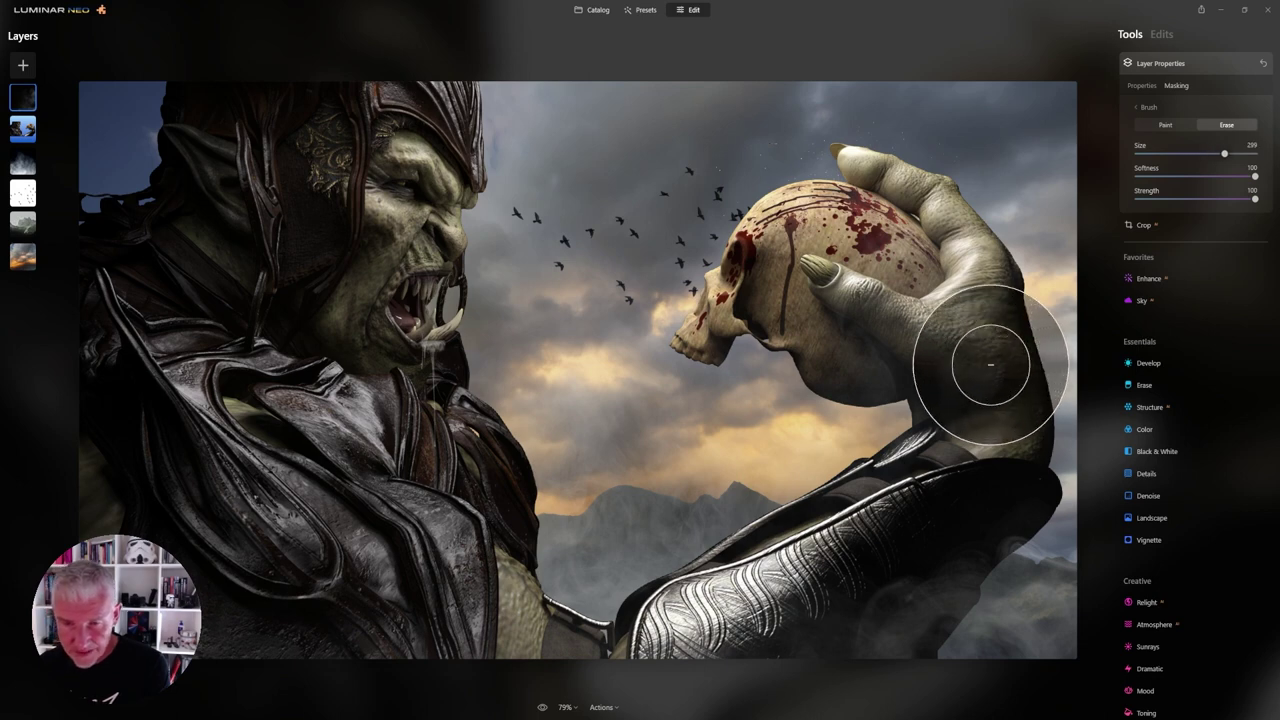
{"action": "key", "text": "bracketright"}
{"action": "left_click_drag", "start_coordinate": [1255, 198], "coordinate": [1200, 201]}
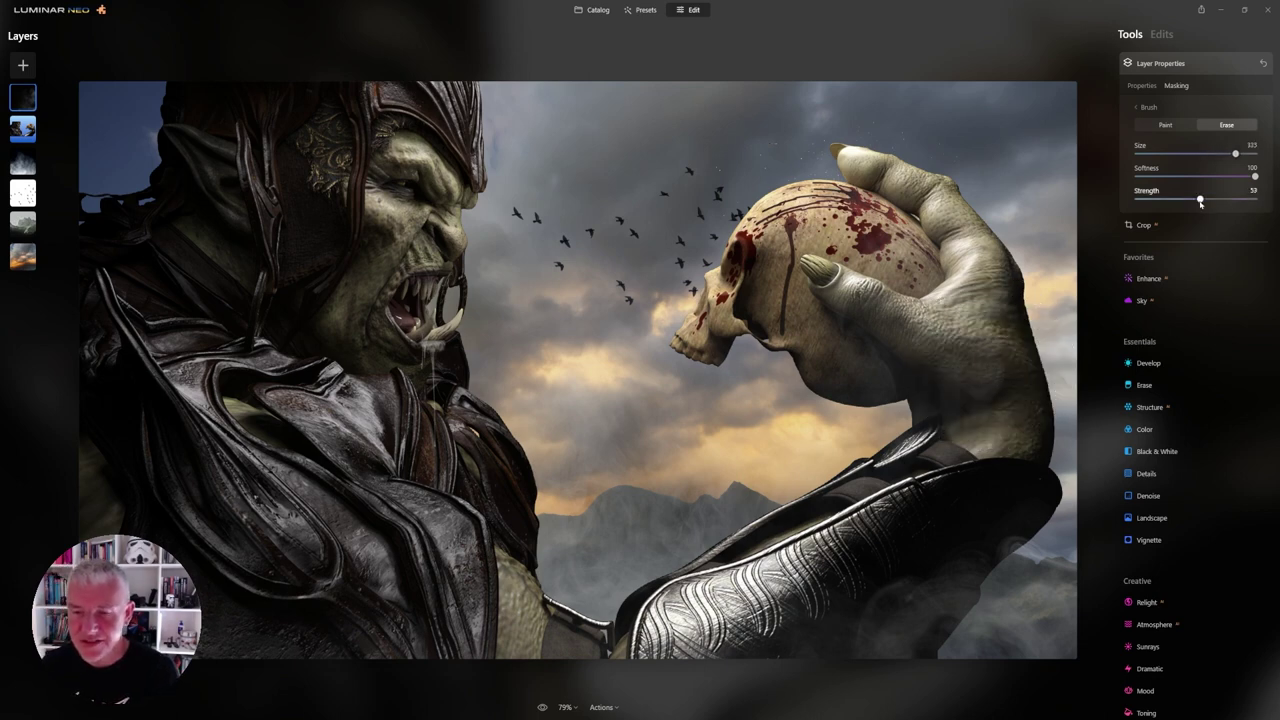
{"action": "left_click", "coordinate": [969, 357]}
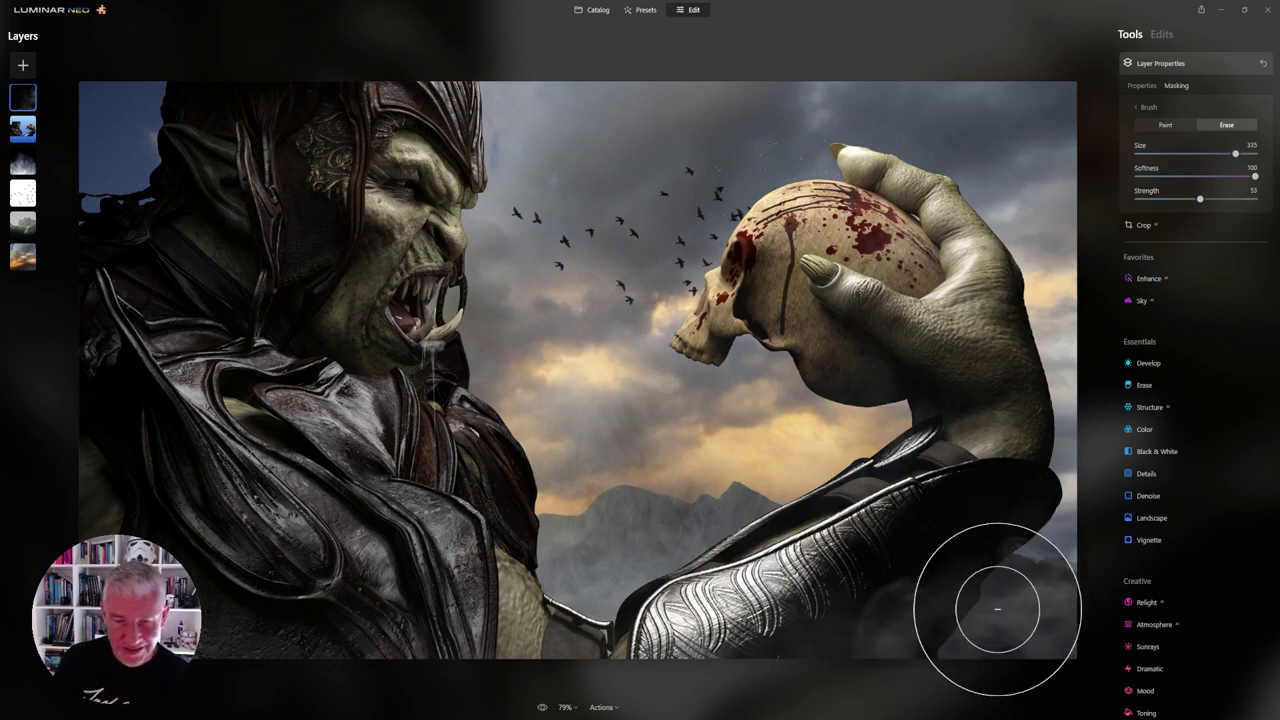
Add a wispy smoke image as the topmost layer, aligned with the picture's left edge and widened past its right edge
{"action": "left_click", "coordinate": [22, 65]}
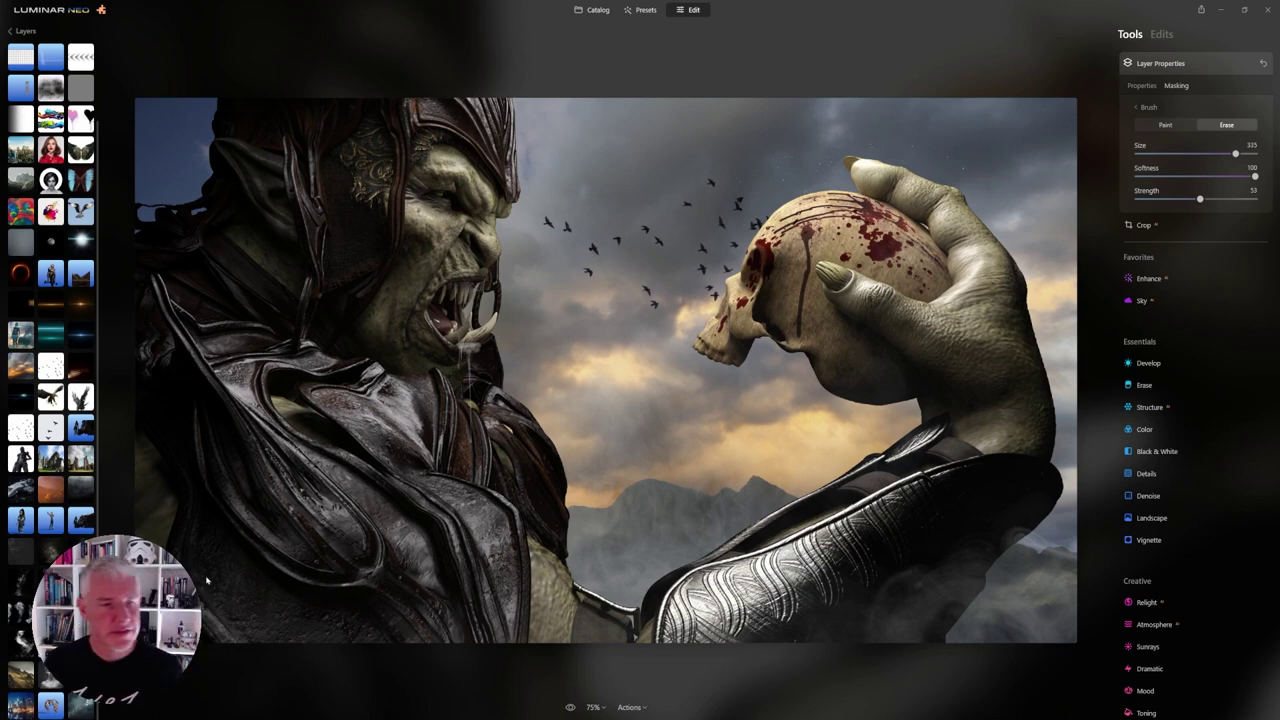
{"action": "left_click", "coordinate": [21, 550]}
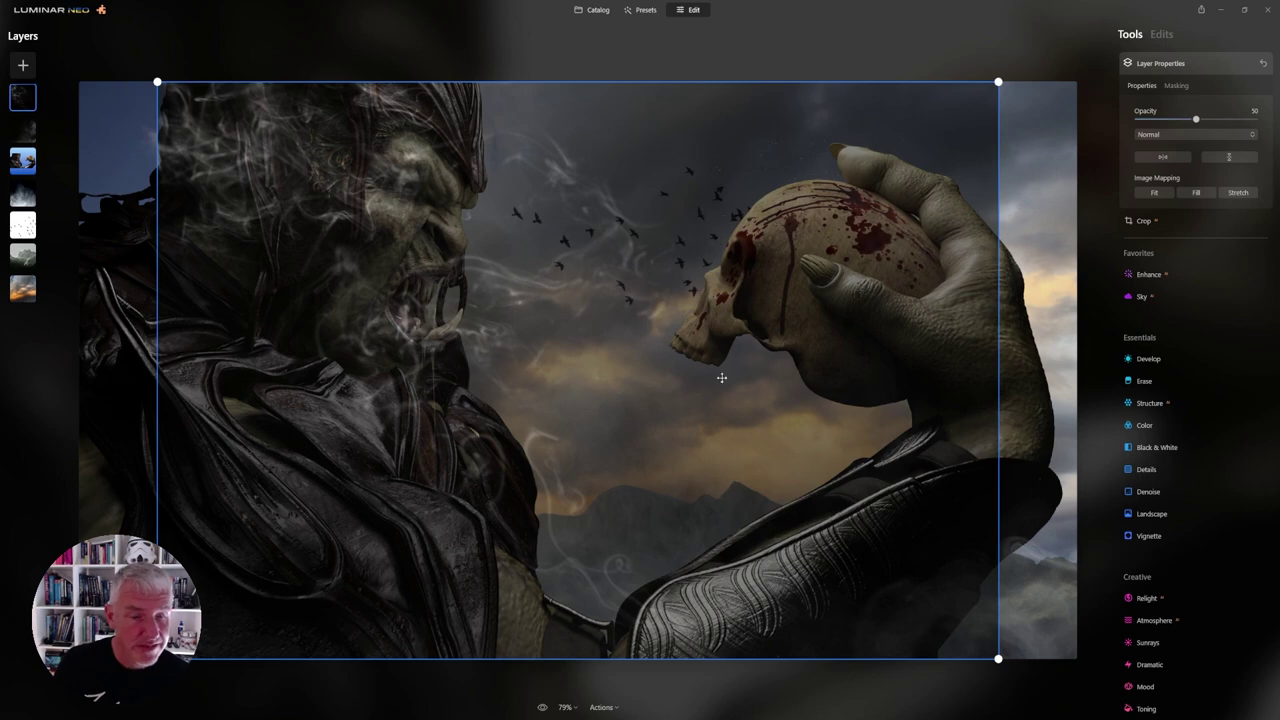
{"action": "left_click_drag", "start_coordinate": [722, 378], "coordinate": [680, 383]}
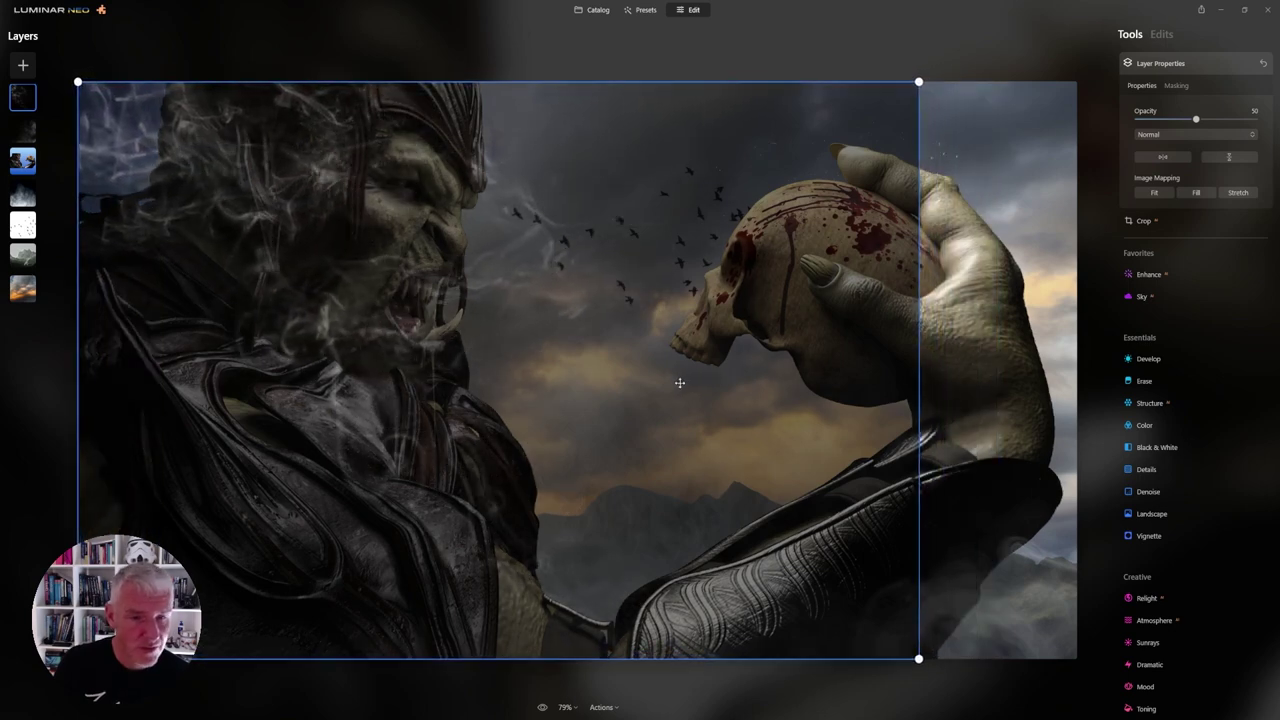
{"action": "left_click_drag", "start_coordinate": [917, 351], "coordinate": [1118, 374]}
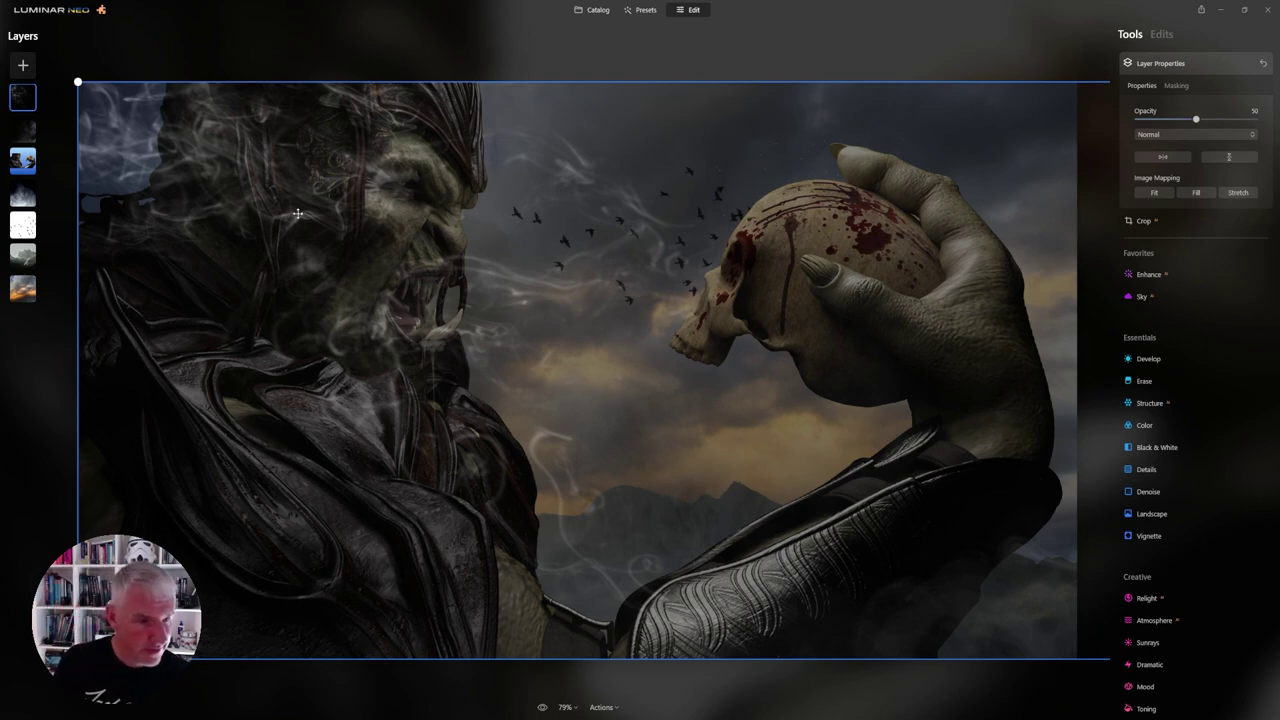
Set the wispy smoke layer's blend mode to Screen
{"action": "left_click", "coordinate": [1172, 135]}
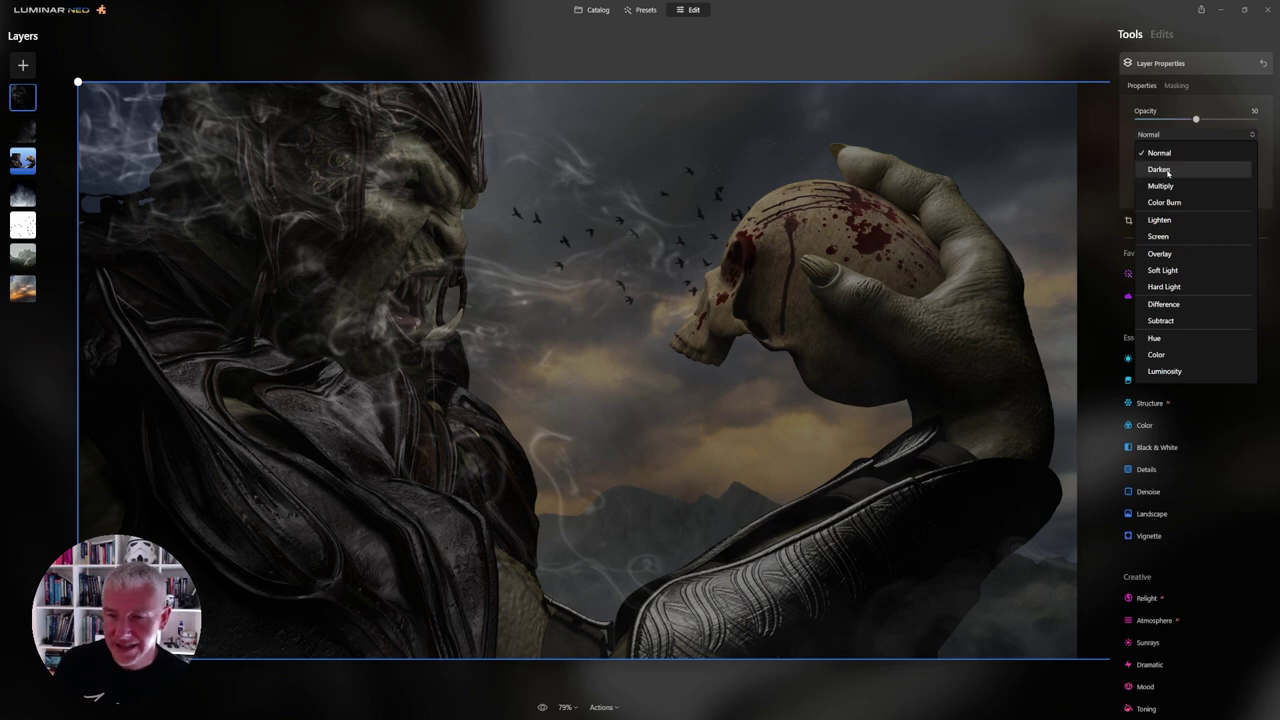
{"action": "left_click", "coordinate": [1160, 236]}
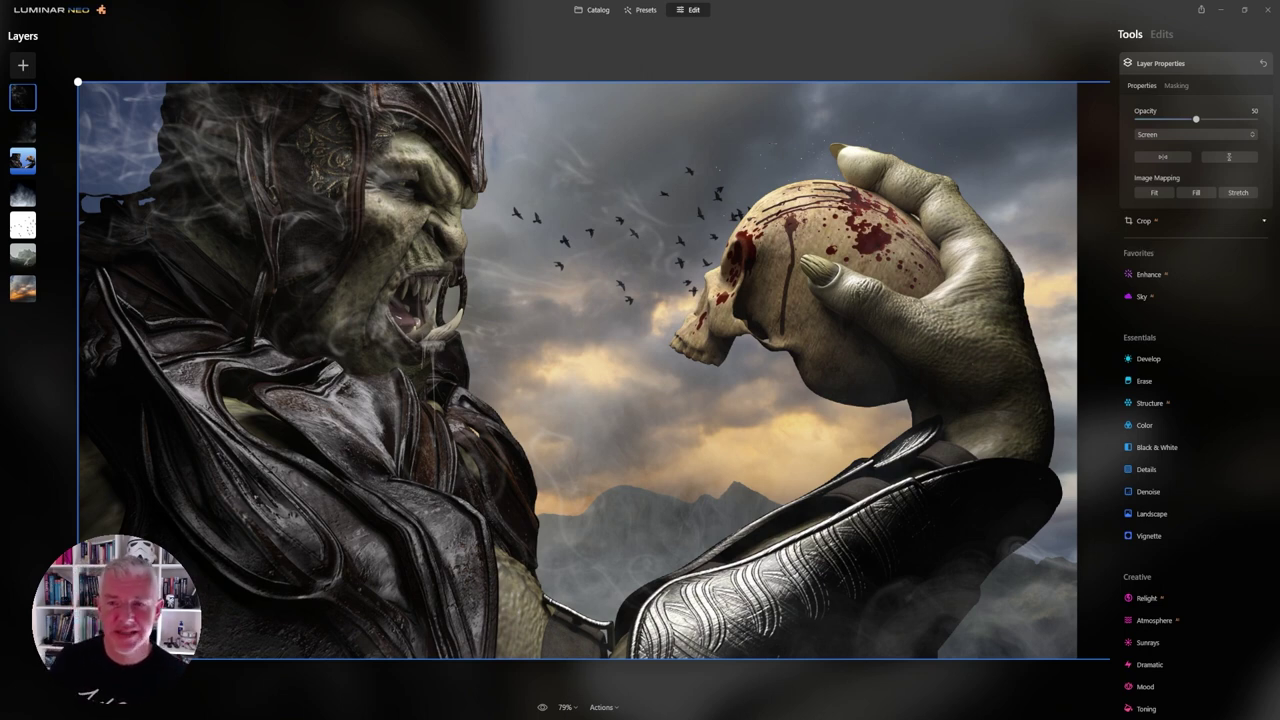
{"action": "left_click", "coordinate": [890, 52]}
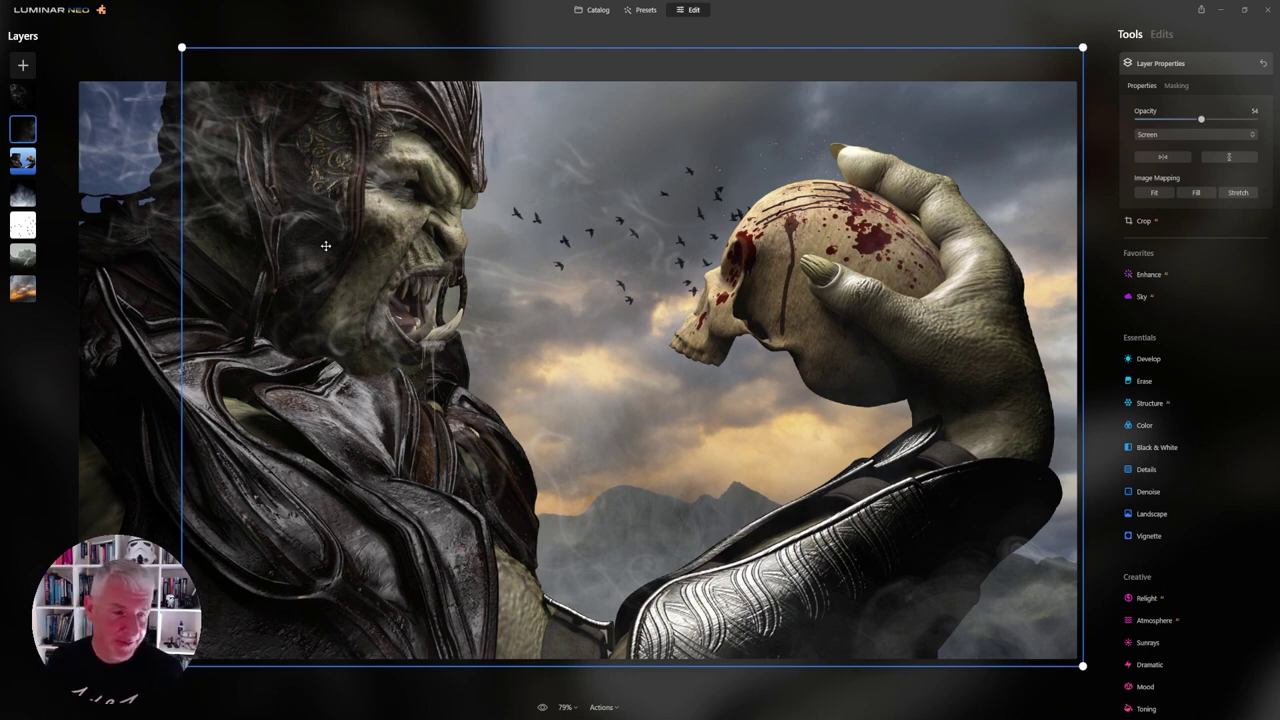
Darken the blue sky behind the orc's head on the sky layer with Dodge & Burn, using a brush size of 400
{"action": "left_click", "coordinate": [24, 290]}
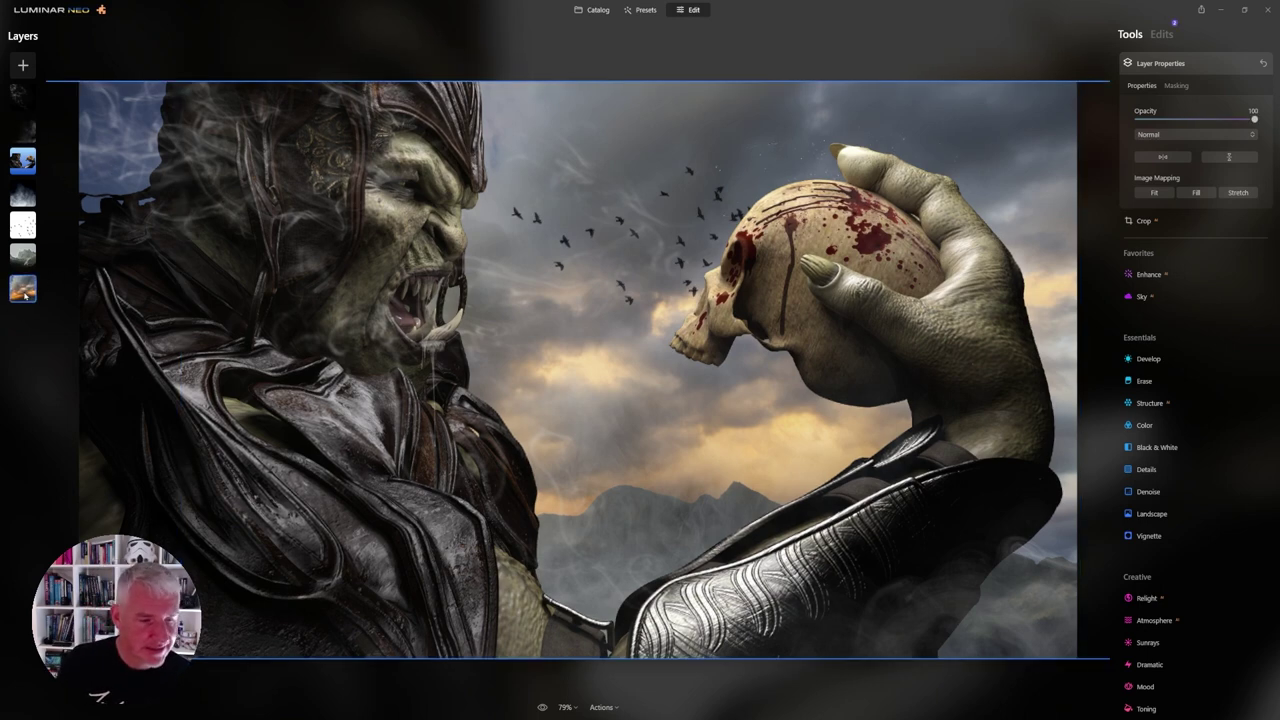
{"action": "scroll", "coordinate": [1190, 556], "scroll_direction": "down", "scroll_amount": 5}
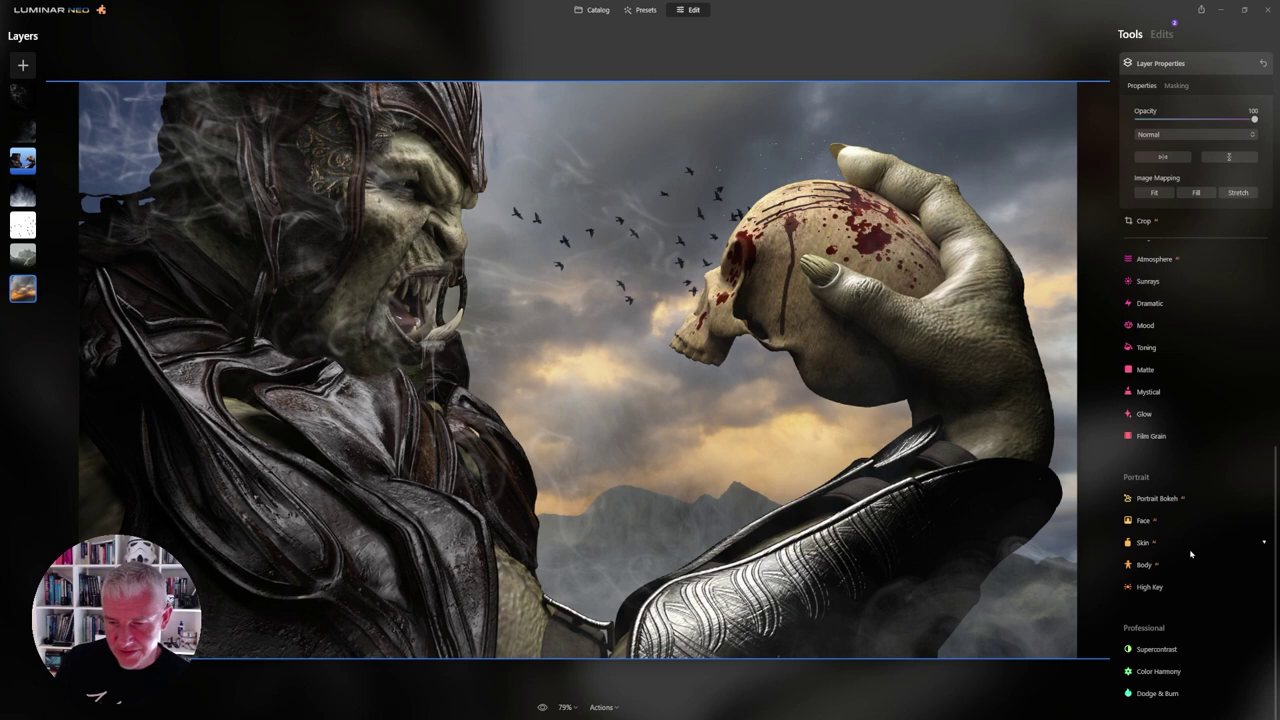
{"action": "left_click", "coordinate": [1157, 691]}
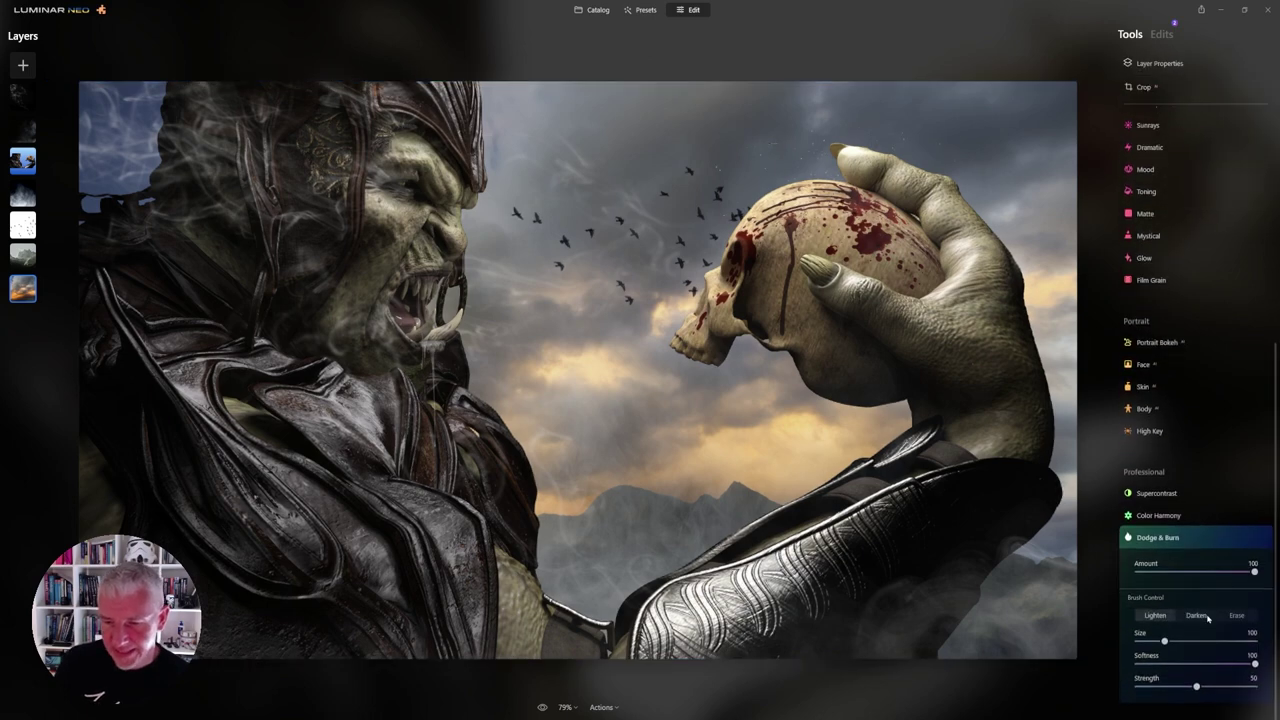
{"action": "left_click", "coordinate": [1196, 616]}
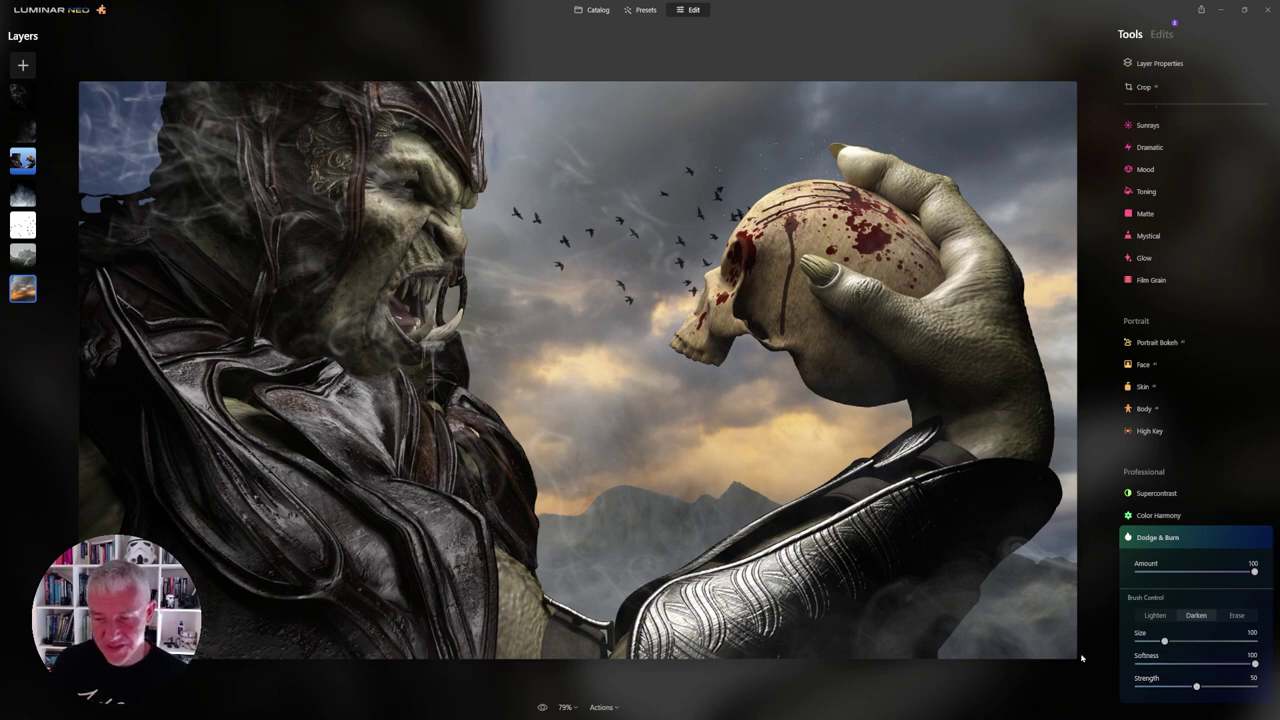
{"action": "key", "text": "bracketright"}
{"action": "key", "text": "bracketright"}
{"action": "key", "text": "bracketright"}
{"action": "key", "text": "bracketright"}
{"action": "key", "text": "bracketright"}
{"action": "key", "text": "bracketright"}
{"action": "key", "text": "bracketright"}
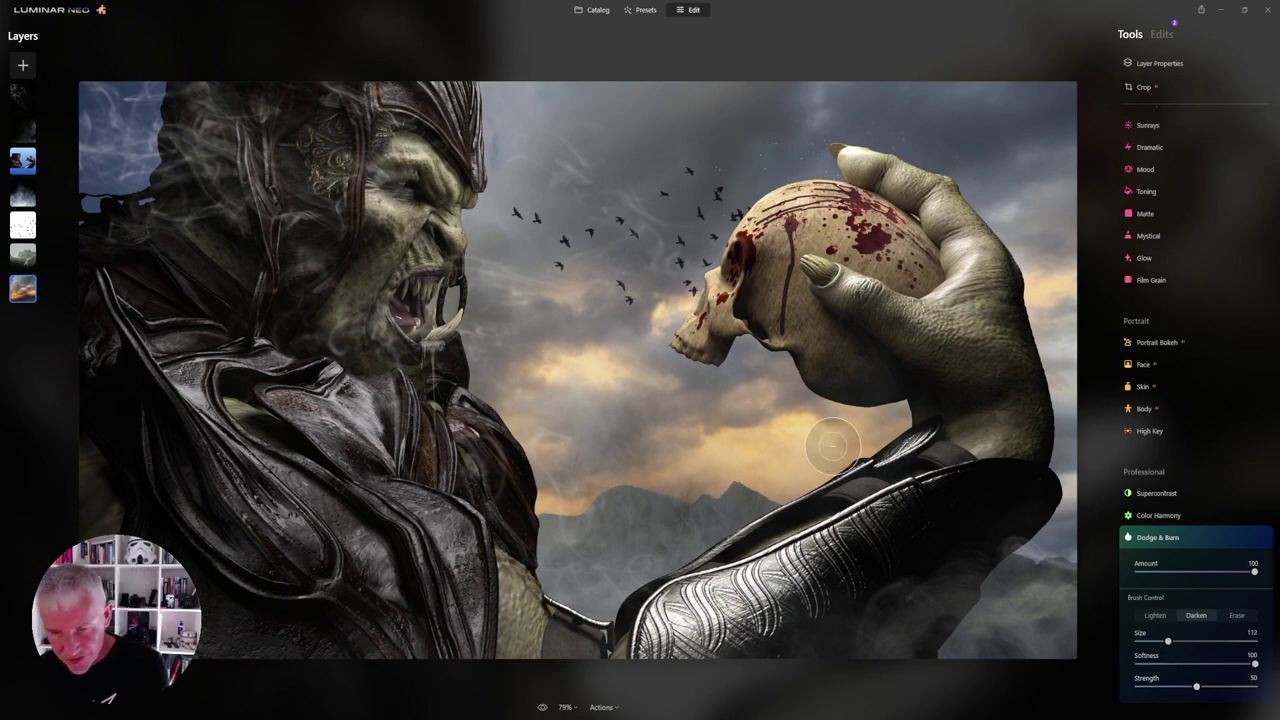
{"action": "key", "text": "bracketright"}
{"action": "key", "text": "bracketright"}
{"action": "key", "text": "bracketright"}
{"action": "key", "text": "bracketright"}
{"action": "key", "text": "bracketright"}
{"action": "key", "text": "bracketright"}
{"action": "key", "text": "bracketright"}
{"action": "key", "text": "bracketright"}
{"action": "key", "text": "bracketright"}
{"action": "key", "text": "bracketright"}
{"action": "key", "text": "bracketright"}
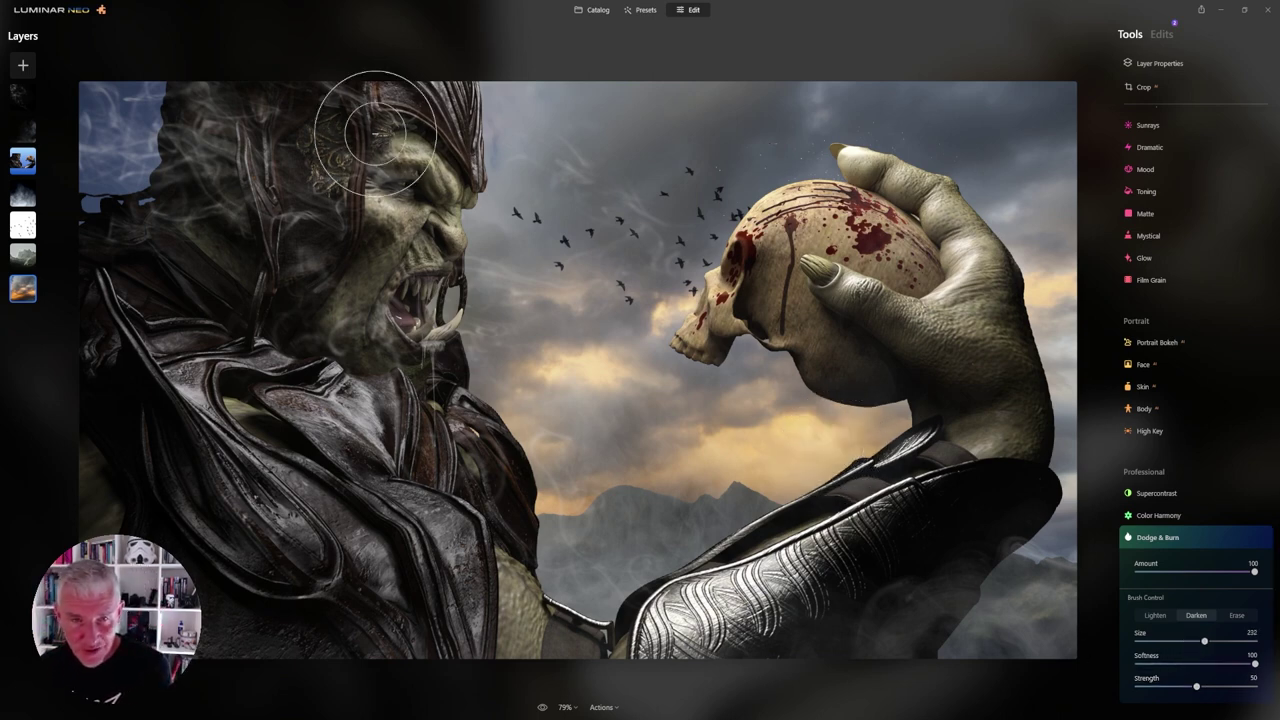
{"action": "key", "text": "bracketright"}
{"action": "key", "text": "bracketright"}
{"action": "key", "text": "bracketright"}
{"action": "key", "text": "bracketright"}
{"action": "key", "text": "bracketright"}
{"action": "key", "text": "bracketright"}
{"action": "key", "text": "bracketright"}
{"action": "key", "text": "bracketright"}
{"action": "key", "text": "bracketright"}
{"action": "key", "text": "bracketright"}
{"action": "key", "text": "bracketright"}
{"action": "key", "text": "bracketright"}
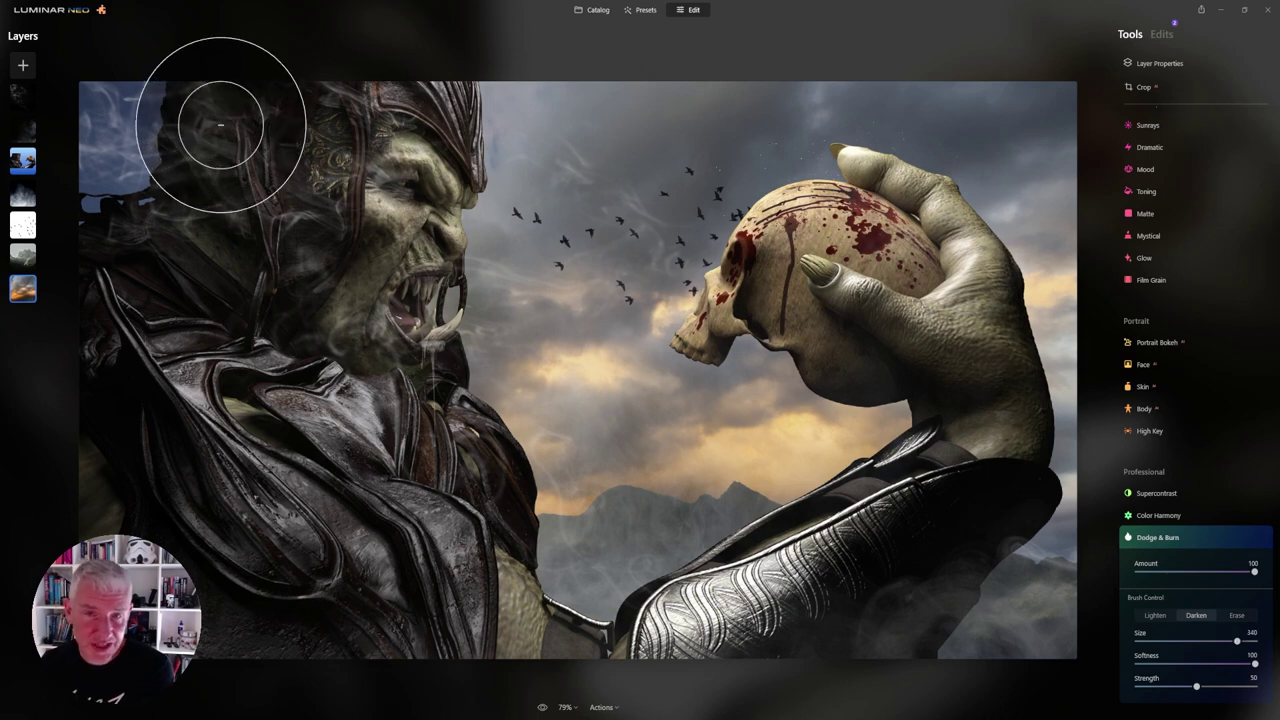
{"action": "mouse_move", "coordinate": [203, 110]}
{"action": "left_mouse_down"}
{"action": "mouse_move", "coordinate": [124, 148]}
{"action": "mouse_move", "coordinate": [108, 180]}
{"action": "mouse_move", "coordinate": [113, 220]}
{"action": "mouse_move", "coordinate": [203, 234]}
{"action": "left_mouse_up"}
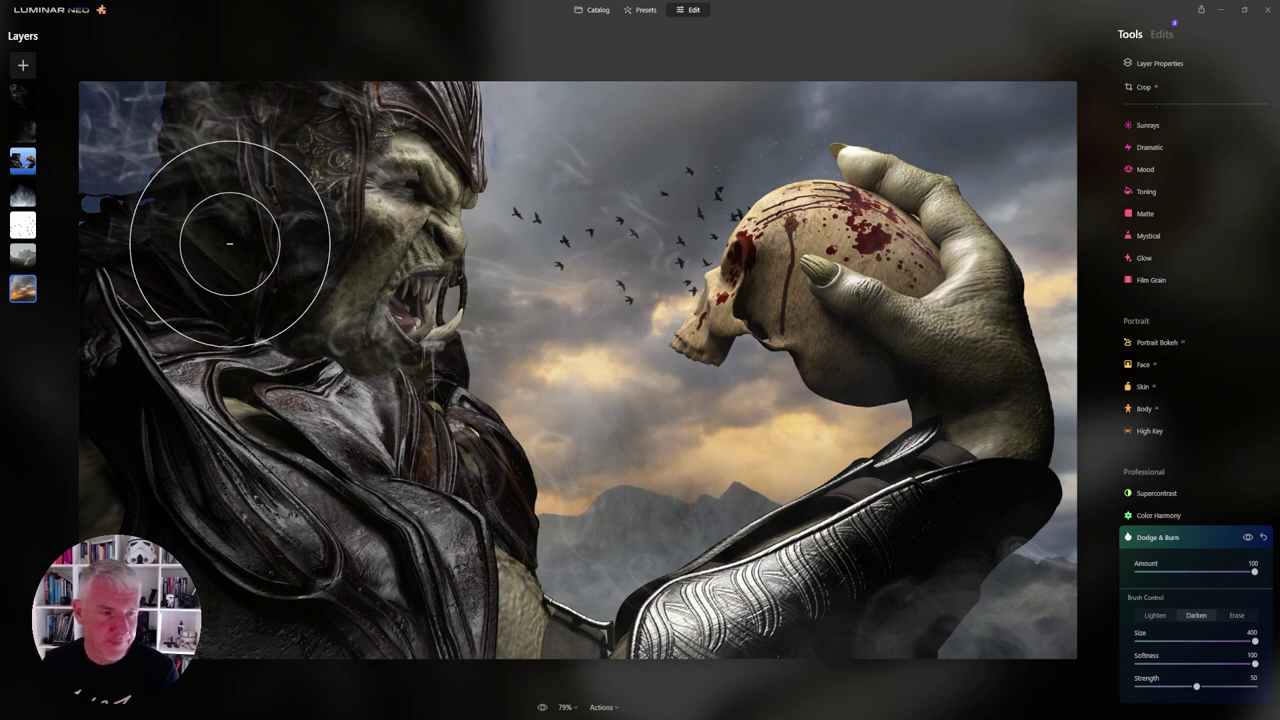
{"action": "mouse_move", "coordinate": [248, 117]}
{"action": "left_mouse_down"}
{"action": "mouse_move", "coordinate": [220, 98]}
{"action": "mouse_move", "coordinate": [154, 103]}
{"action": "mouse_move", "coordinate": [116, 141]}
{"action": "mouse_move", "coordinate": [114, 213]}
{"action": "mouse_move", "coordinate": [237, 287]}
{"action": "mouse_move", "coordinate": [301, 272]}
{"action": "mouse_move", "coordinate": [313, 228]}
{"action": "mouse_move", "coordinate": [272, 122]}
{"action": "mouse_move", "coordinate": [180, 133]}
{"action": "mouse_move", "coordinate": [156, 183]}
{"action": "mouse_move", "coordinate": [214, 262]}
{"action": "mouse_move", "coordinate": [311, 286]}
{"action": "mouse_move", "coordinate": [272, 210]}
{"action": "mouse_move", "coordinate": [234, 173]}
{"action": "mouse_move", "coordinate": [189, 210]}
{"action": "mouse_move", "coordinate": [184, 247]}
{"action": "mouse_move", "coordinate": [230, 283]}
{"action": "mouse_move", "coordinate": [266, 243]}
{"action": "mouse_move", "coordinate": [234, 212]}
{"action": "mouse_move", "coordinate": [200, 213]}
{"action": "mouse_move", "coordinate": [203, 253]}
{"action": "mouse_move", "coordinate": [261, 268]}
{"action": "mouse_move", "coordinate": [227, 212]}
{"action": "mouse_move", "coordinate": [128, 144]}
{"action": "mouse_move", "coordinate": [349, 268]}
{"action": "mouse_move", "coordinate": [263, 218]}
{"action": "mouse_move", "coordinate": [221, 145]}
{"action": "mouse_move", "coordinate": [228, 194]}
{"action": "mouse_move", "coordinate": [159, 201]}
{"action": "mouse_move", "coordinate": [143, 258]}
{"action": "left_mouse_up"}
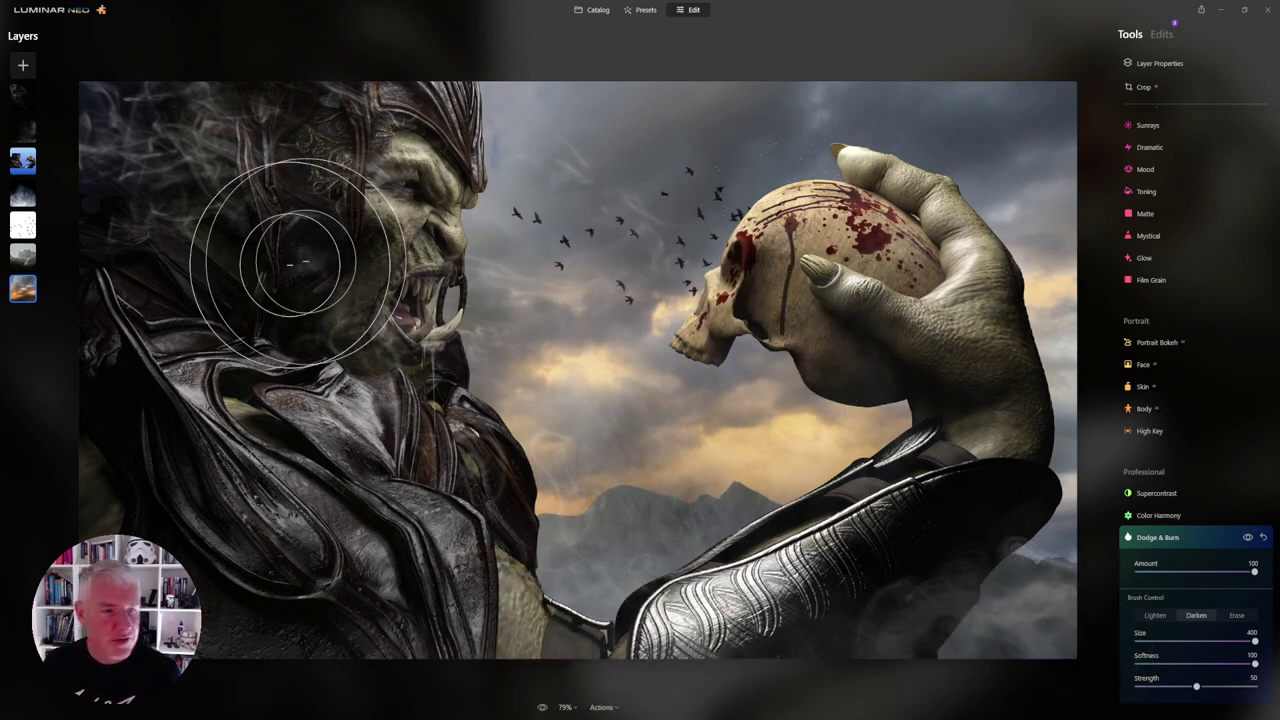
Darken the mountain layer below the raised arm with Dodge & Burn at brush size 244 and amount 79
{"action": "left_click", "coordinate": [24, 256]}
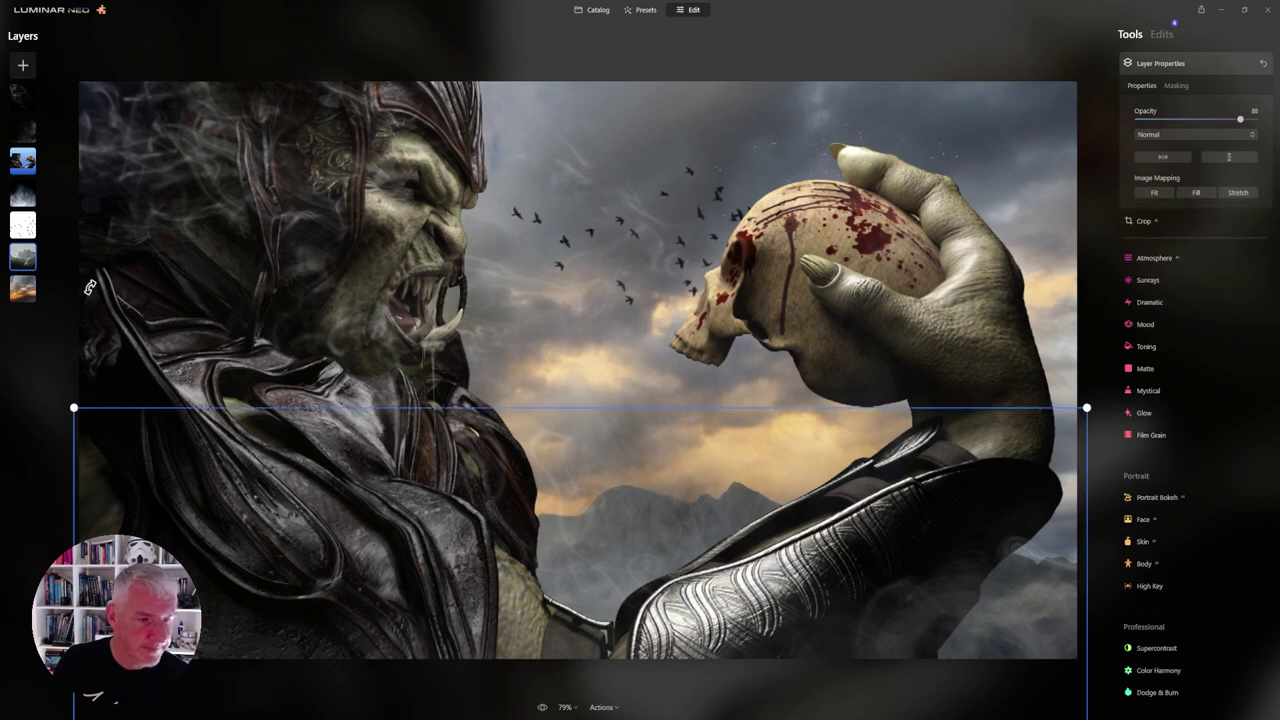
{"action": "left_click", "coordinate": [1171, 698]}
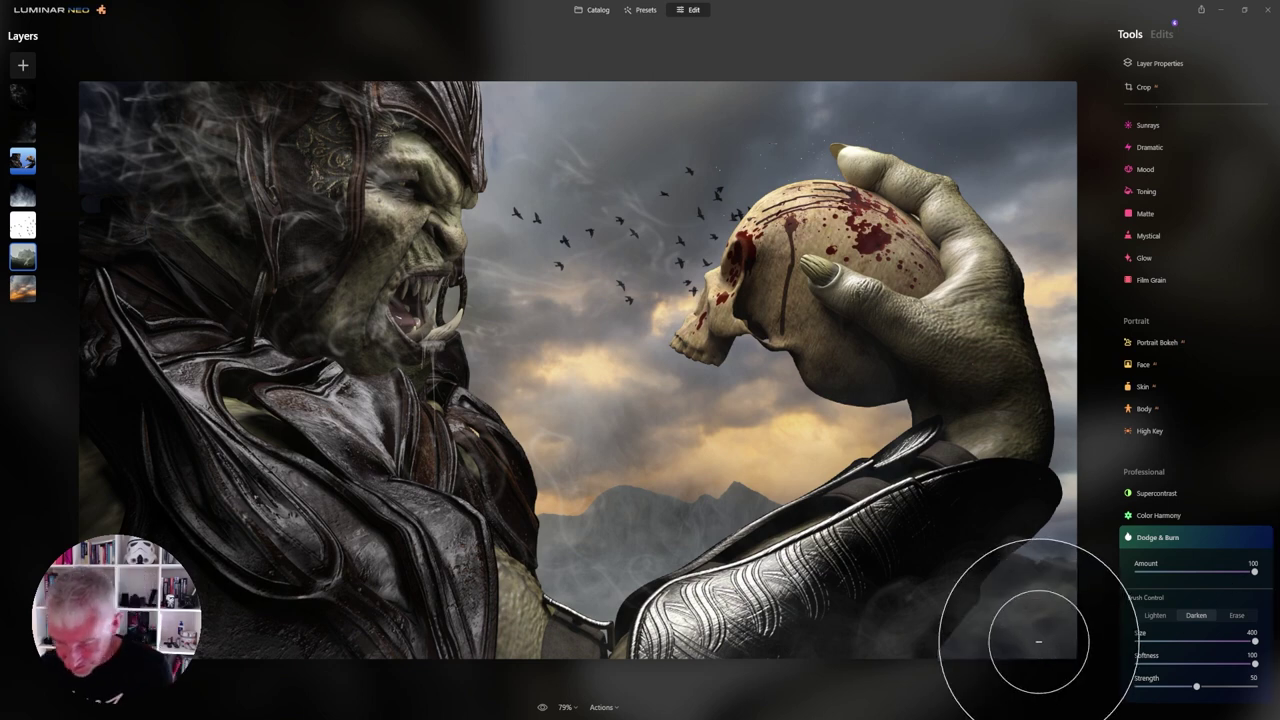
{"action": "key", "text": "bracketleft"}
{"action": "key", "text": "bracketleft"}
{"action": "key", "text": "bracketleft"}
{"action": "key", "text": "bracketleft"}
{"action": "key", "text": "bracketleft"}
{"action": "key", "text": "bracketleft"}
{"action": "key", "text": "bracketleft"}
{"action": "key", "text": "bracketleft"}
{"action": "key", "text": "bracketleft"}
{"action": "key", "text": "bracketleft"}
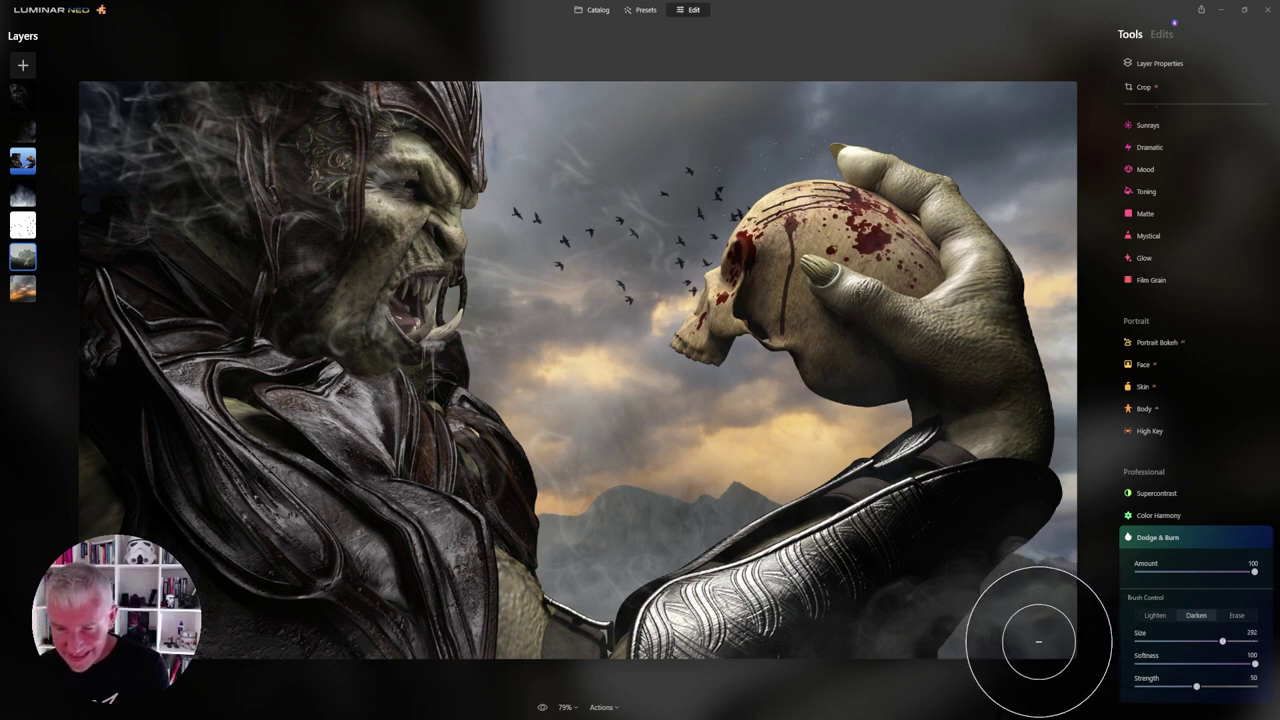
{"action": "key", "text": "bracketleft"}
{"action": "key", "text": "bracketleft"}
{"action": "key", "text": "bracketleft"}
{"action": "key", "text": "bracketleft"}
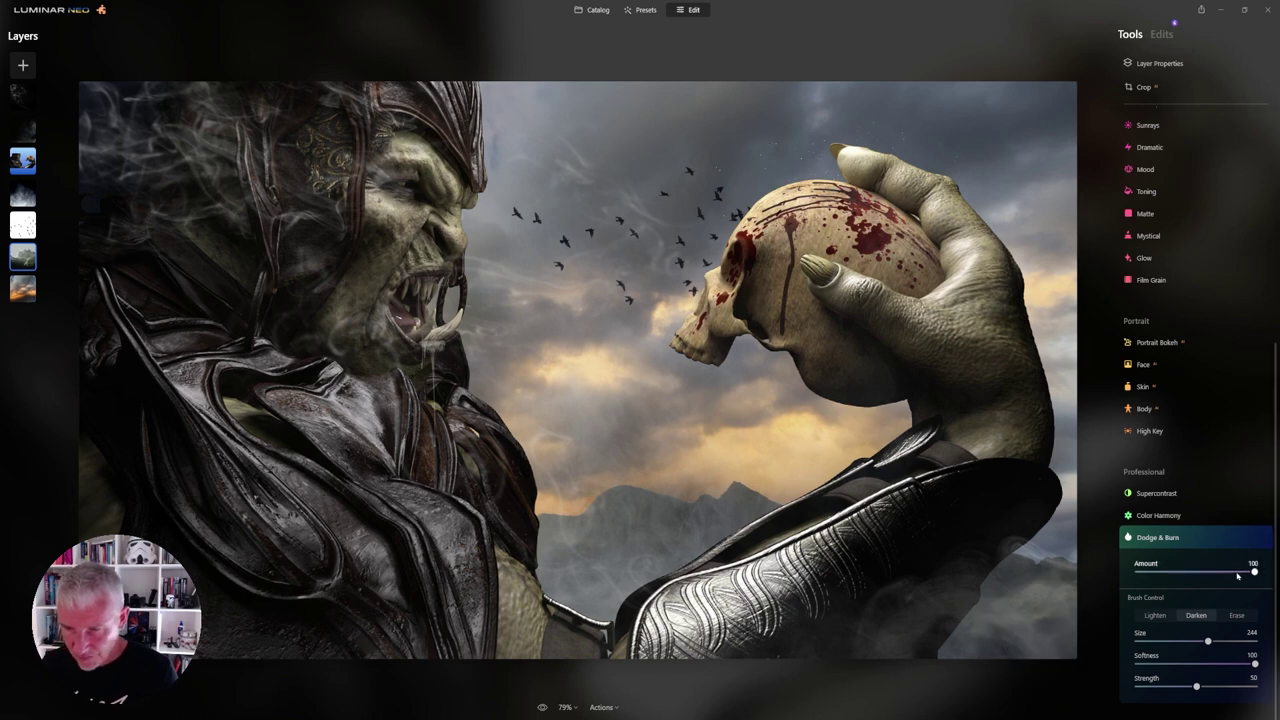
{"action": "left_click_drag", "start_coordinate": [1252, 572], "coordinate": [1230, 572]}
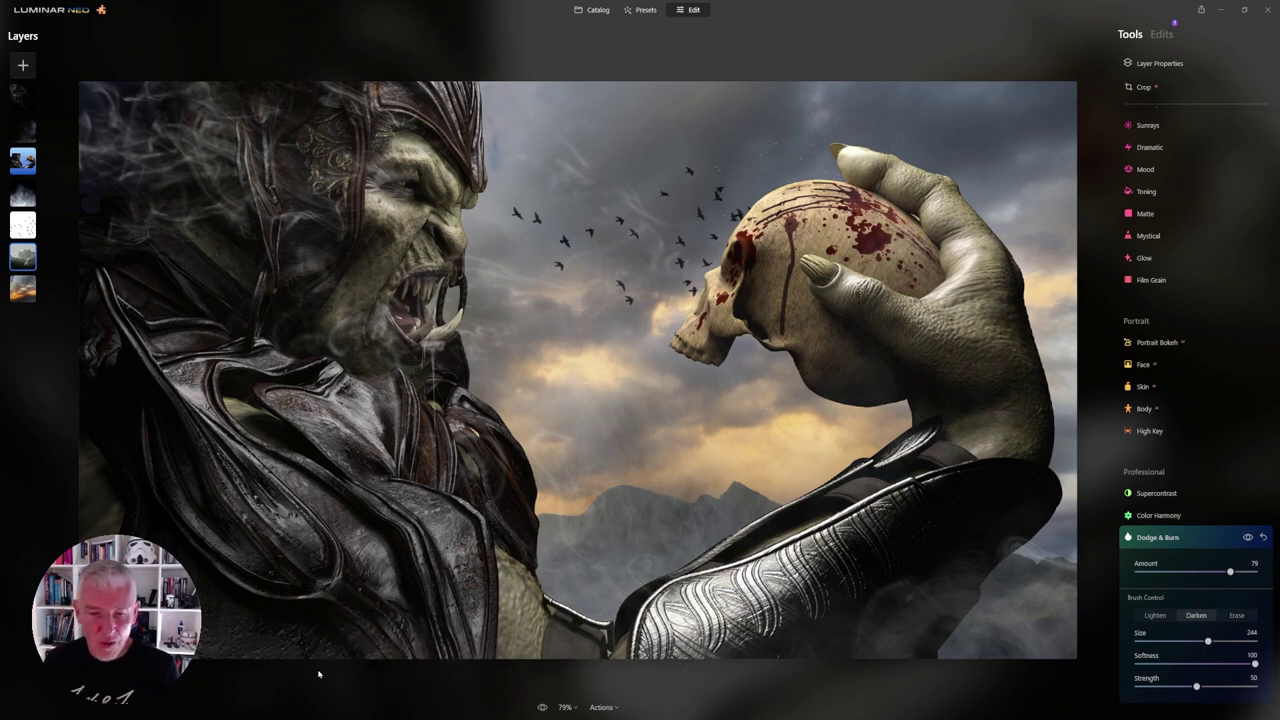
Set the opacity of the smoke layer directly beneath the orc to 26 and of the topmost wispy smoke layer to 42
{"action": "right_click", "coordinate": [30, 204]}
{"action": "left_click", "coordinate": [47, 213]}
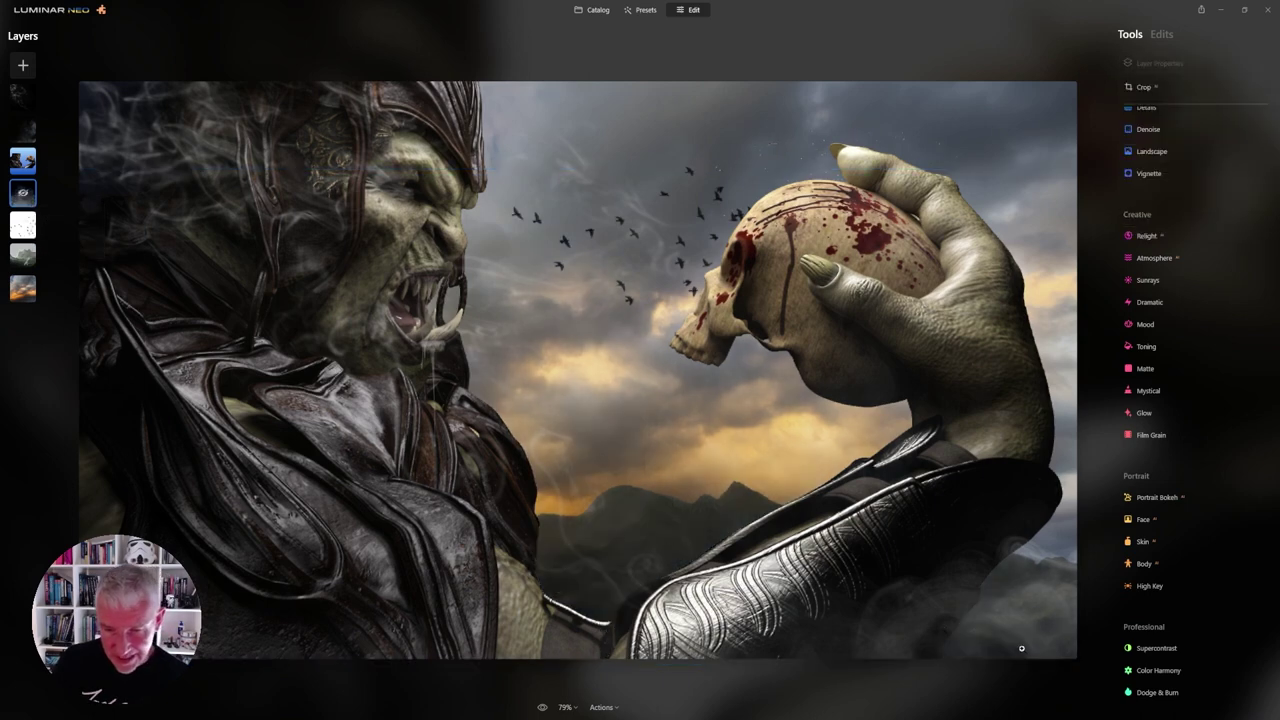
{"action": "right_click", "coordinate": [26, 198]}
{"action": "left_click", "coordinate": [47, 206]}
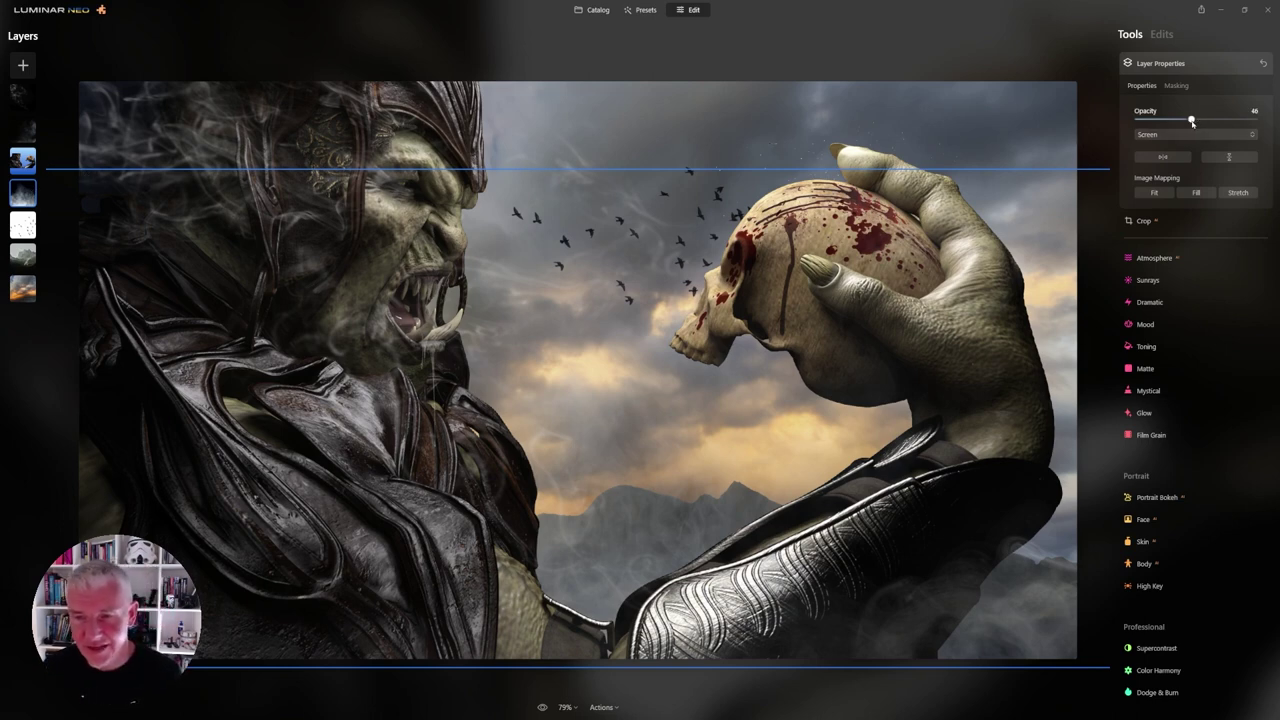
{"action": "left_click_drag", "start_coordinate": [1195, 120], "coordinate": [1169, 124]}
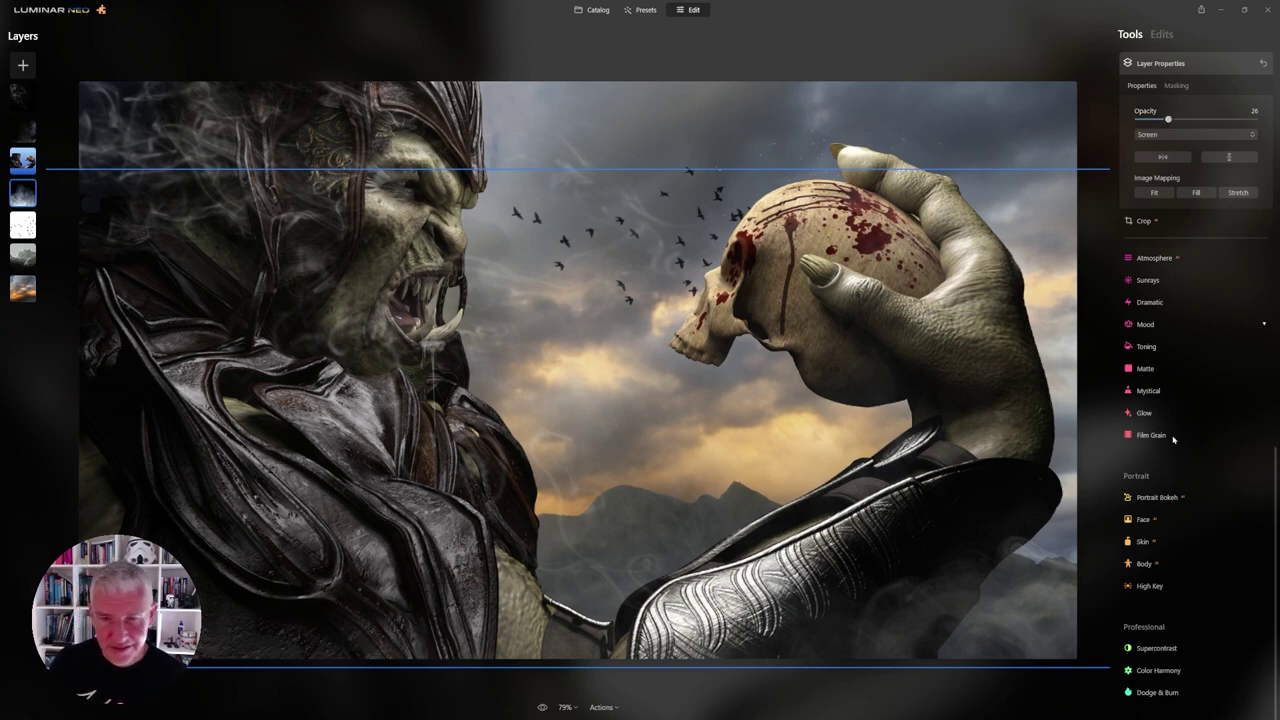
{"action": "left_click", "coordinate": [22, 95]}
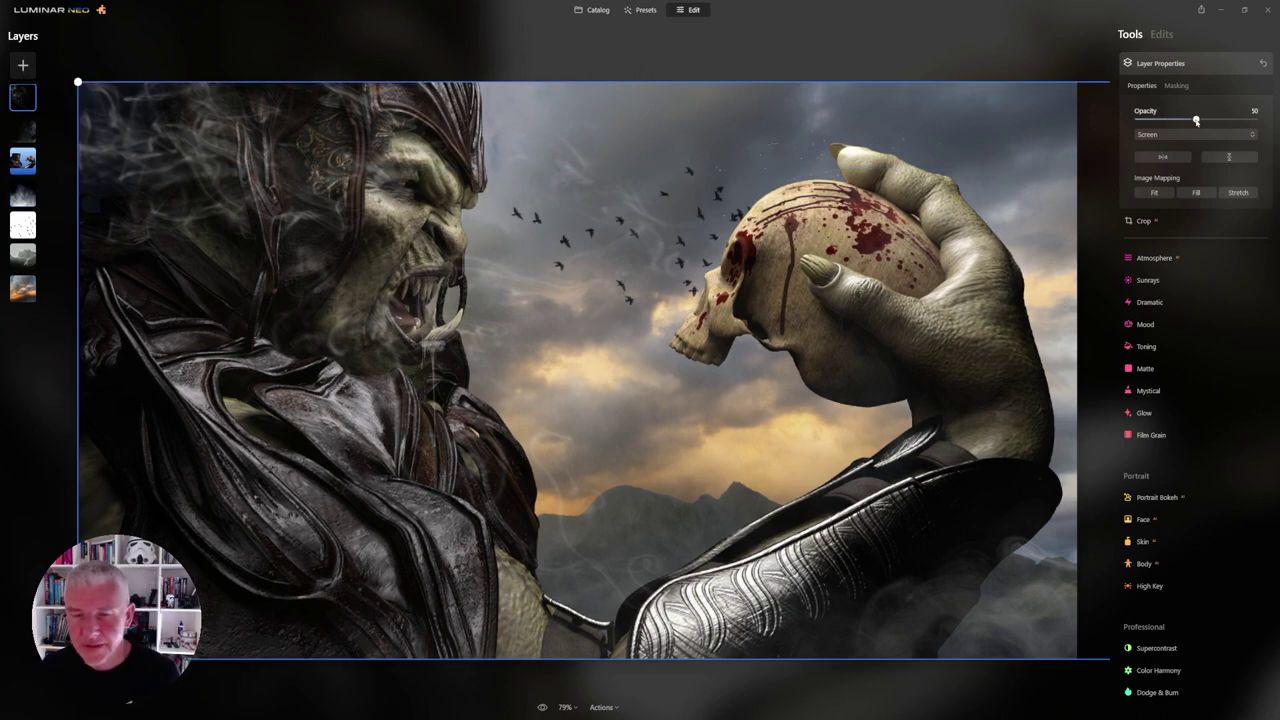
{"action": "left_click_drag", "start_coordinate": [1196, 120], "coordinate": [1187, 121]}
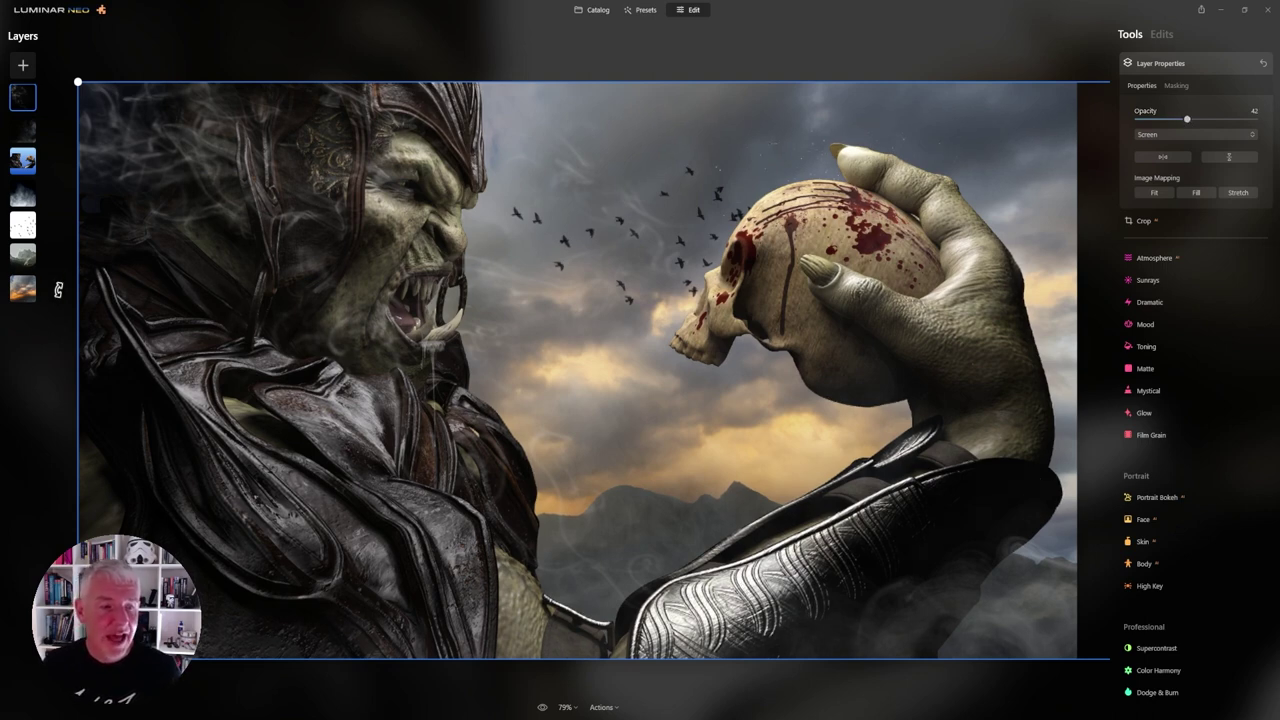
Darken the sky layer with Develop, setting exposure to -1.32 and smart contrast to 20
{"action": "left_click", "coordinate": [30, 292]}
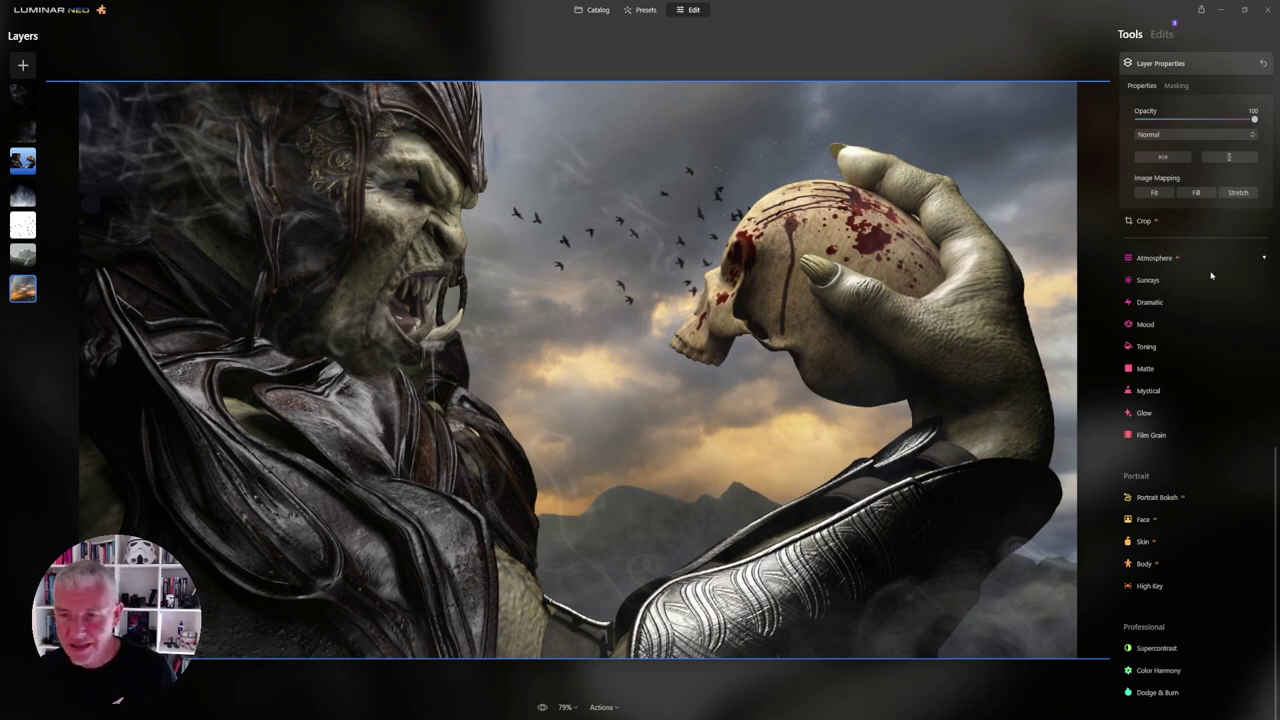
{"action": "left_click", "coordinate": [1178, 66]}
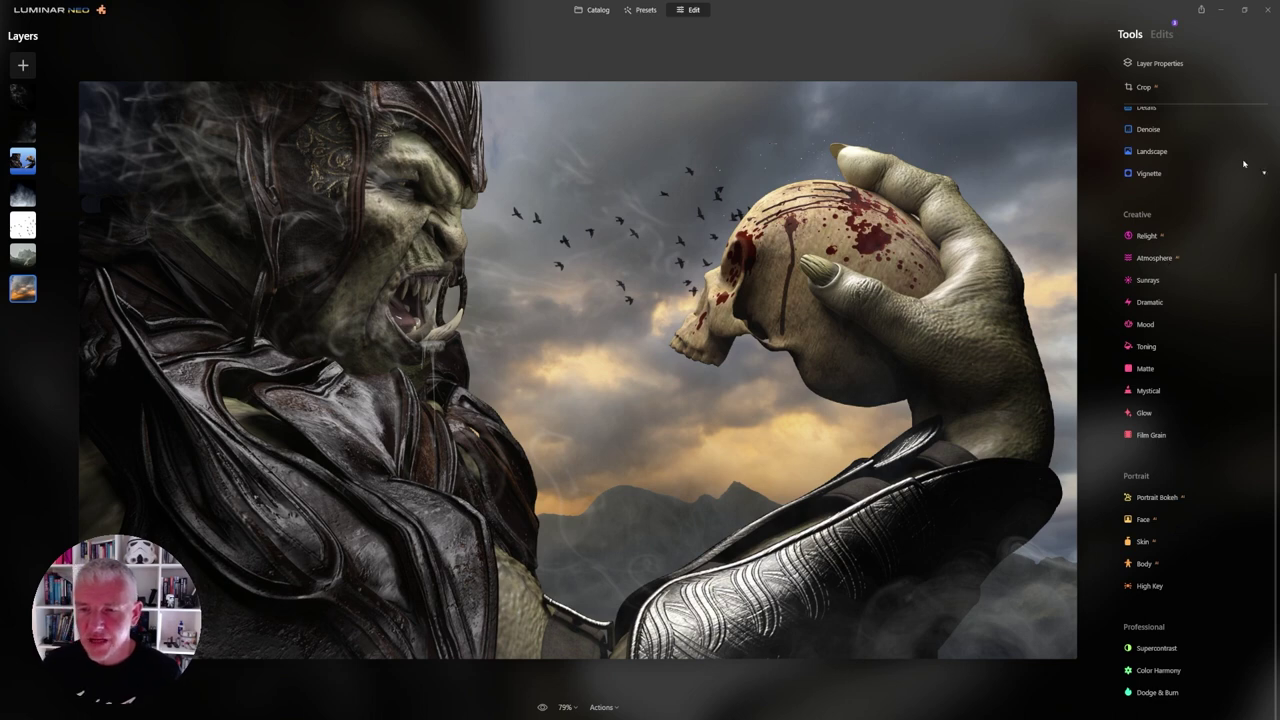
{"action": "scroll", "coordinate": [1196, 167], "scroll_direction": "up", "scroll_amount": 5}
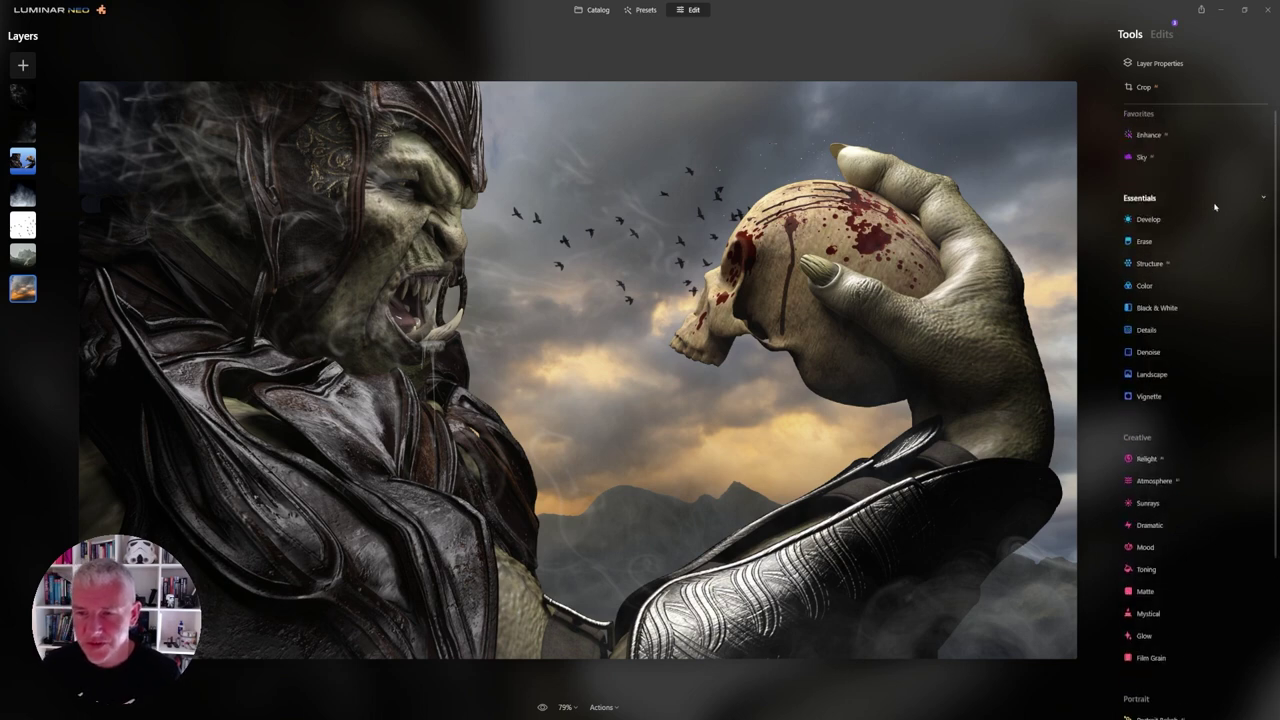
{"action": "left_click", "coordinate": [1164, 227]}
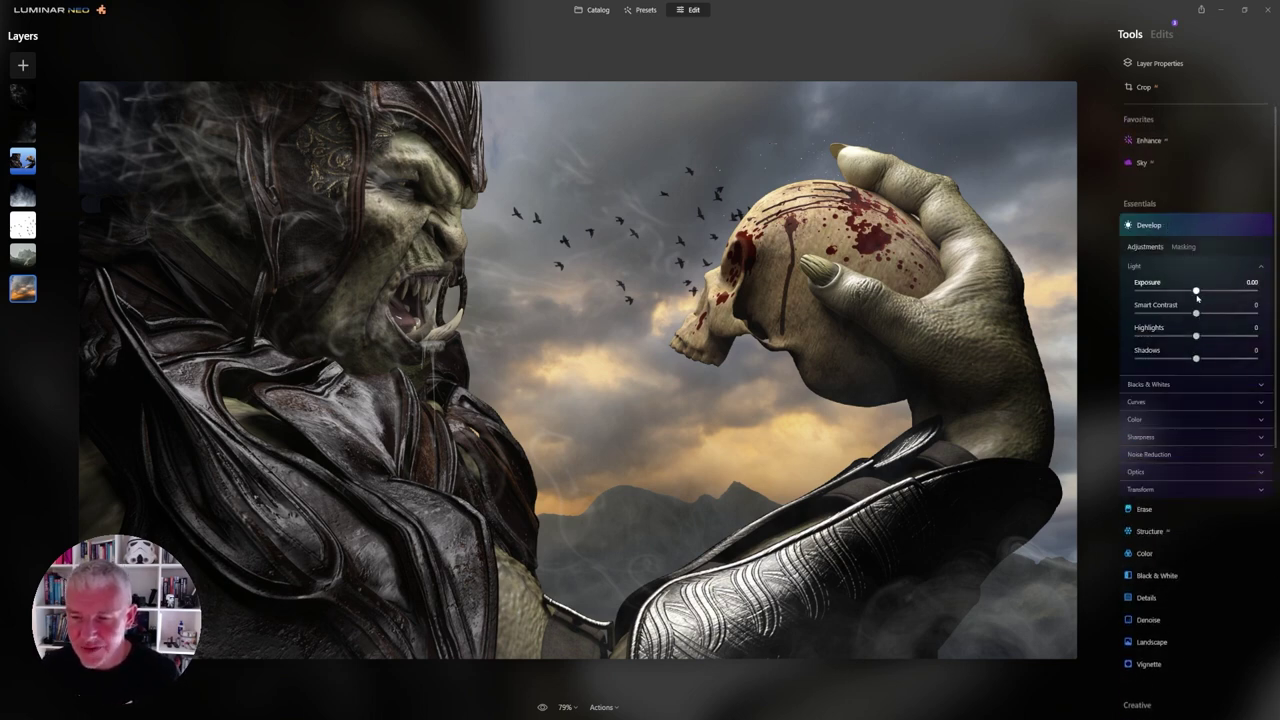
{"action": "left_click_drag", "start_coordinate": [1197, 292], "coordinate": [1176, 291]}
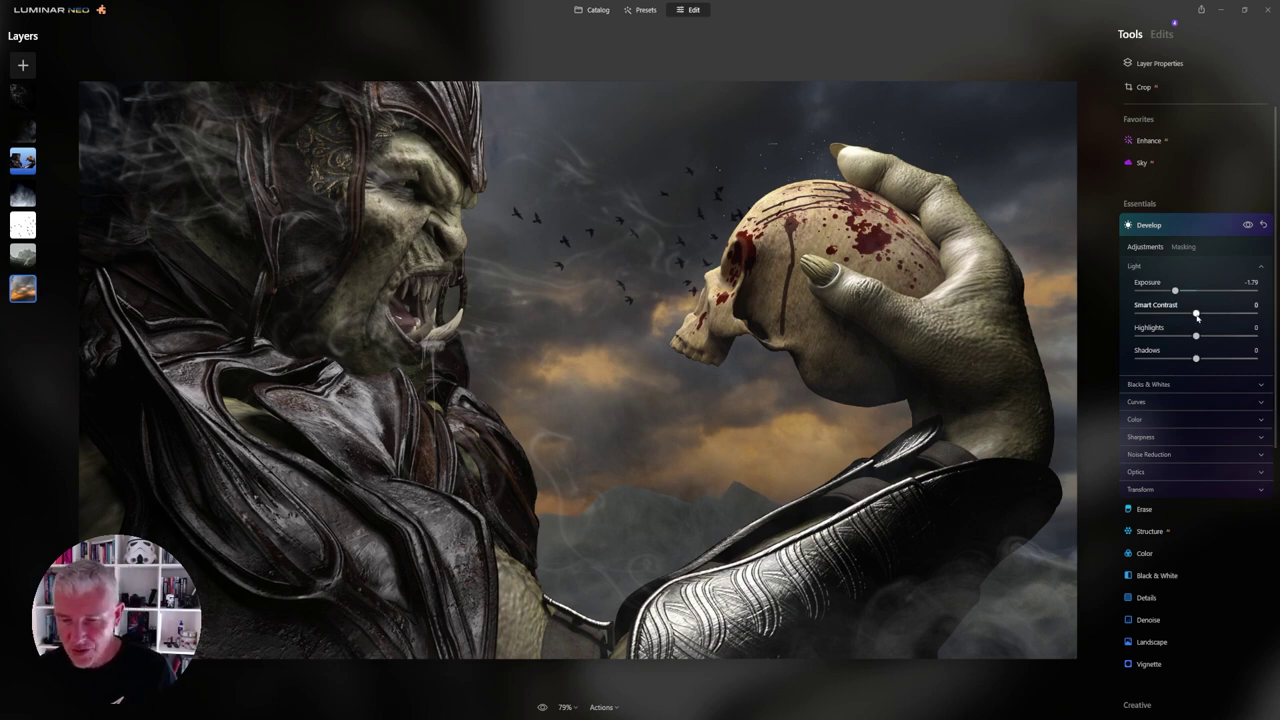
{"action": "left_click_drag", "start_coordinate": [1175, 290], "coordinate": [1212, 318]}
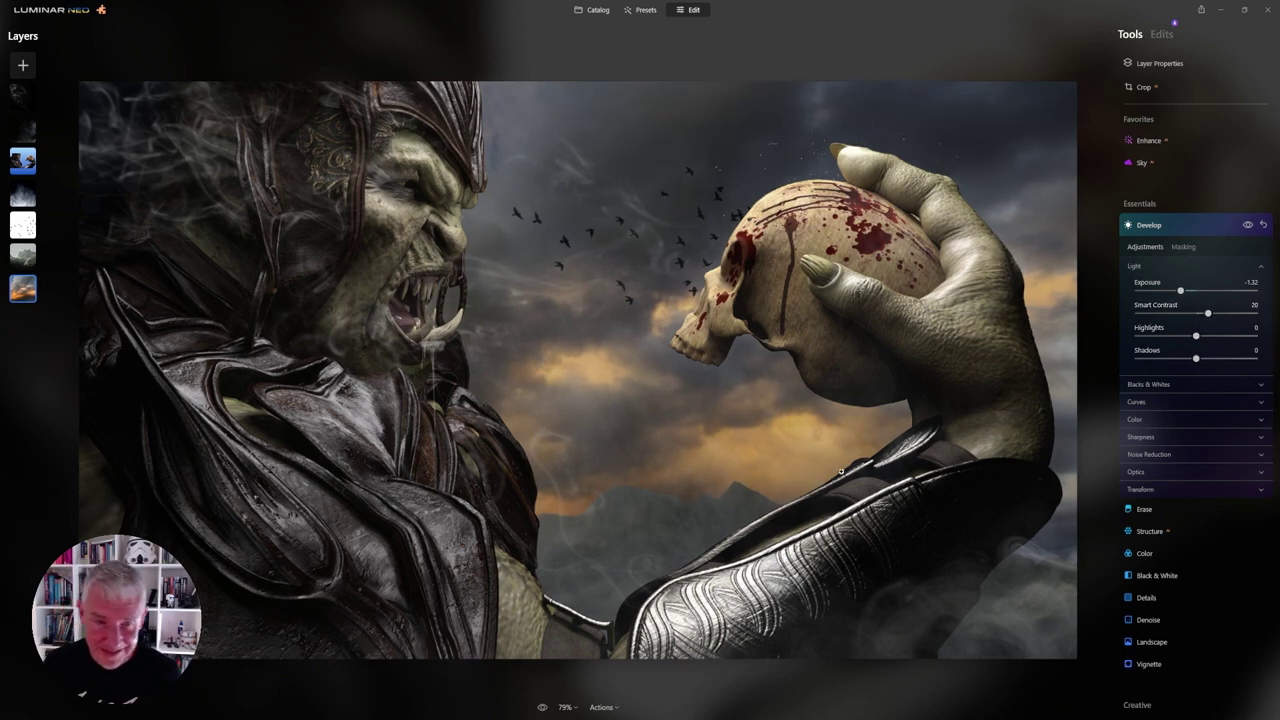
{"action": "left_click", "coordinate": [1149, 225]}
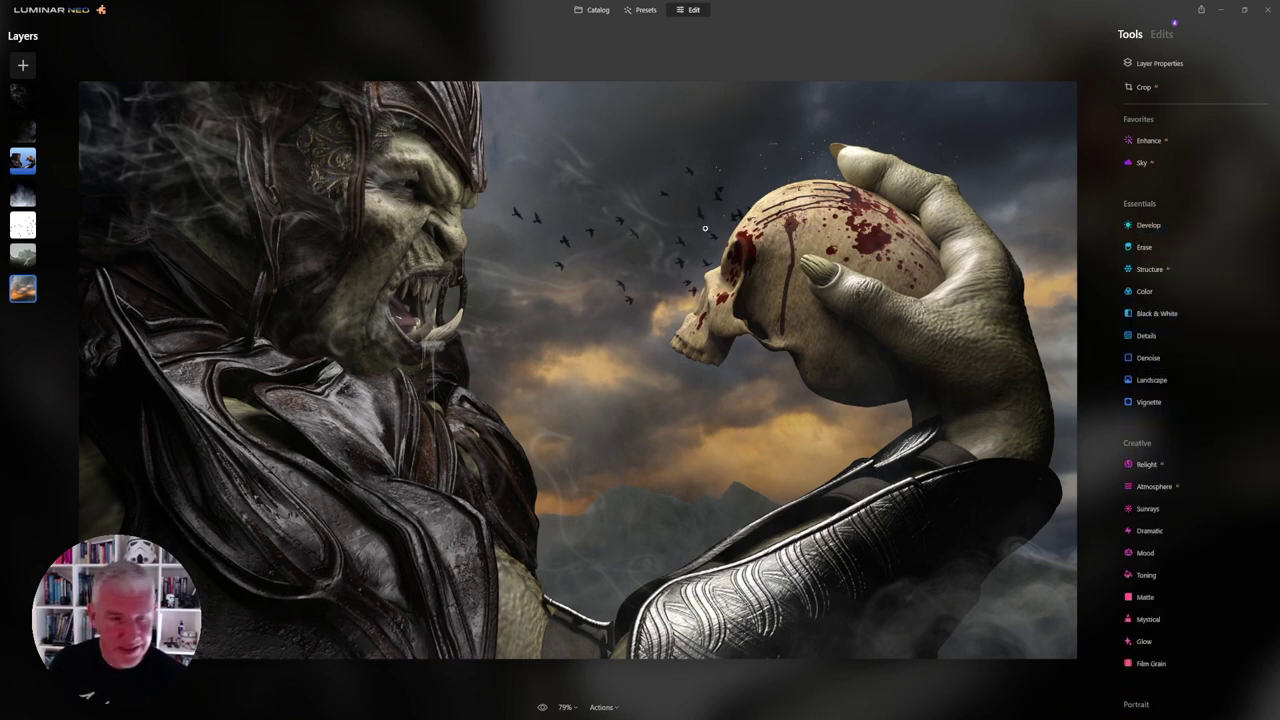
Reposition the mountain layer slightly lower behind the raised arm
{"action": "left_click", "coordinate": [1150, 269]}
{"action": "scroll", "coordinate": [1166, 390], "scroll_direction": "down", "scroll_amount": 3}
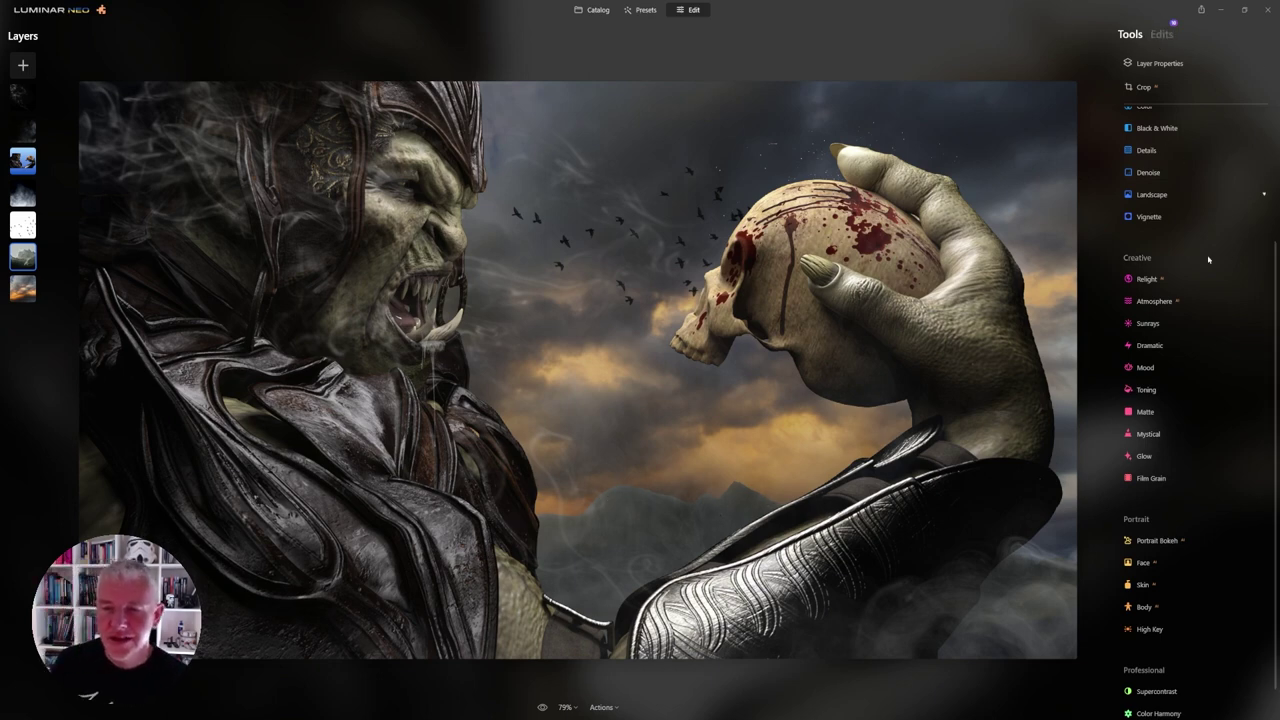
{"action": "scroll", "coordinate": [1160, 100], "scroll_direction": "up", "scroll_amount": 3}
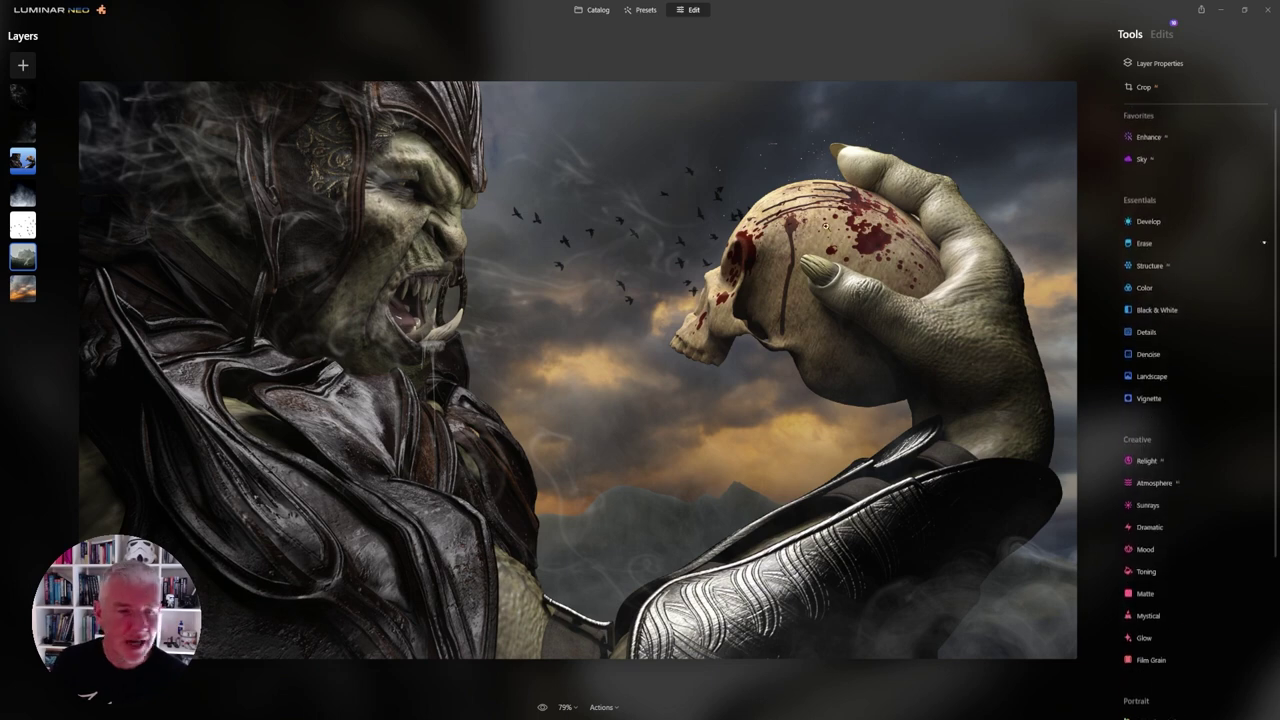
{"action": "left_click", "coordinate": [1150, 64]}
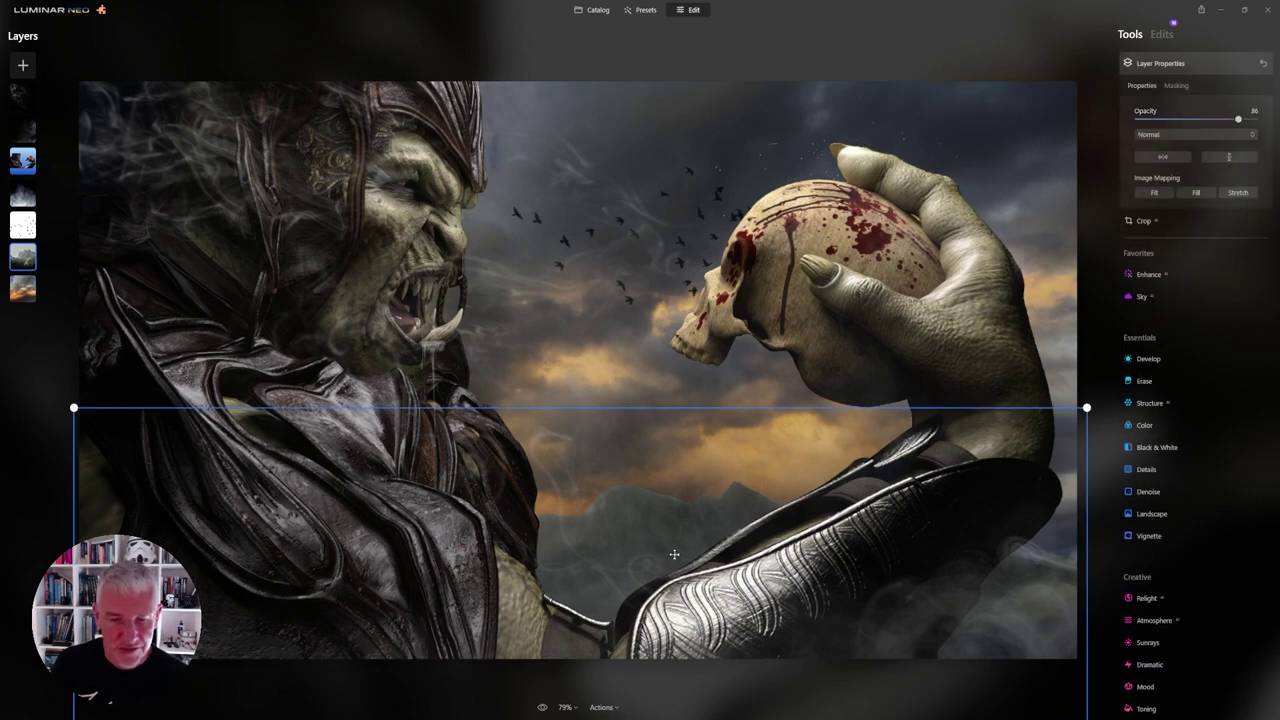
{"action": "left_click_drag", "start_coordinate": [674, 554], "coordinate": [672, 567]}
{"action": "left_click", "coordinate": [969, 315]}
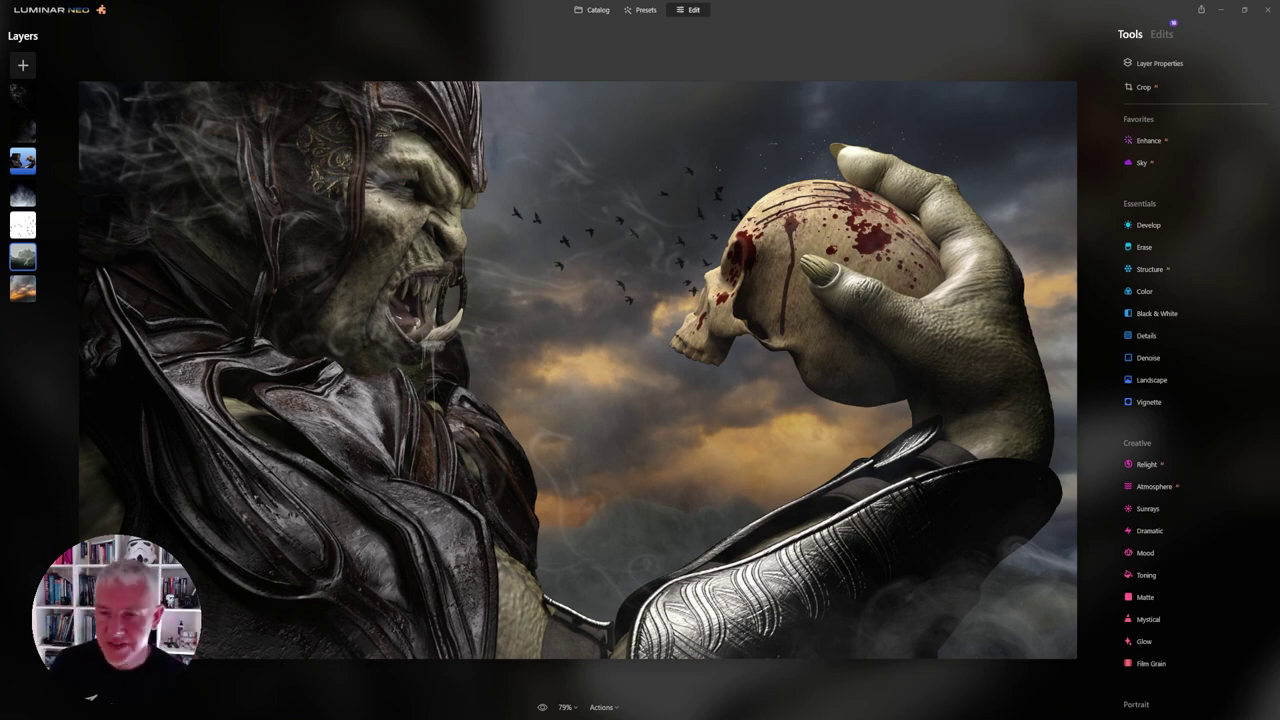
Set the mountain layer's opacity to 71 and its Develop exposure to -2.99
{"action": "left_click", "coordinate": [1172, 68]}
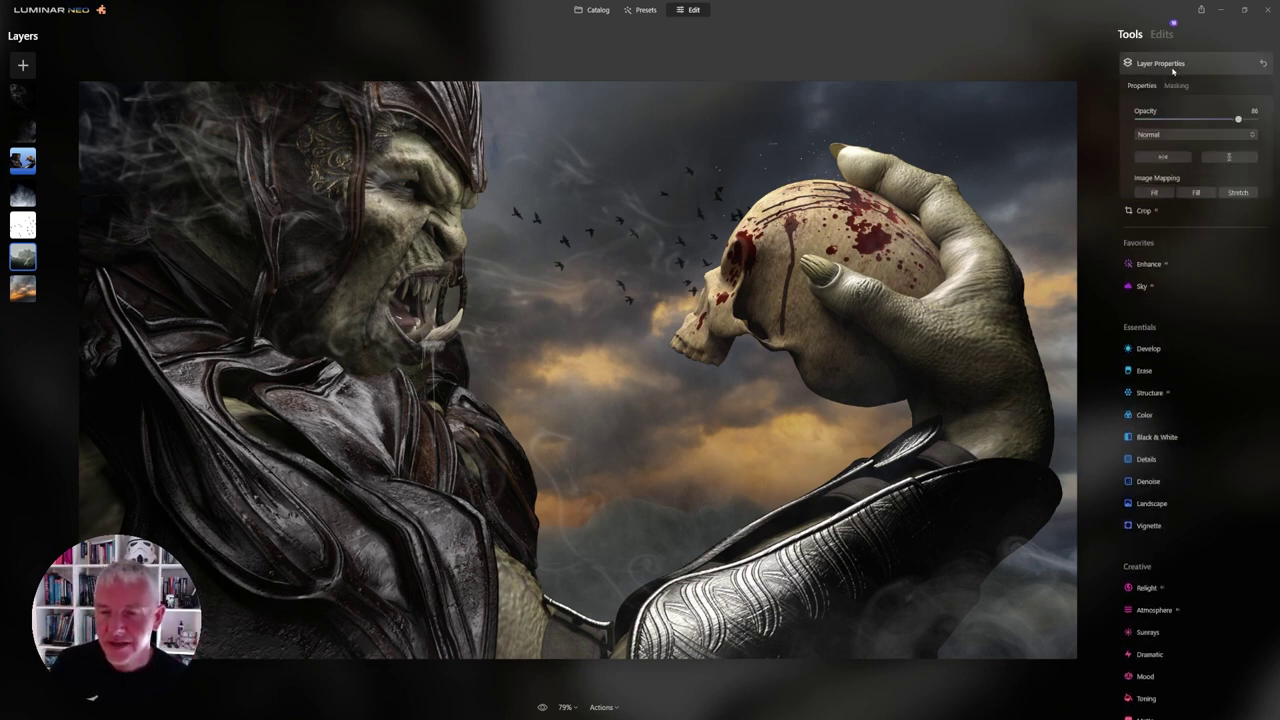
{"action": "left_click_drag", "start_coordinate": [1238, 120], "coordinate": [1219, 122]}
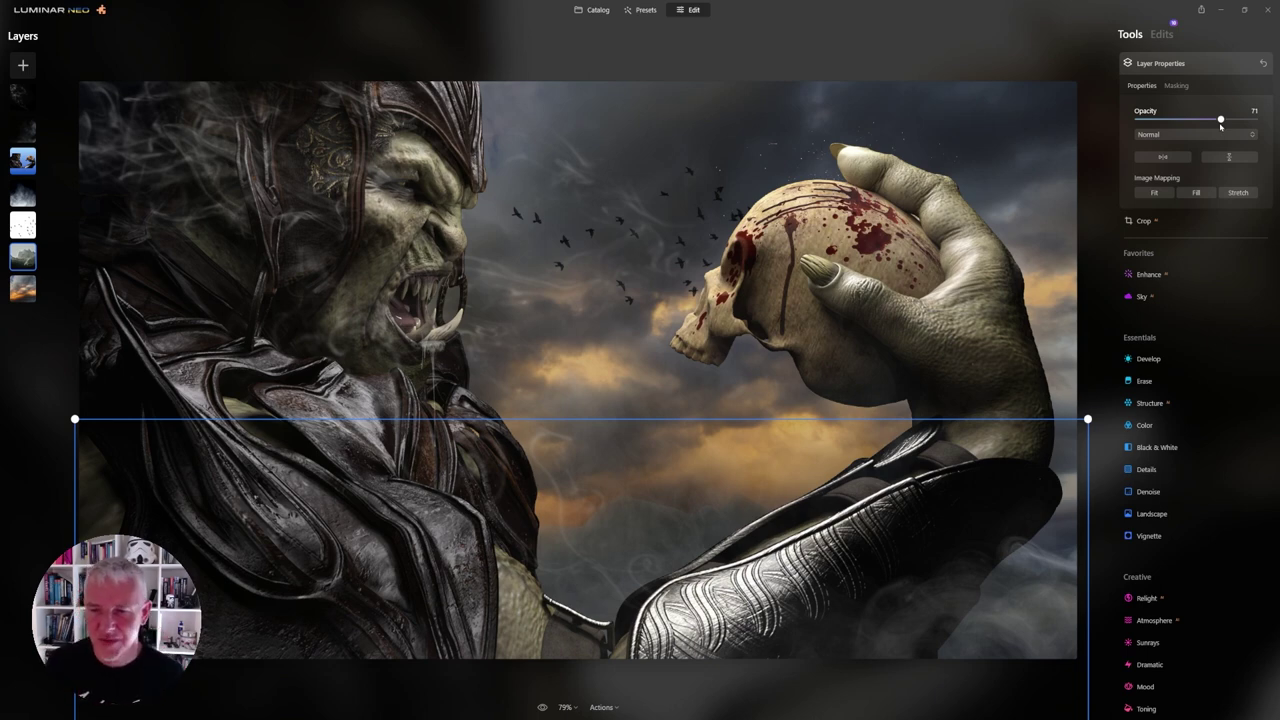
{"action": "left_click", "coordinate": [1150, 357]}
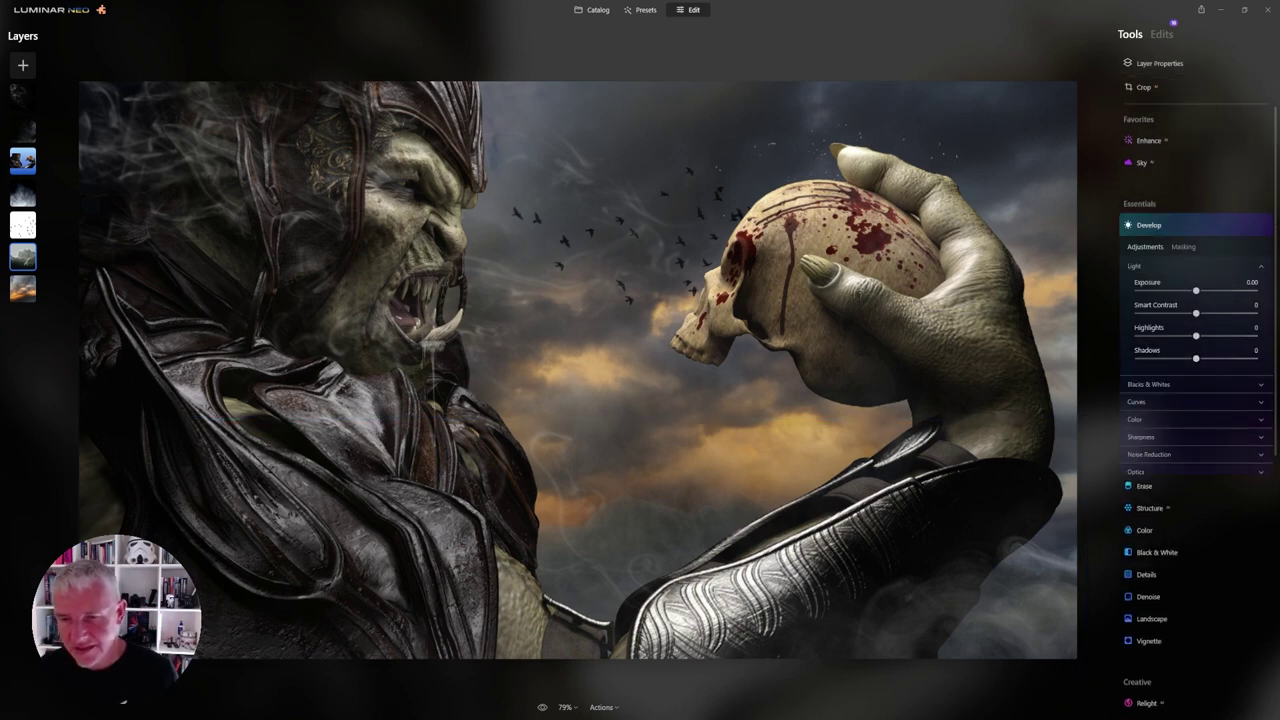
{"action": "left_click_drag", "start_coordinate": [1196, 291], "coordinate": [1160, 286]}
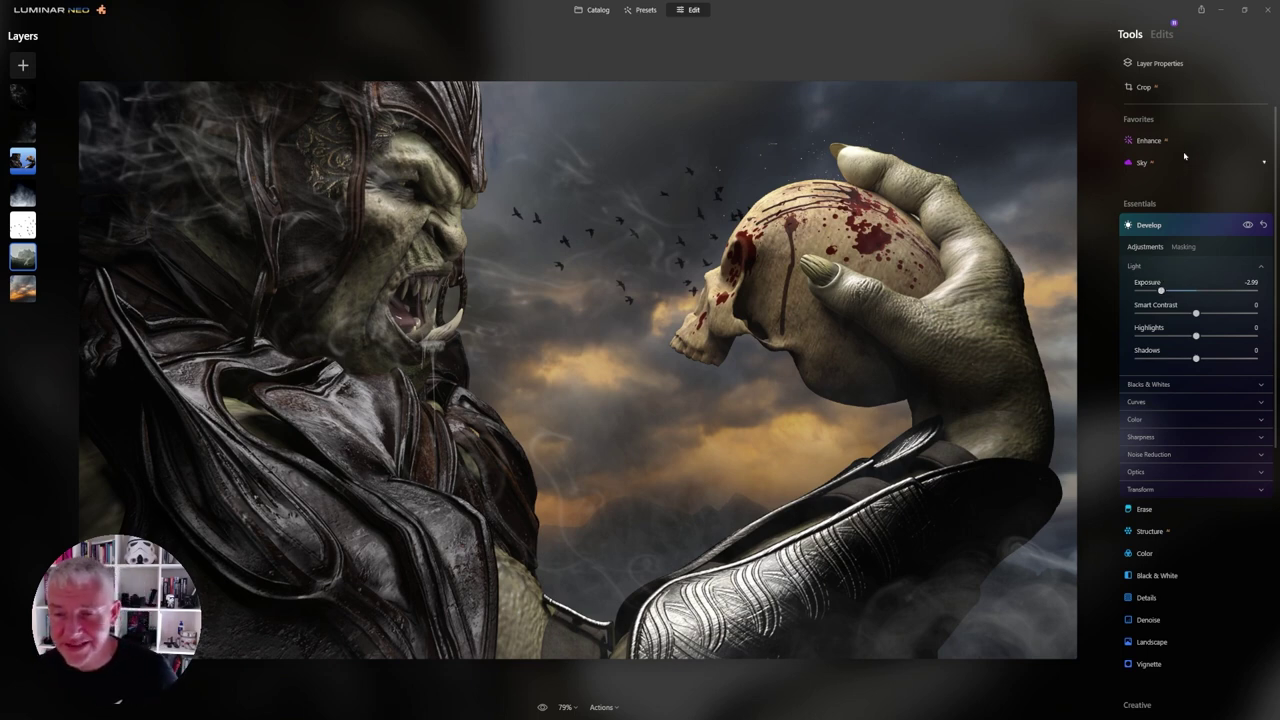
Soften the mountain ridge by erasing along its edge with a layer mask brush at size 10 and softness 100
{"action": "left_click", "coordinate": [1159, 64]}
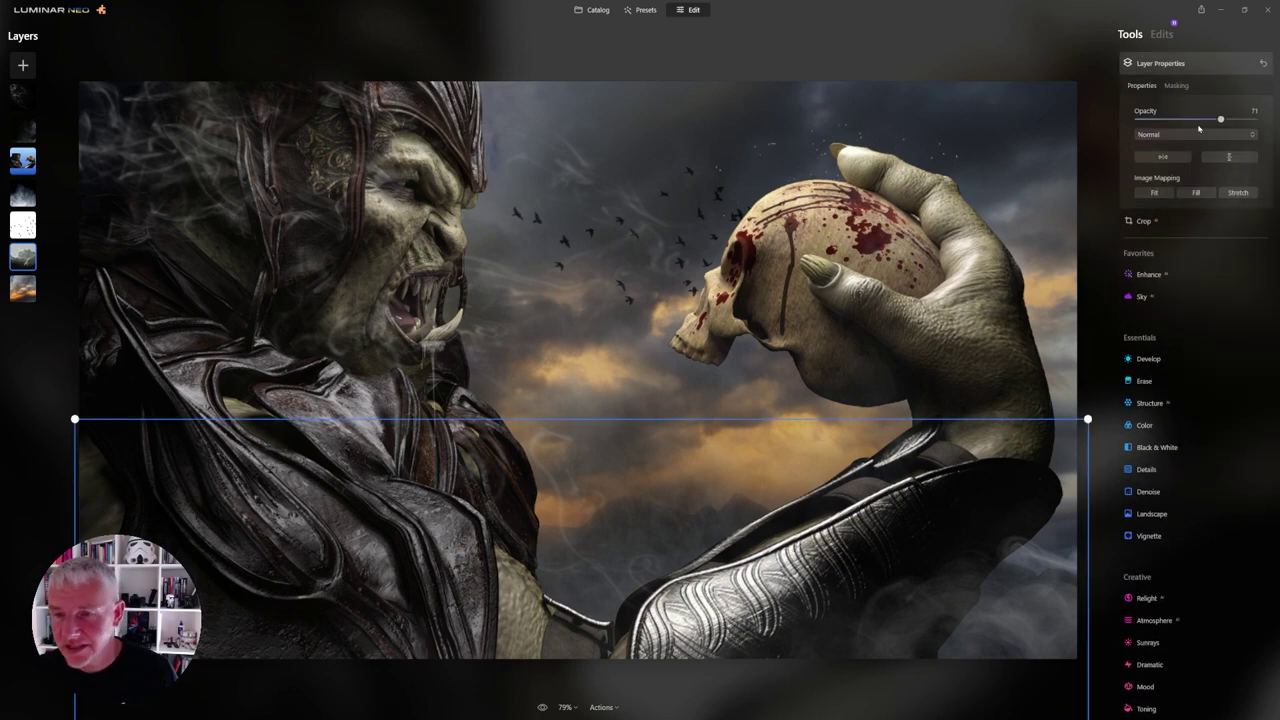
{"action": "left_click", "coordinate": [1176, 85]}
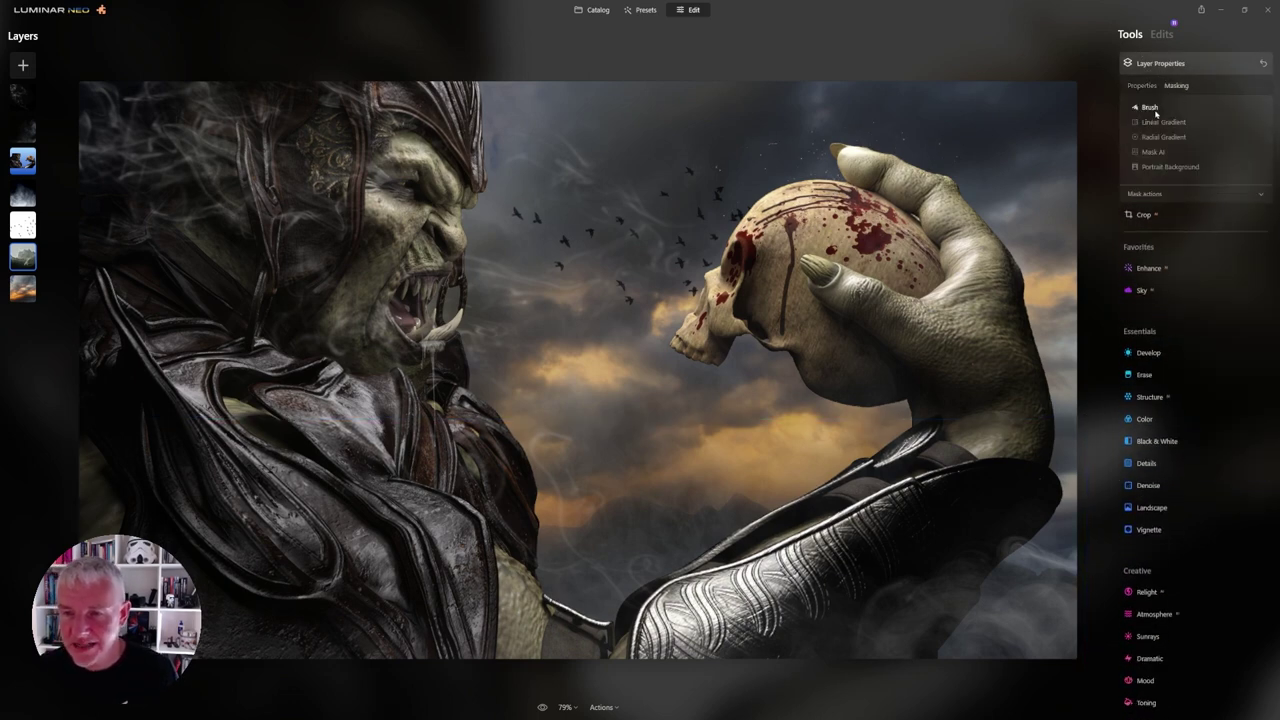
{"action": "left_click", "coordinate": [1150, 108]}
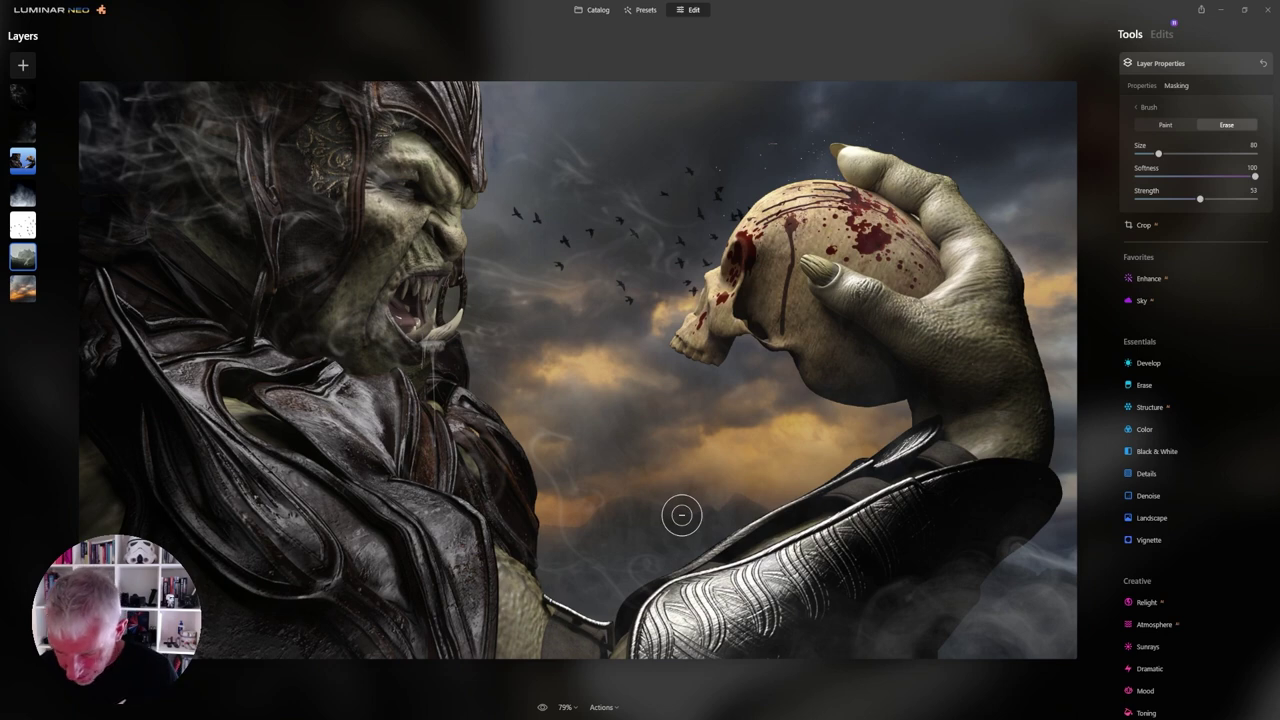
{"action": "key", "text": "bracketleft"}
{"action": "key", "text": "bracketleft"}
{"action": "key", "text": "bracketleft"}
{"action": "key", "text": "bracketleft"}
{"action": "key", "text": "bracketleft"}
{"action": "key", "text": "bracketleft"}
{"action": "key", "text": "bracketleft"}
{"action": "key", "text": "bracketleft"}
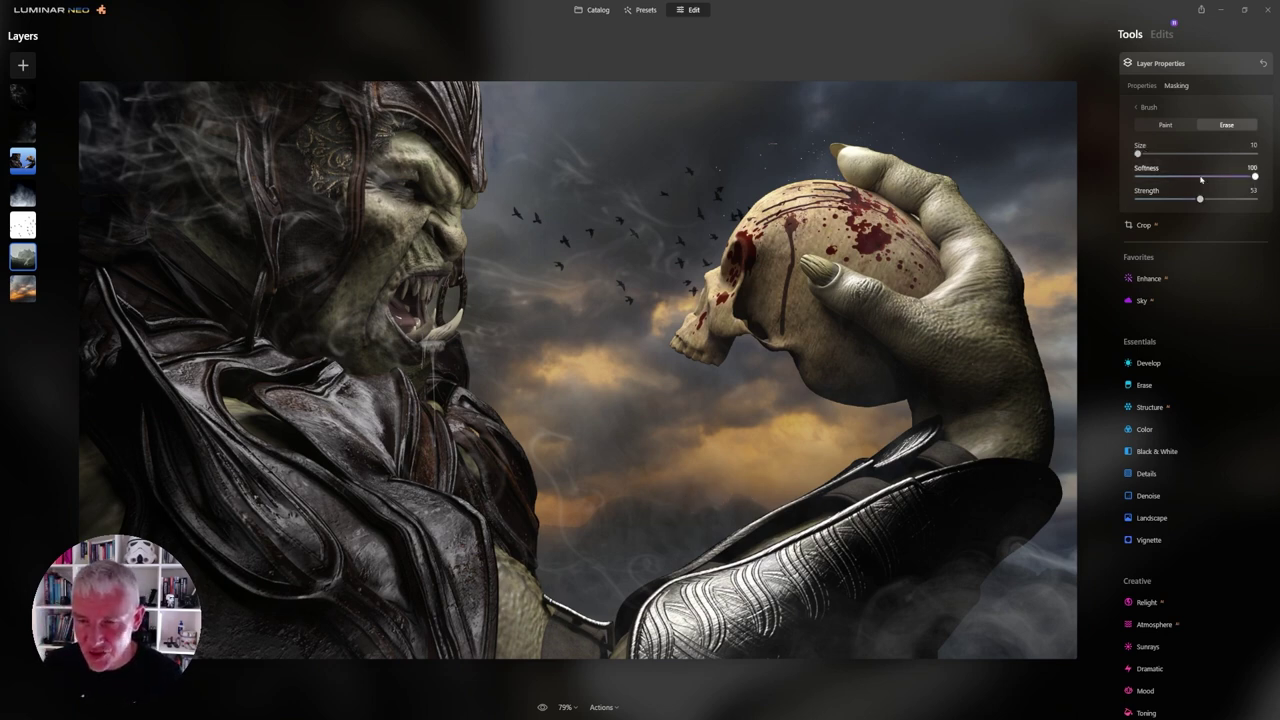
{"action": "mouse_move", "coordinate": [680, 507]}
{"action": "left_mouse_down"}
{"action": "mouse_move", "coordinate": [611, 499]}
{"action": "mouse_move", "coordinate": [575, 529]}
{"action": "mouse_move", "coordinate": [422, 537]}
{"action": "mouse_move", "coordinate": [597, 508]}
{"action": "mouse_move", "coordinate": [588, 514]}
{"action": "mouse_move", "coordinate": [615, 492]}
{"action": "mouse_move", "coordinate": [668, 508]}
{"action": "mouse_move", "coordinate": [757, 490]}
{"action": "mouse_move", "coordinate": [836, 510]}
{"action": "left_mouse_up"}
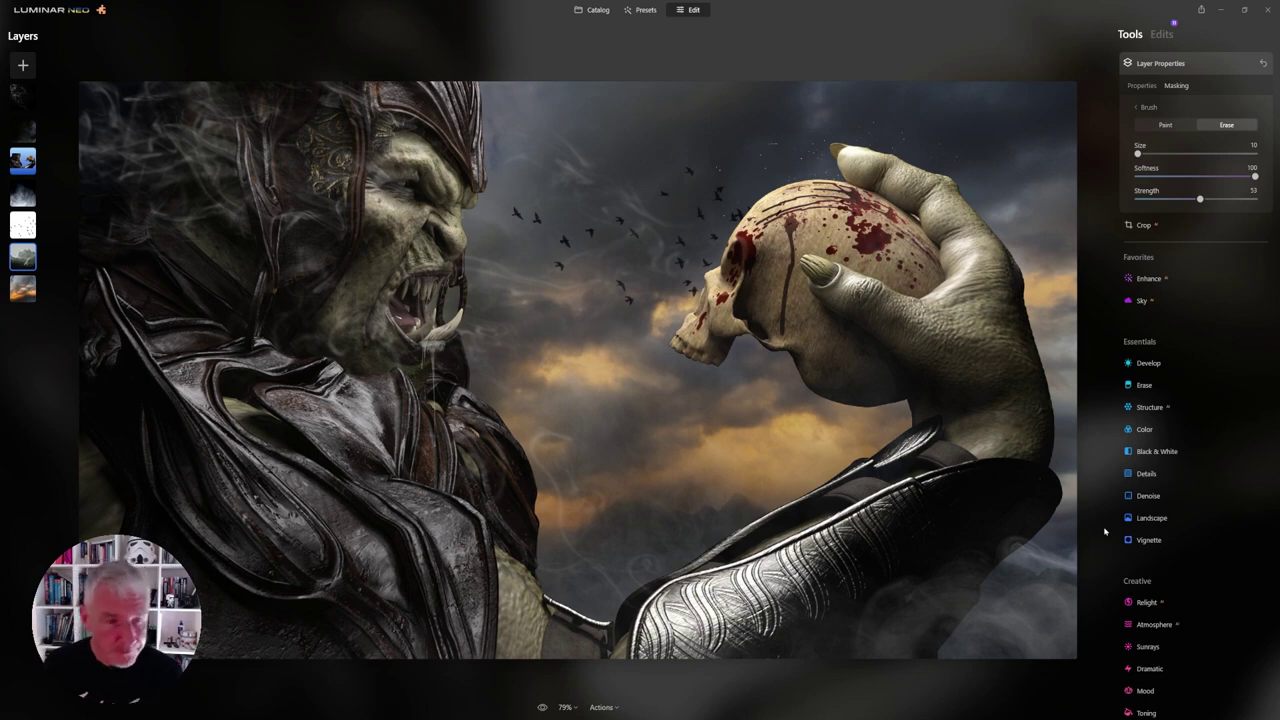
Duplicate the orc layer
{"action": "left_click", "coordinate": [23, 162]}
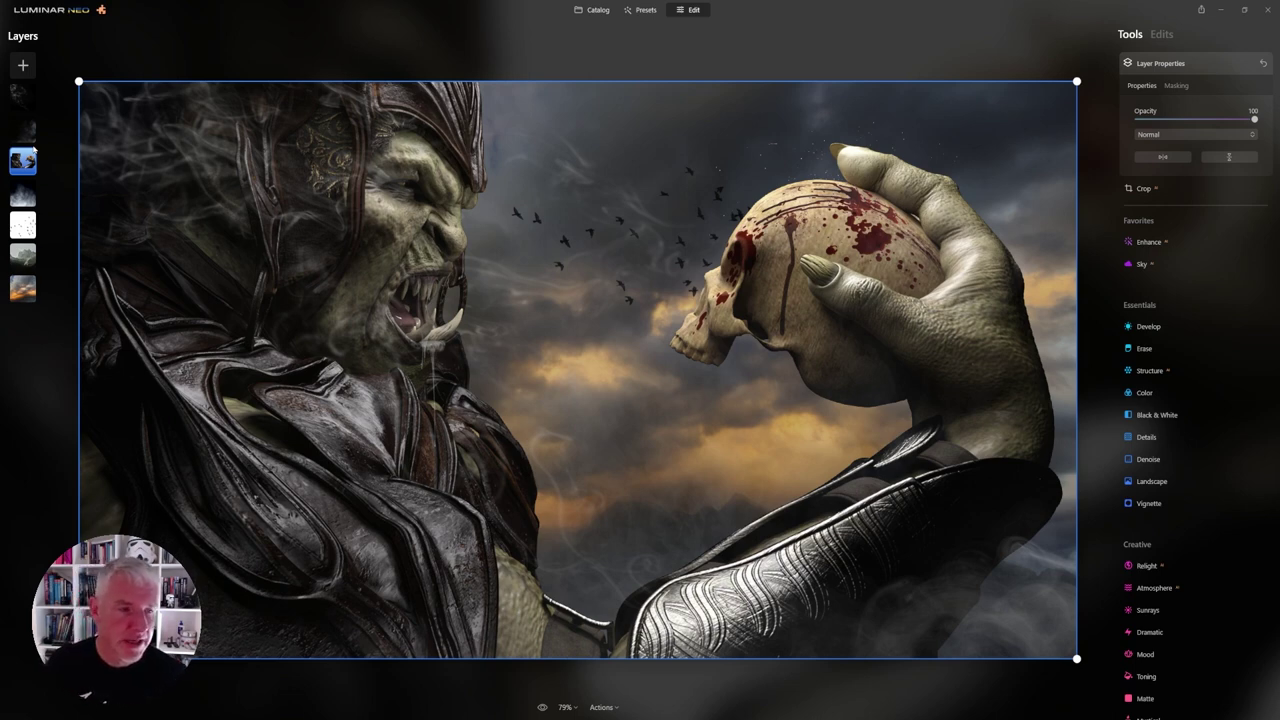
{"action": "right_click", "coordinate": [32, 169]}
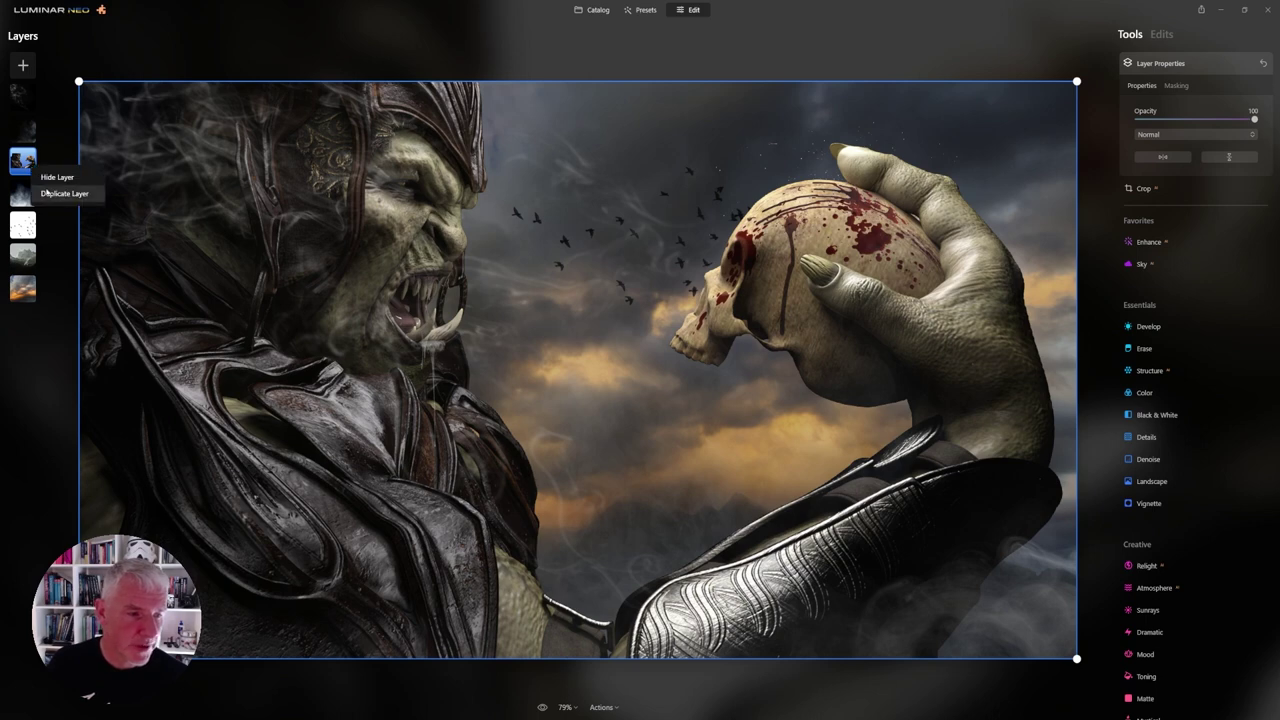
{"action": "left_click", "coordinate": [47, 187]}
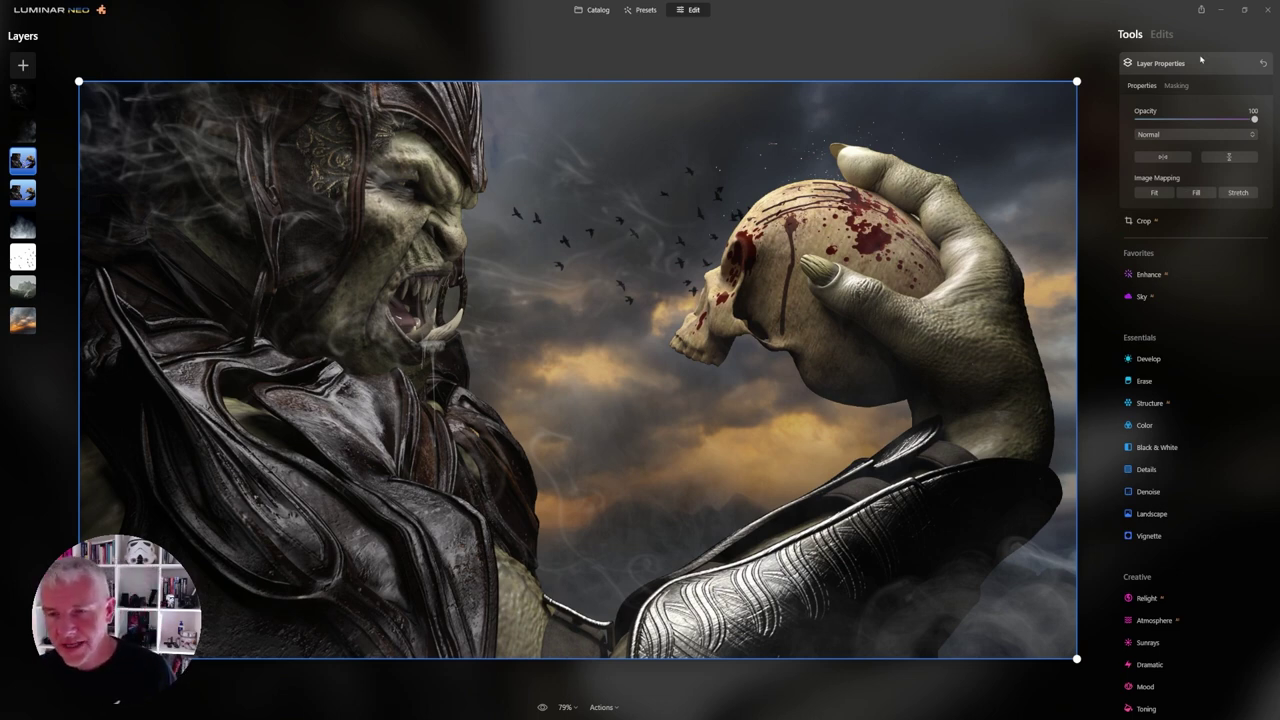
Soften the duplicated orc layer with a Structure amount of -100, keeping the layer's opacity at 100
{"action": "left_click", "coordinate": [1150, 236]}
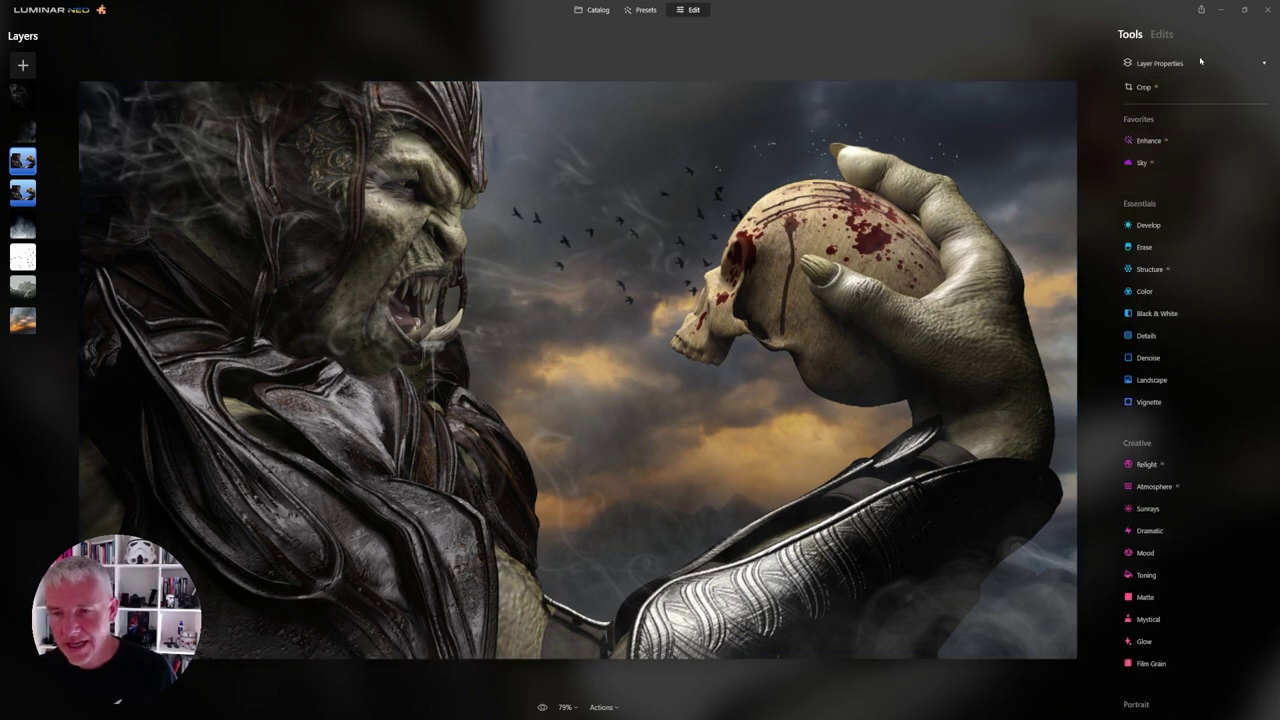
{"action": "left_click", "coordinate": [1164, 271]}
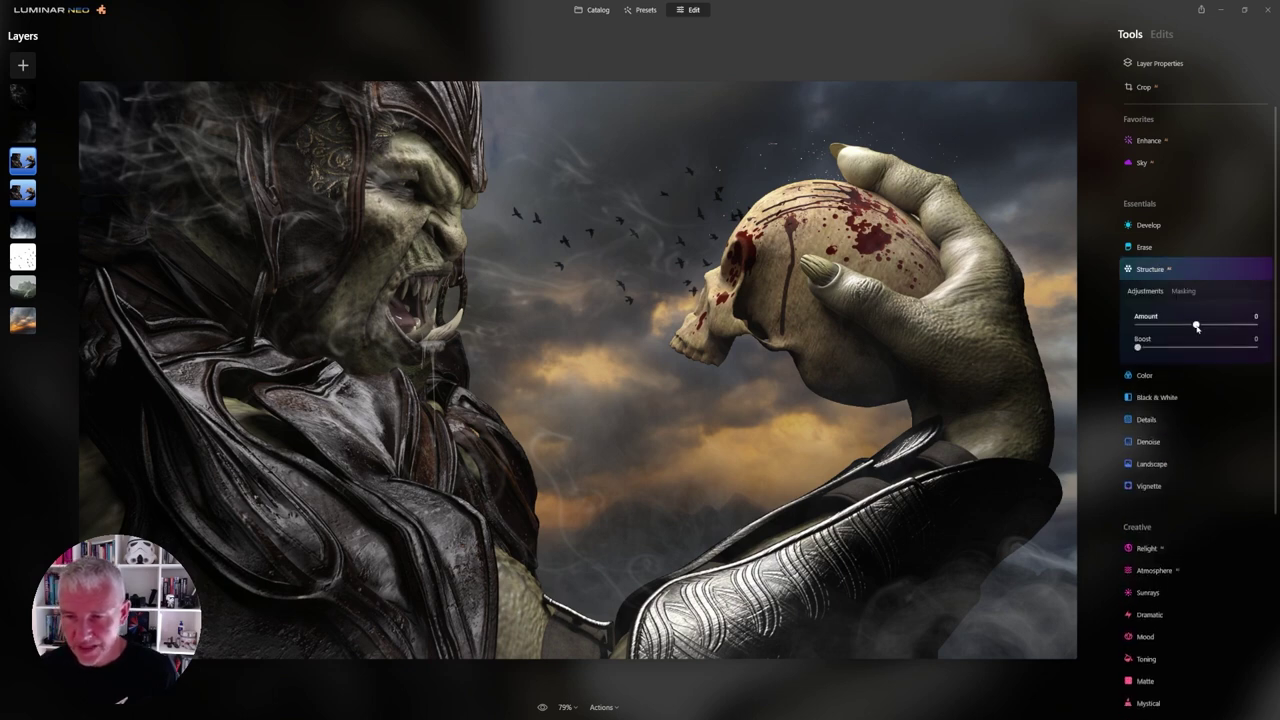
{"action": "left_click_drag", "start_coordinate": [1197, 327], "coordinate": [1120, 323]}
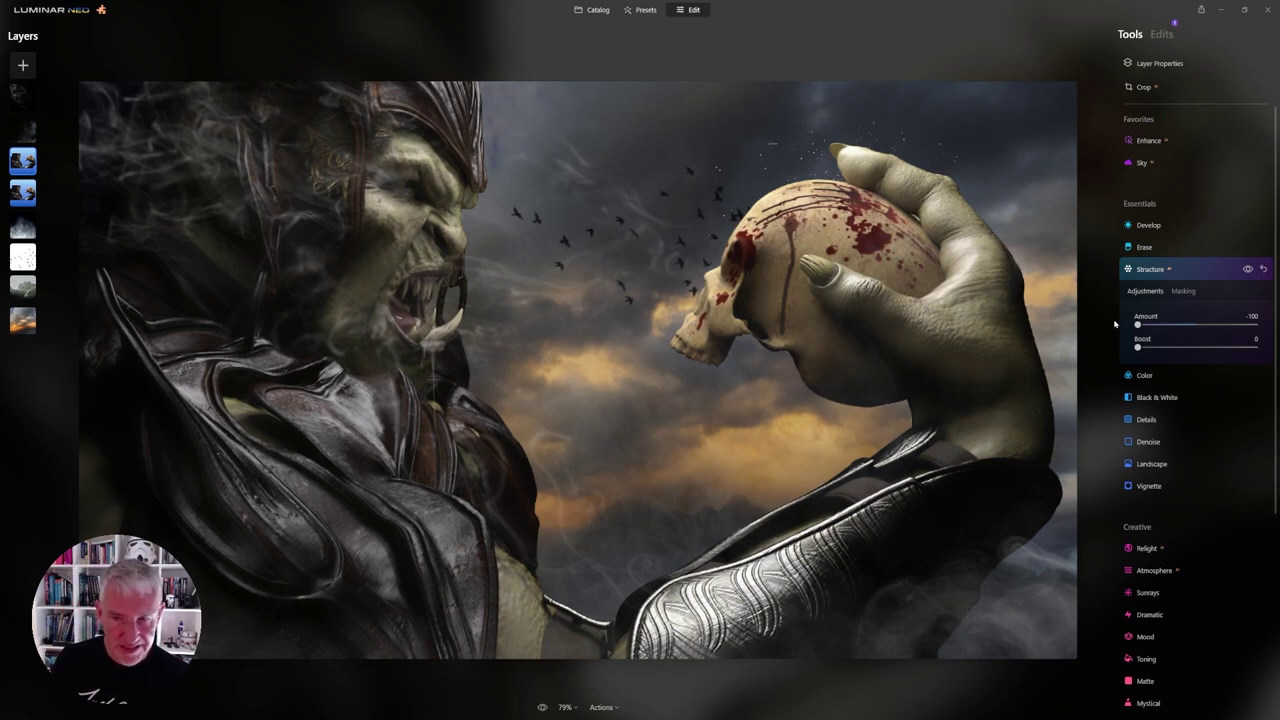
{"action": "left_click", "coordinate": [1160, 63]}
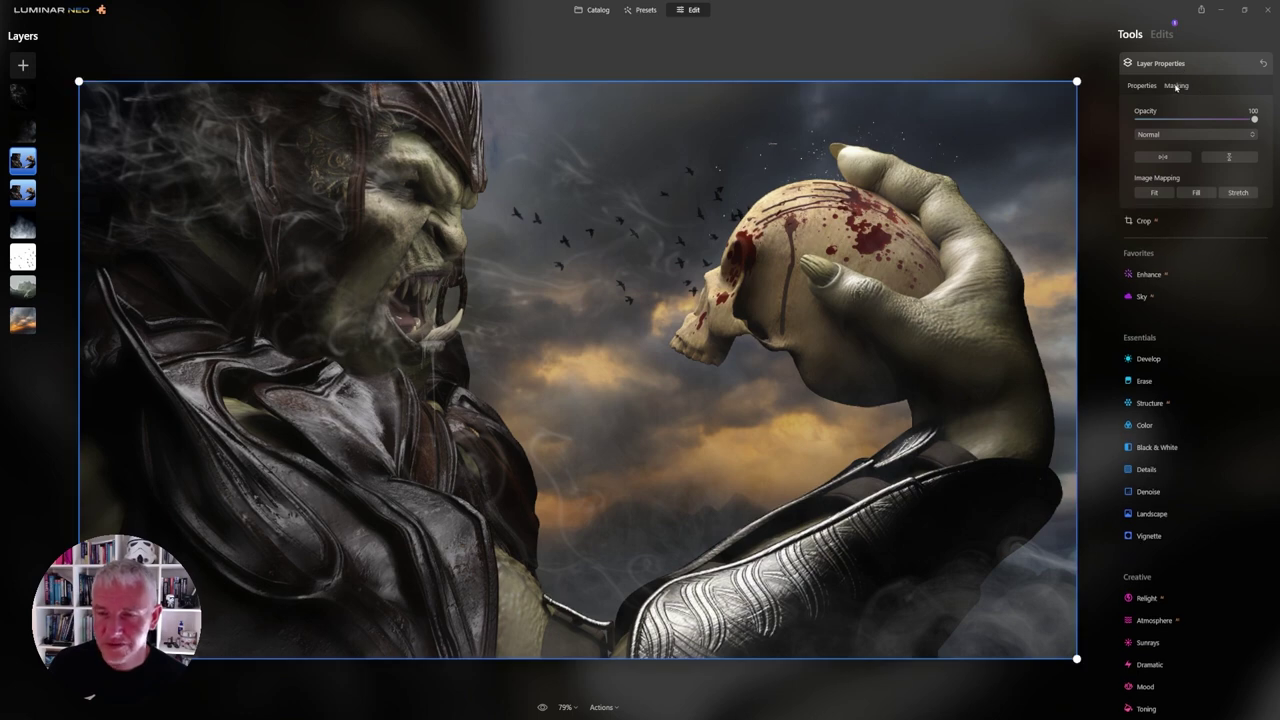
{"action": "mouse_move", "coordinate": [1254, 119]}
{"action": "left_mouse_down"}
{"action": "mouse_move", "coordinate": [1130, 119]}
{"action": "mouse_move", "coordinate": [1254, 119]}
{"action": "mouse_move", "coordinate": [1137, 119]}
{"action": "mouse_move", "coordinate": [1268, 138]}
{"action": "left_mouse_up"}
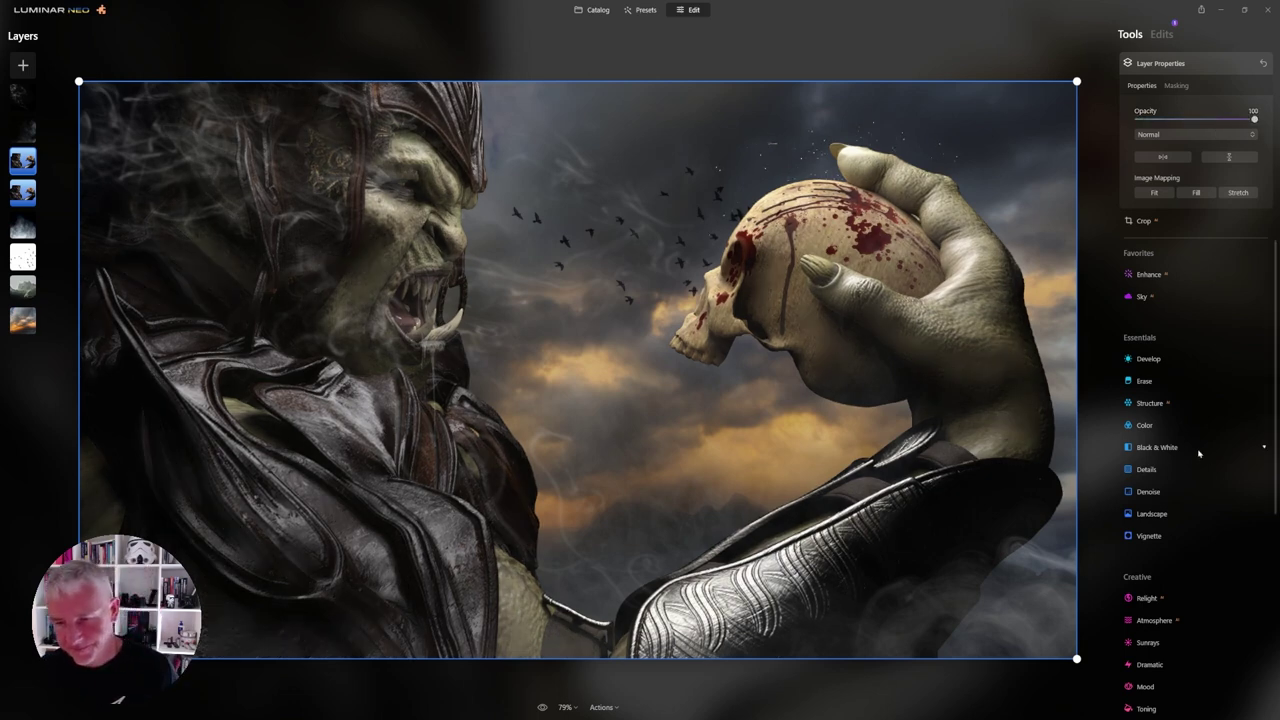
Soften the duplicated orc layer further in Details, with small details at -60, medium details at -63 and large details at -61
{"action": "left_click", "coordinate": [1150, 469]}
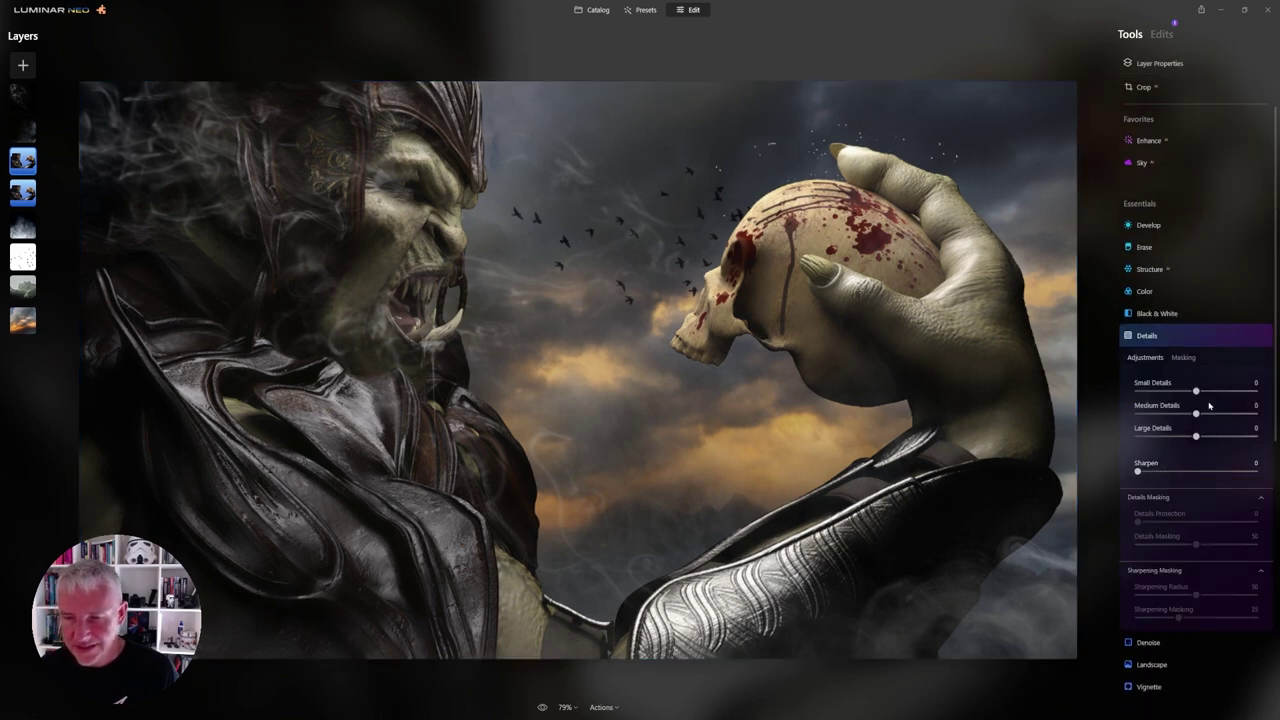
{"action": "left_click_drag", "start_coordinate": [1196, 392], "coordinate": [1146, 413]}
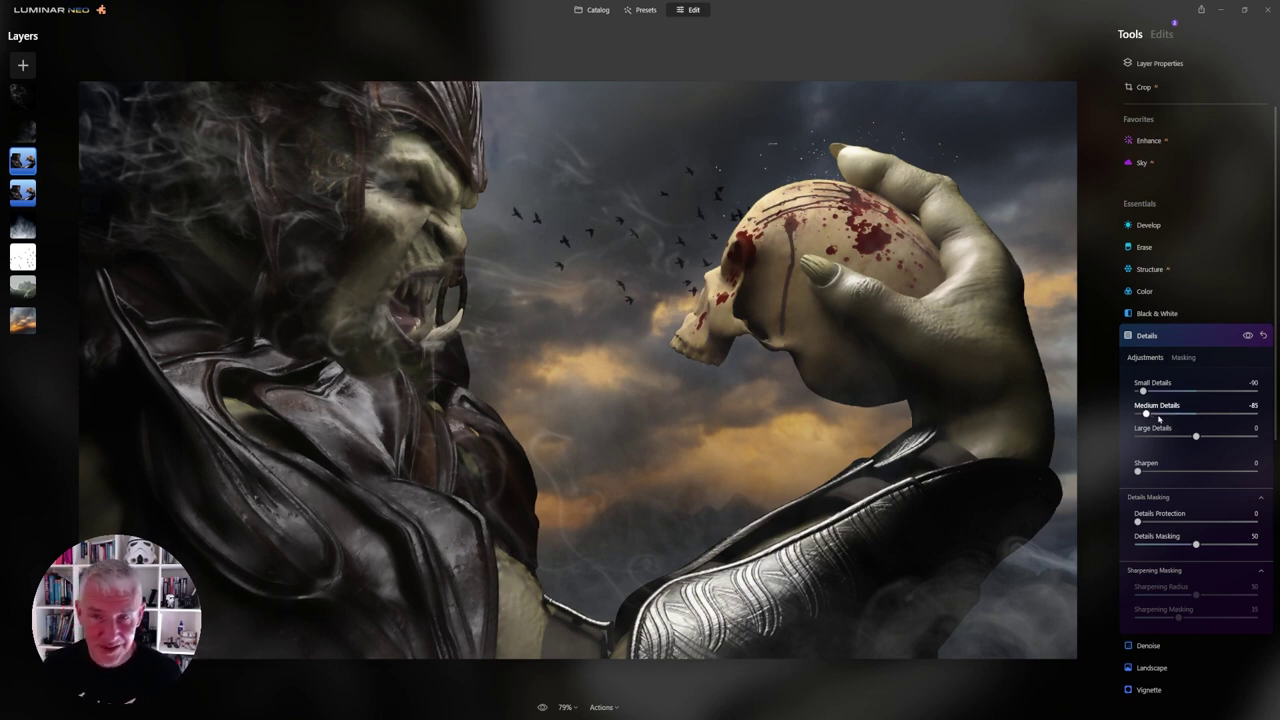
{"action": "left_click_drag", "start_coordinate": [1196, 436], "coordinate": [1161, 391]}
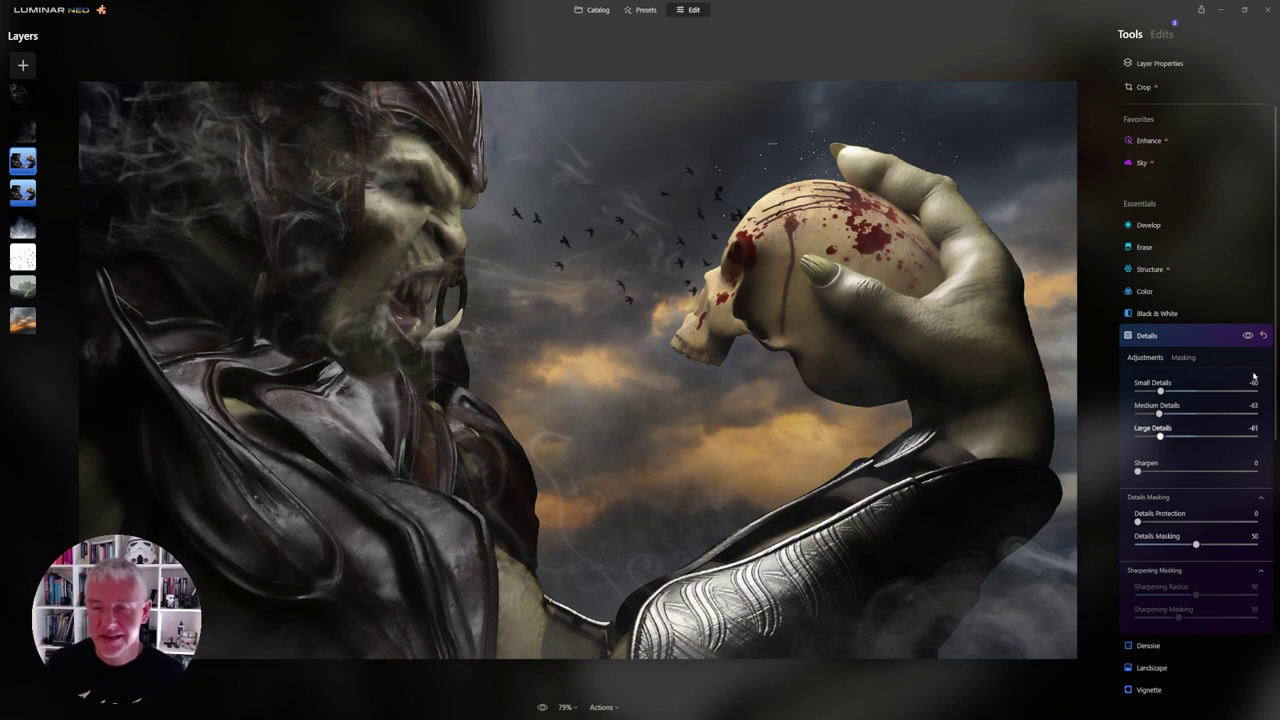
Add a radial gradient layer mask to the softened orc duplicate, centred between the orc's face and the skull
{"action": "left_click", "coordinate": [1162, 64]}
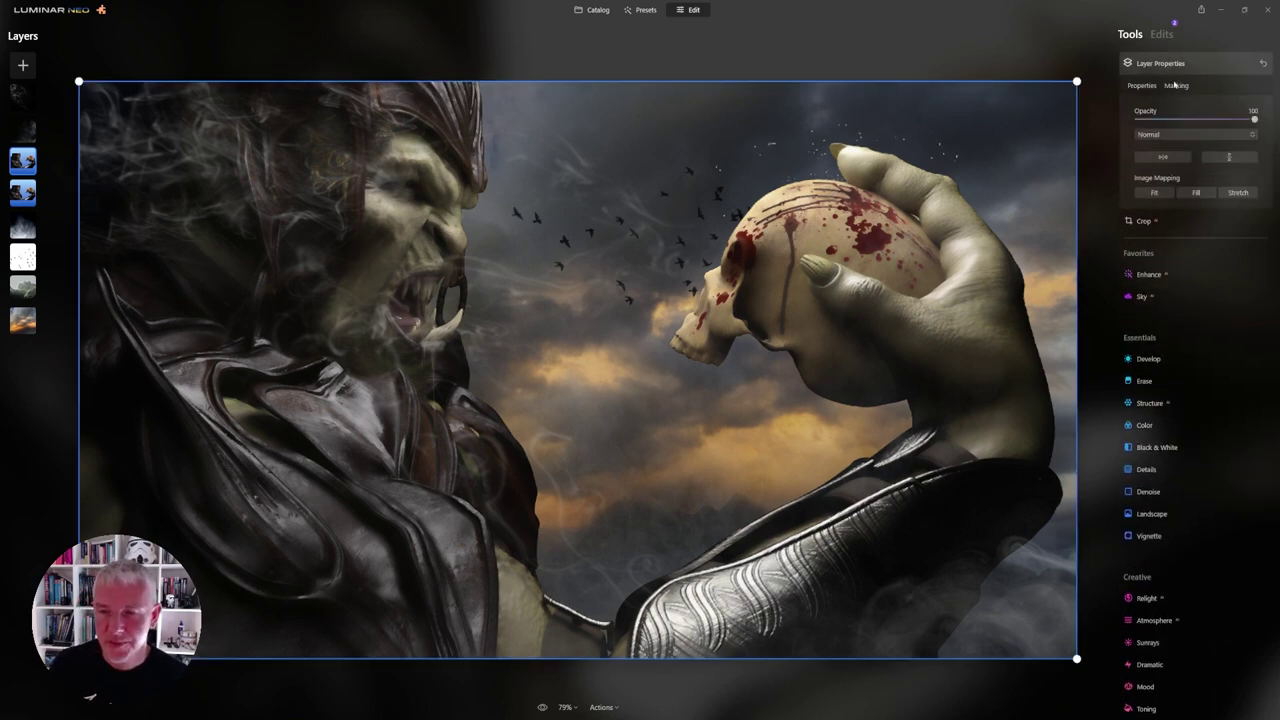
{"action": "left_click", "coordinate": [1176, 86]}
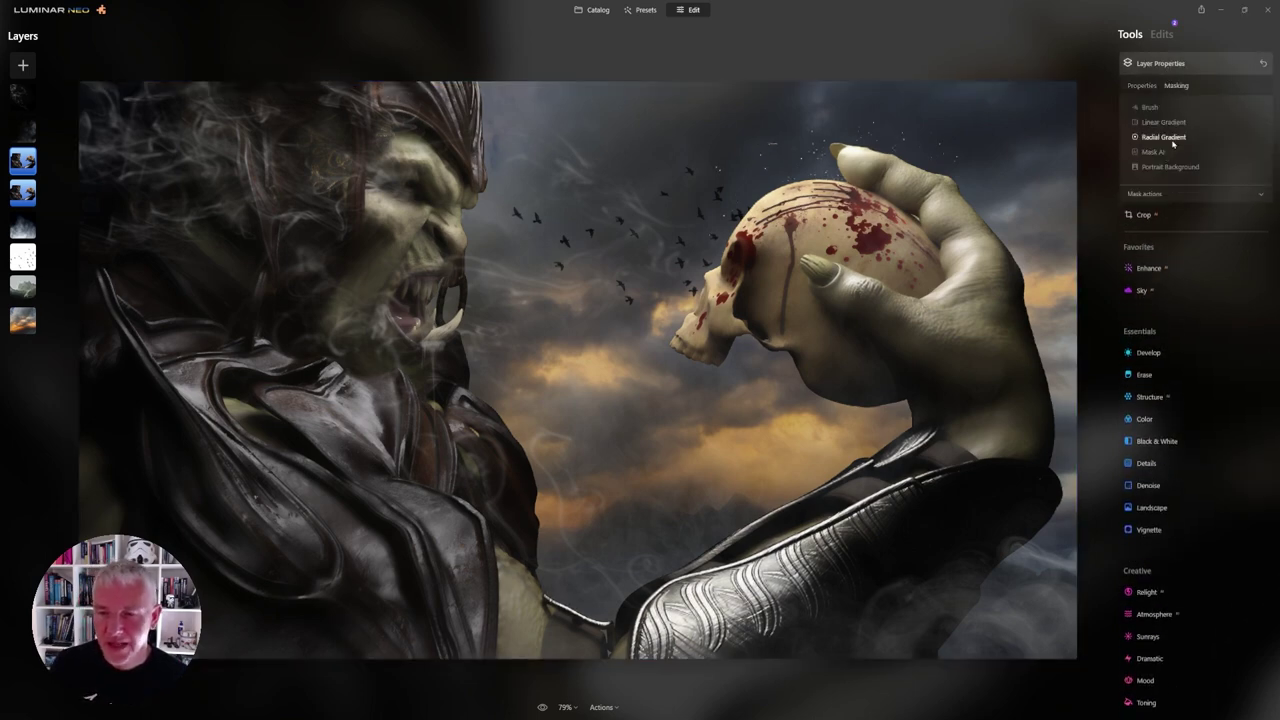
{"action": "left_click", "coordinate": [1165, 137]}
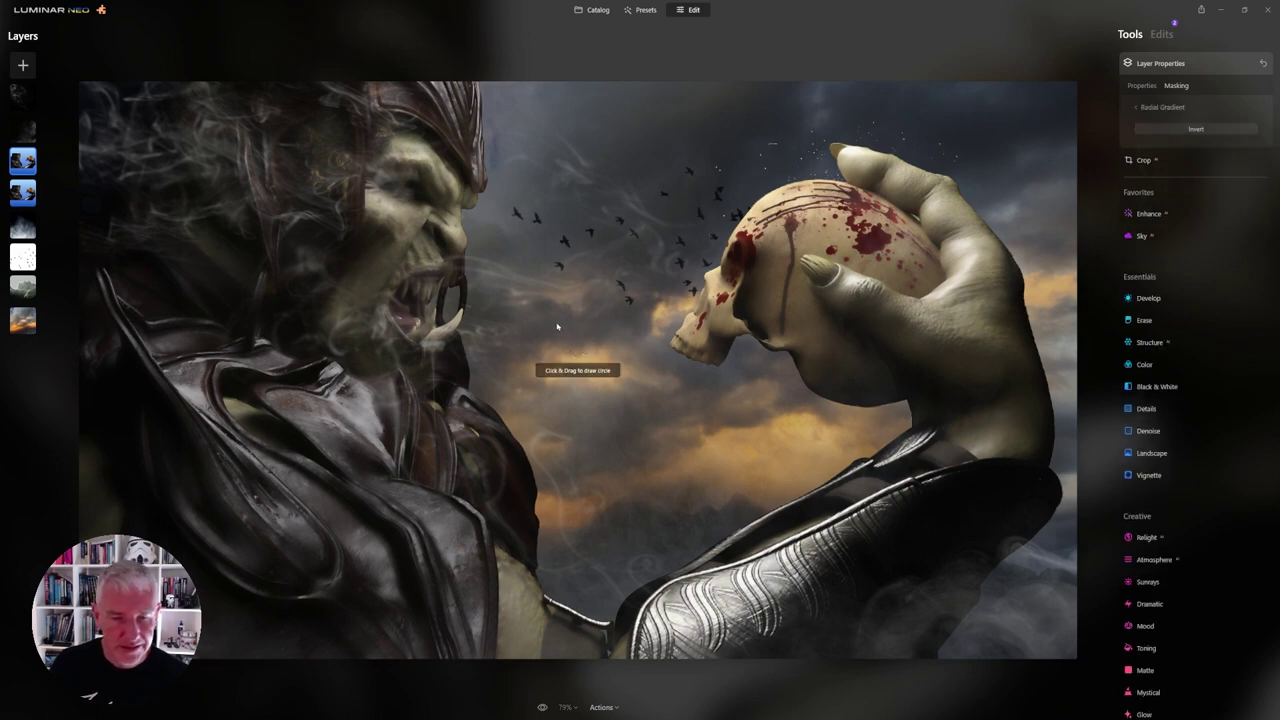
{"action": "left_click_drag", "start_coordinate": [556, 322], "coordinate": [690, 368]}
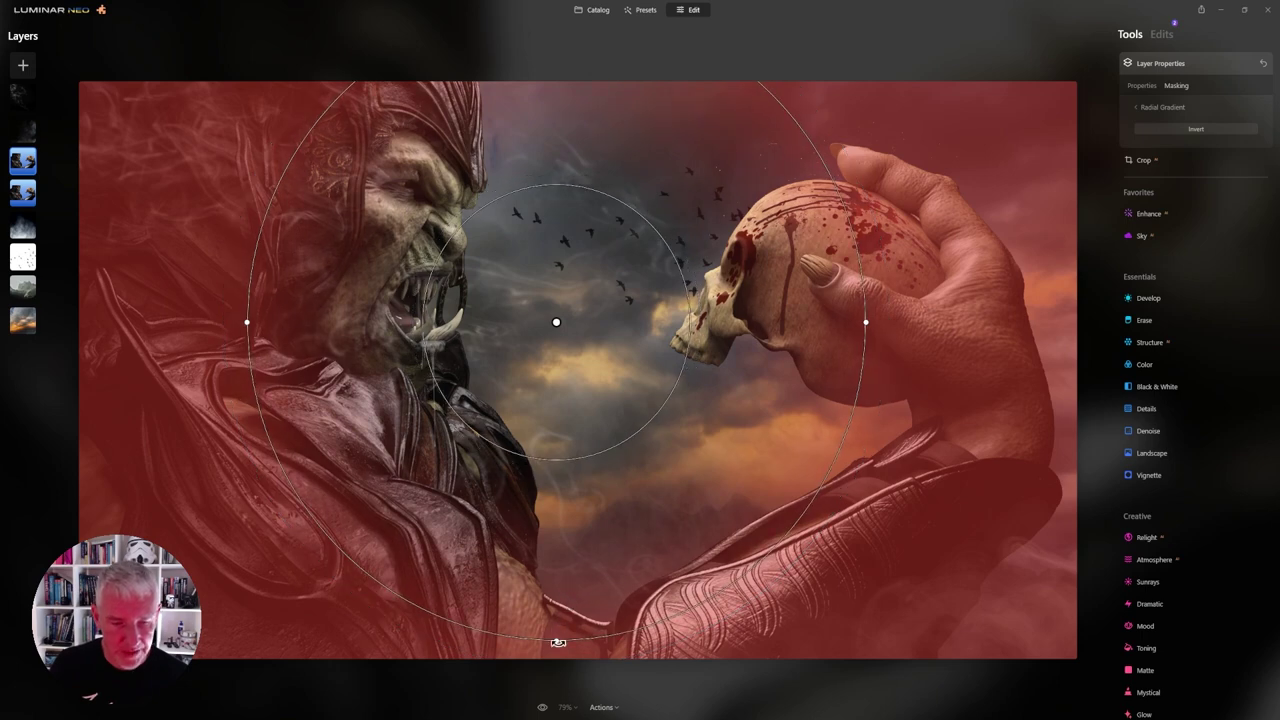
Reshape the radial gradient mask into a wide ellipse spanning nearly the full image width, centred slightly lower between the orc's face and the skull
{"action": "left_click_drag", "start_coordinate": [557, 640], "coordinate": [556, 565]}
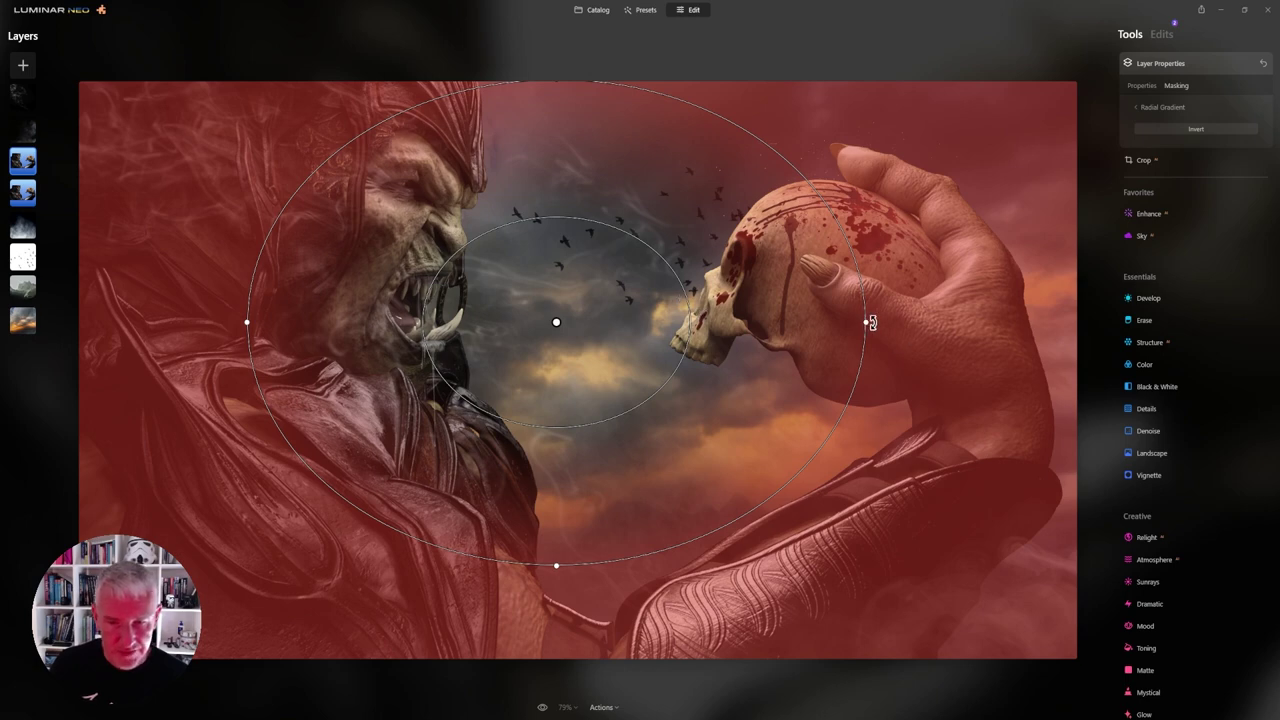
{"action": "left_click_drag", "start_coordinate": [863, 322], "coordinate": [1011, 322]}
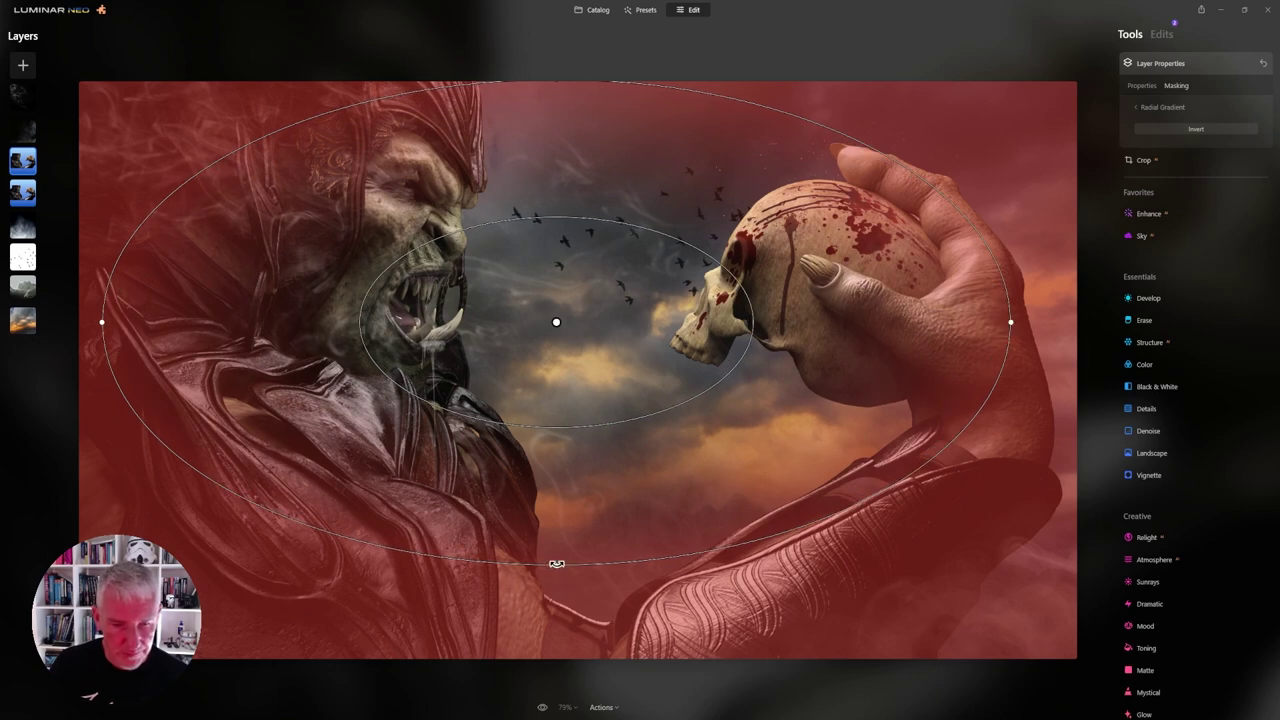
{"action": "left_click_drag", "start_coordinate": [556, 568], "coordinate": [551, 630]}
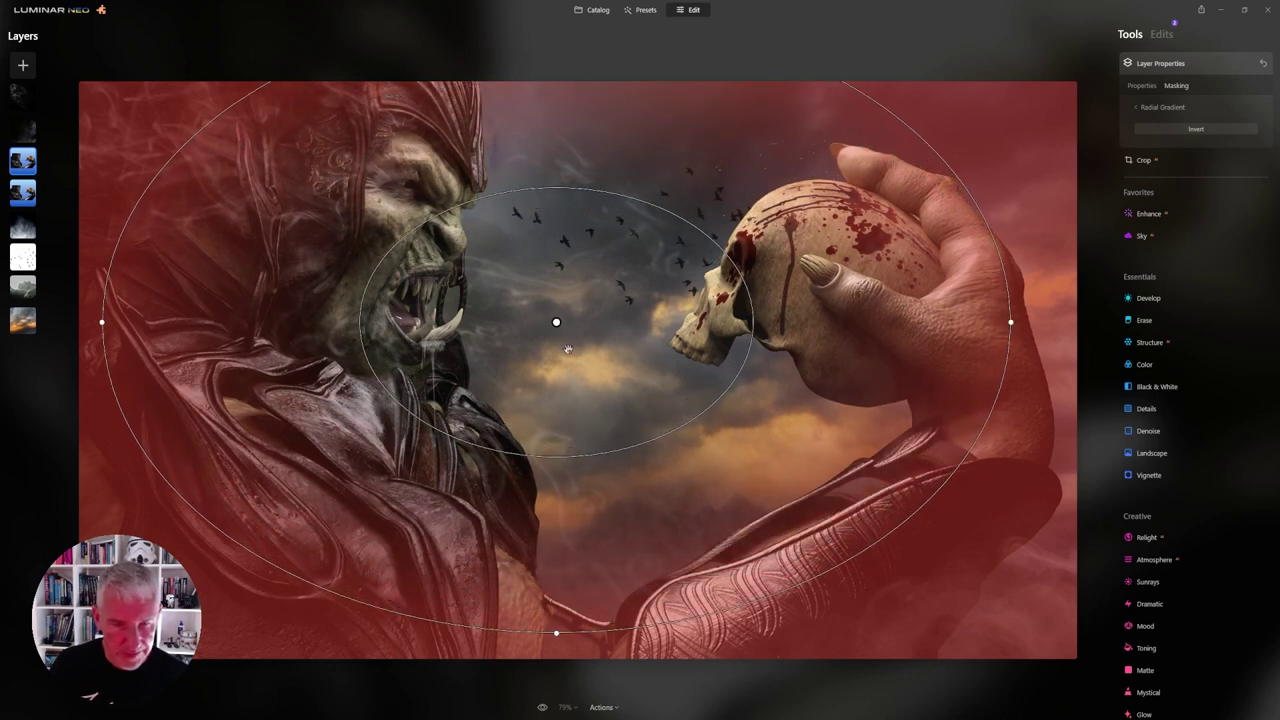
{"action": "left_click_drag", "start_coordinate": [556, 322], "coordinate": [564, 349]}
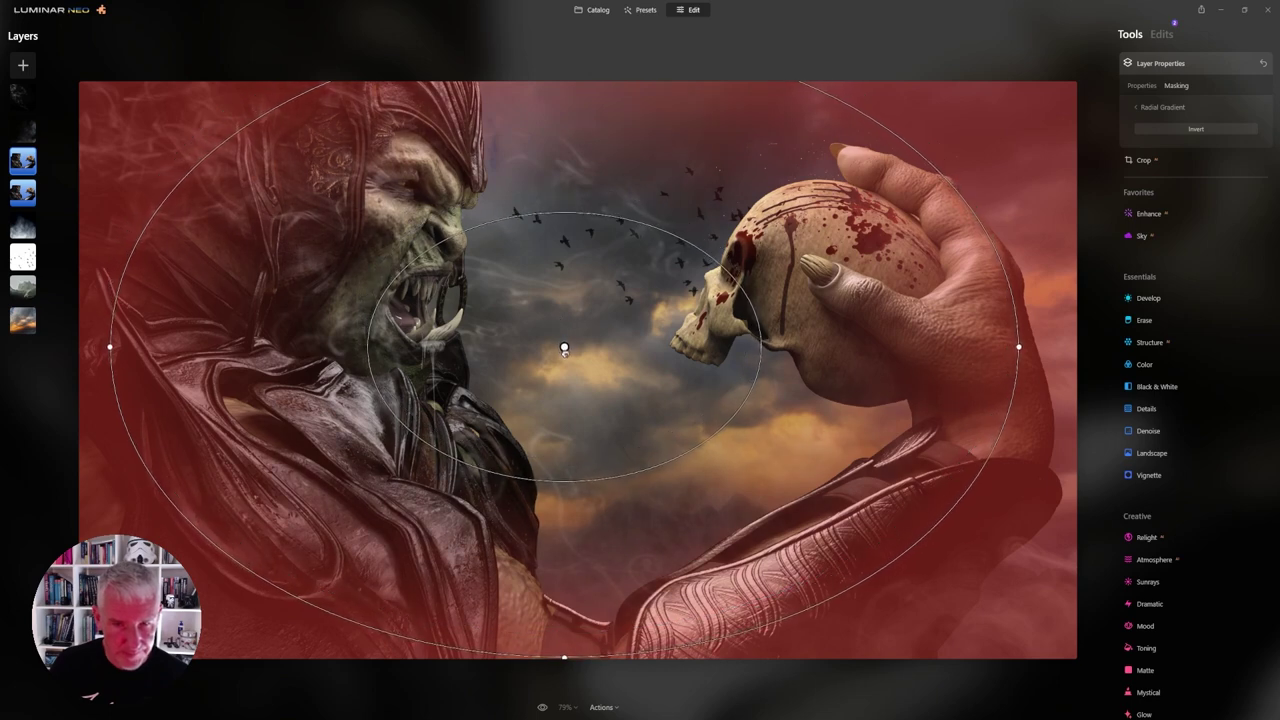
{"action": "left_click_drag", "start_coordinate": [110, 348], "coordinate": [92, 349]}
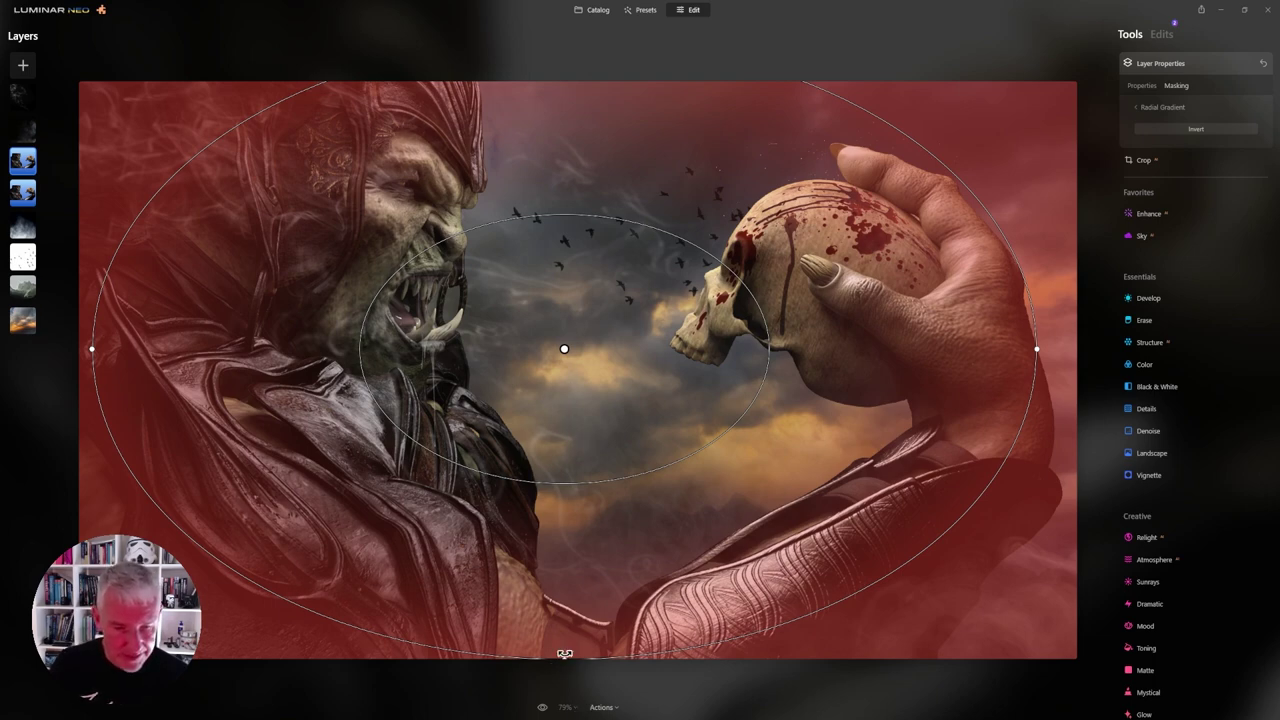
{"action": "left_click_drag", "start_coordinate": [565, 663], "coordinate": [560, 692]}
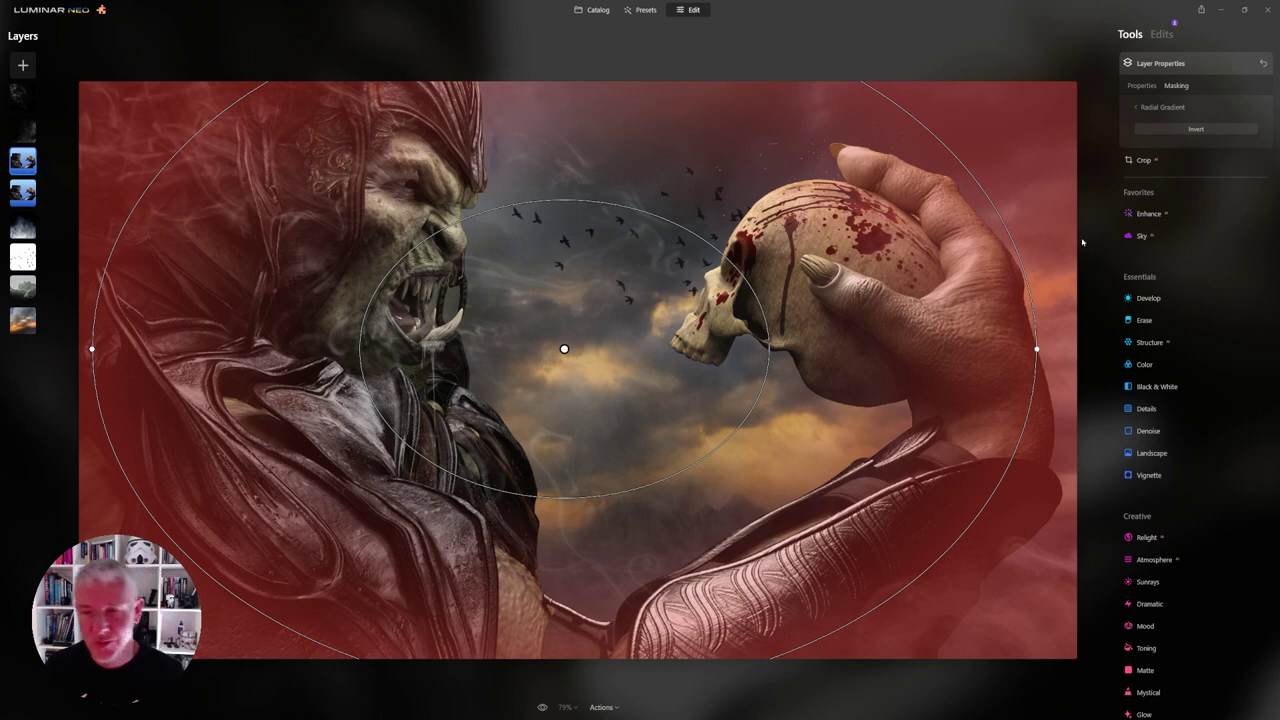
Finish the mask and slightly lower the softened orc duplicate's opacity
{"action": "left_click", "coordinate": [1141, 86]}
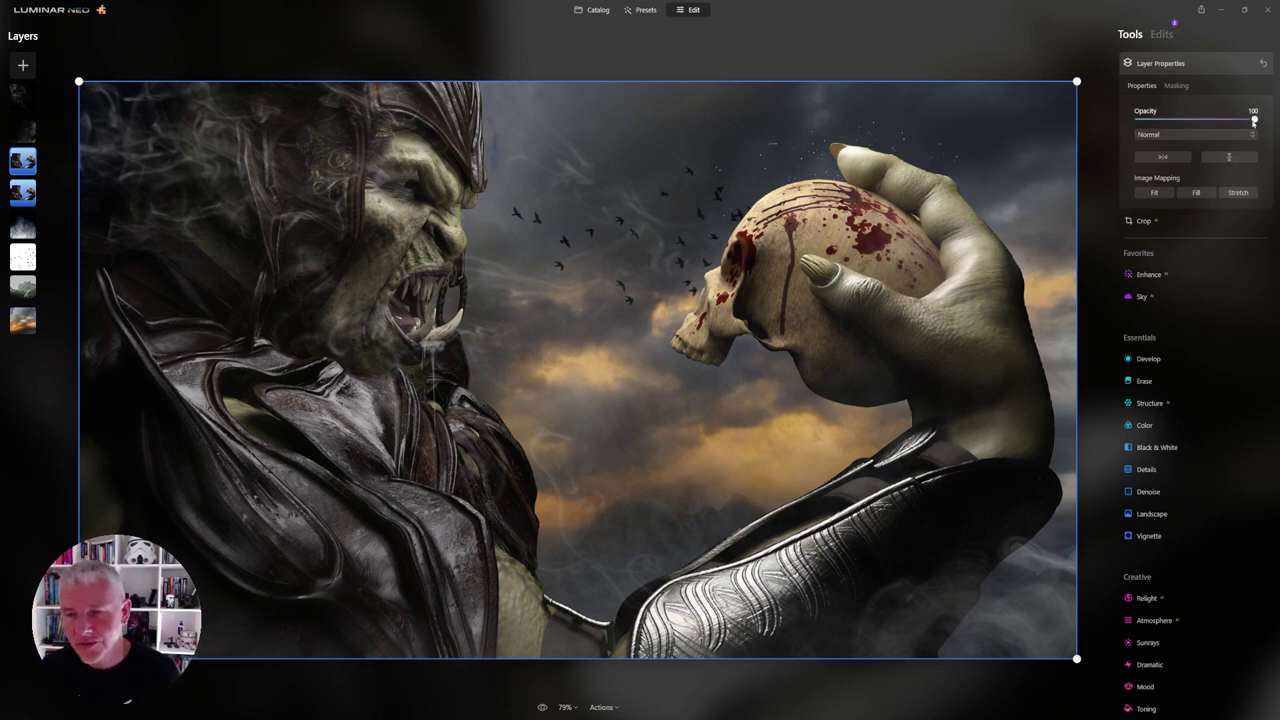
{"action": "left_click_drag", "start_coordinate": [1254, 121], "coordinate": [1238, 121]}
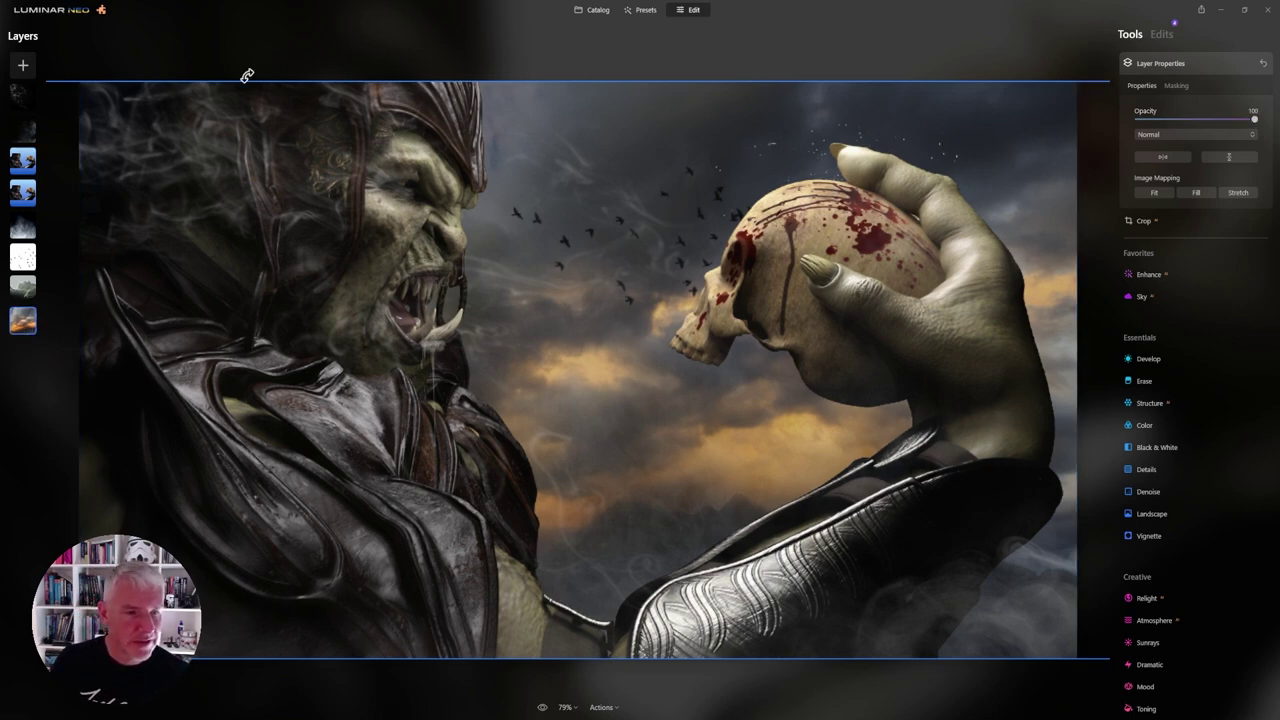
Select the topmost smoke layer in the layer stack
{"action": "left_click", "coordinate": [257, 57]}
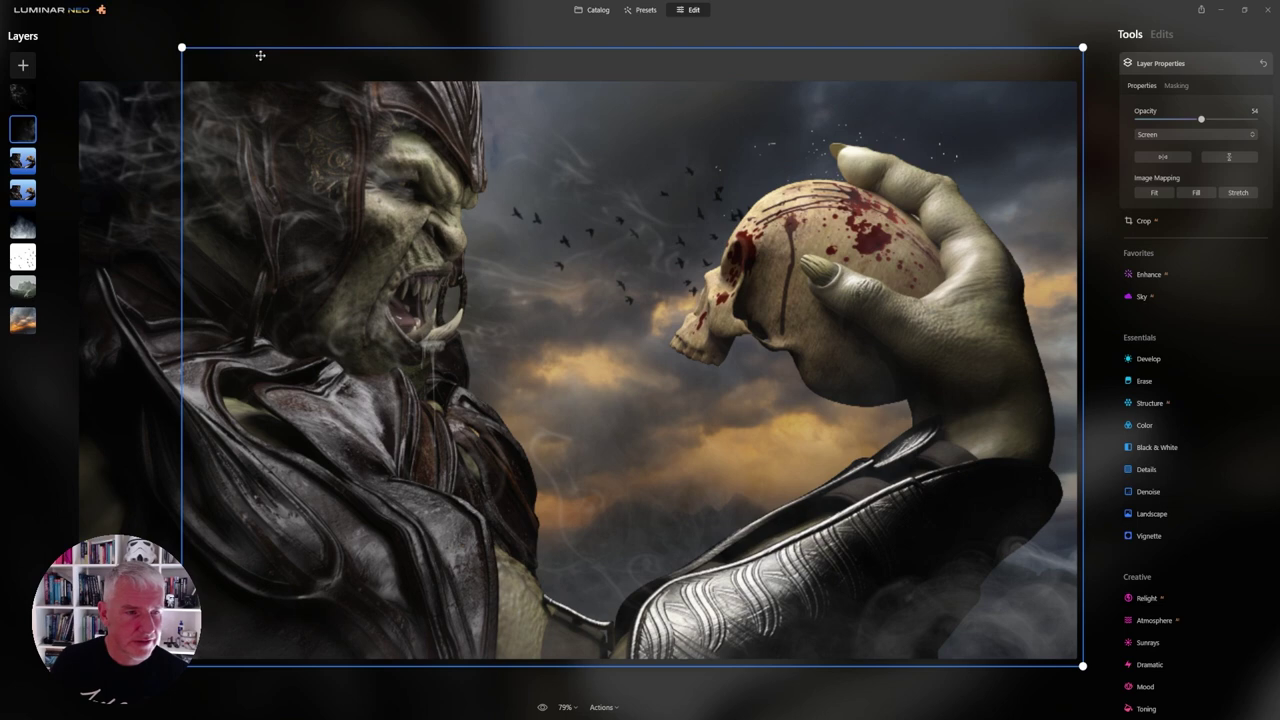
{"action": "left_click", "coordinate": [23, 95]}
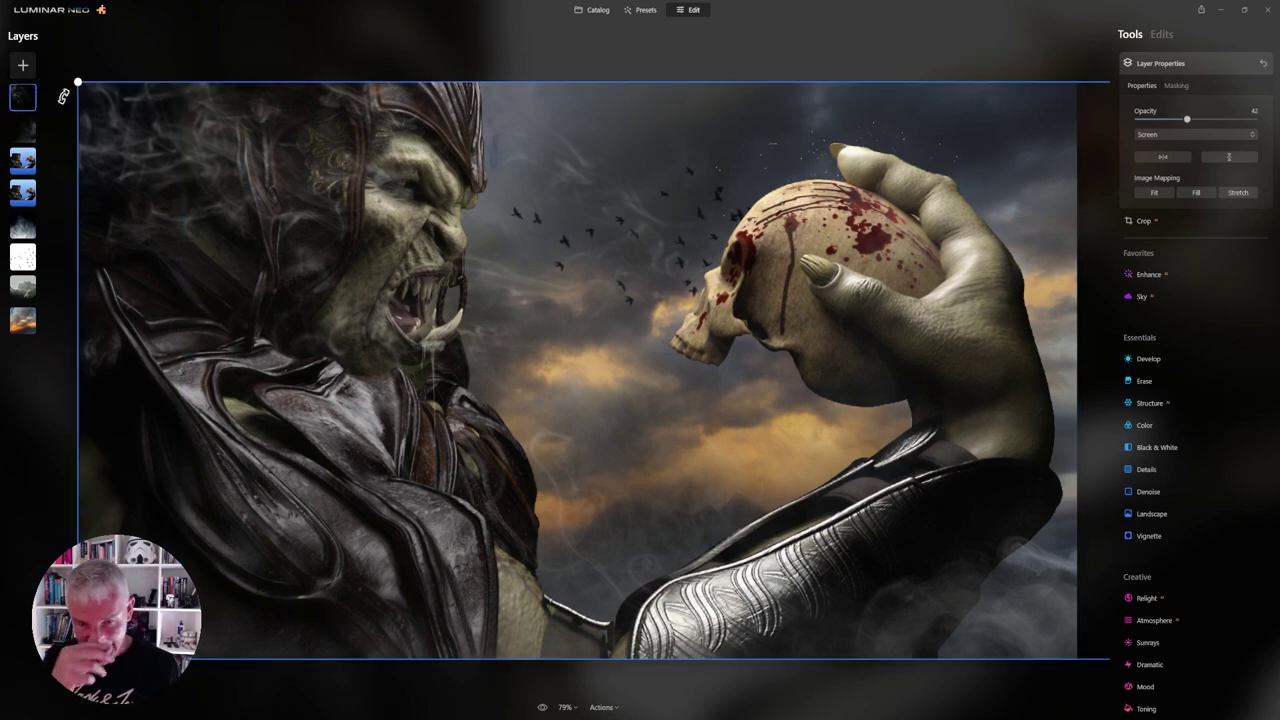